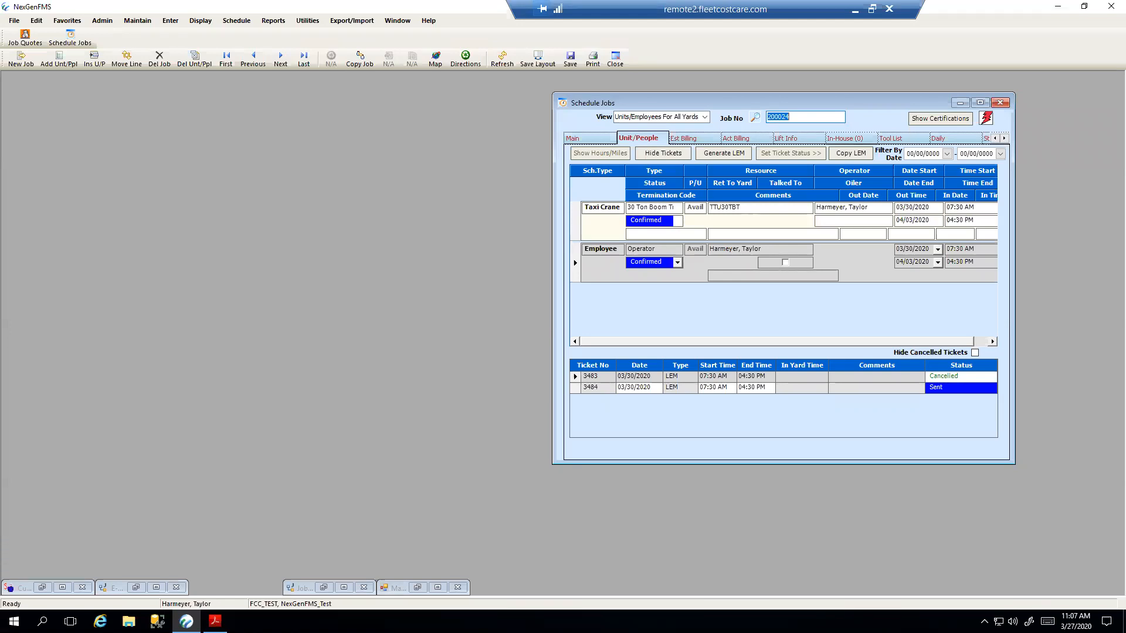
# Start a new job quote and set its lost code to Coronavirus Business Loss.
pyautogui.click(144, 22)
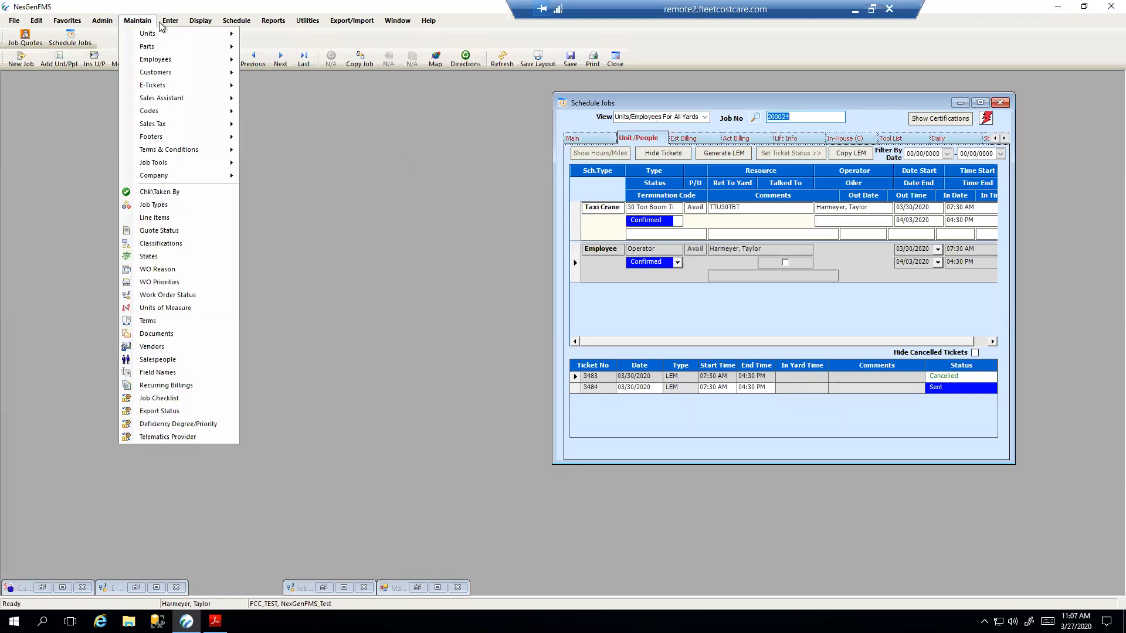
pyautogui.moveTo(170, 21)
pyautogui.moveTo(262, 72)
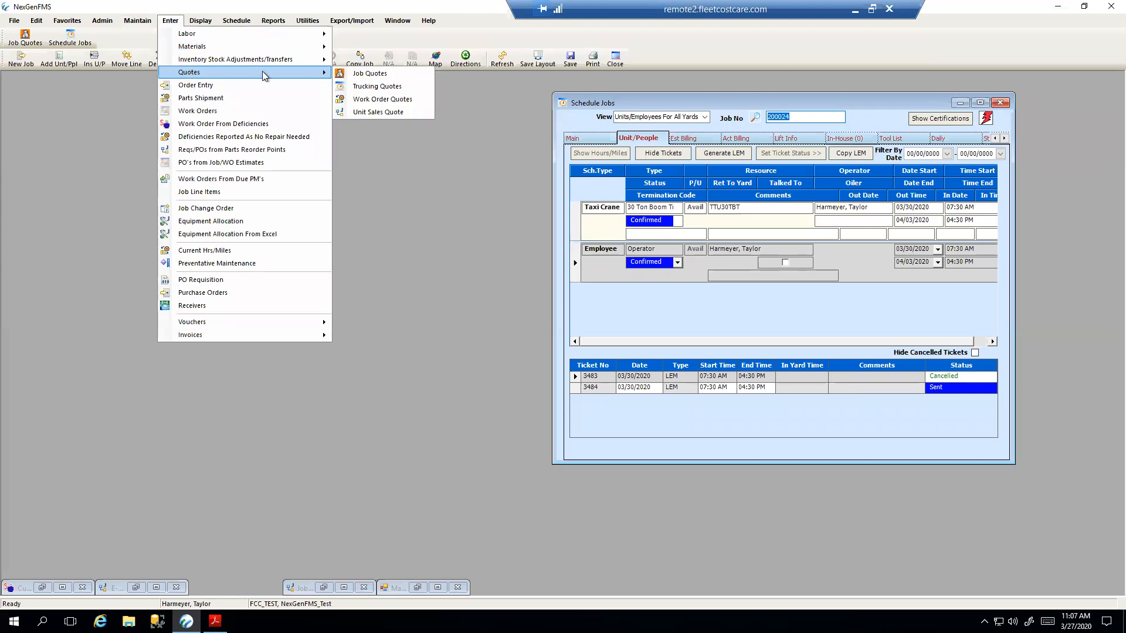
pyautogui.click(409, 75)
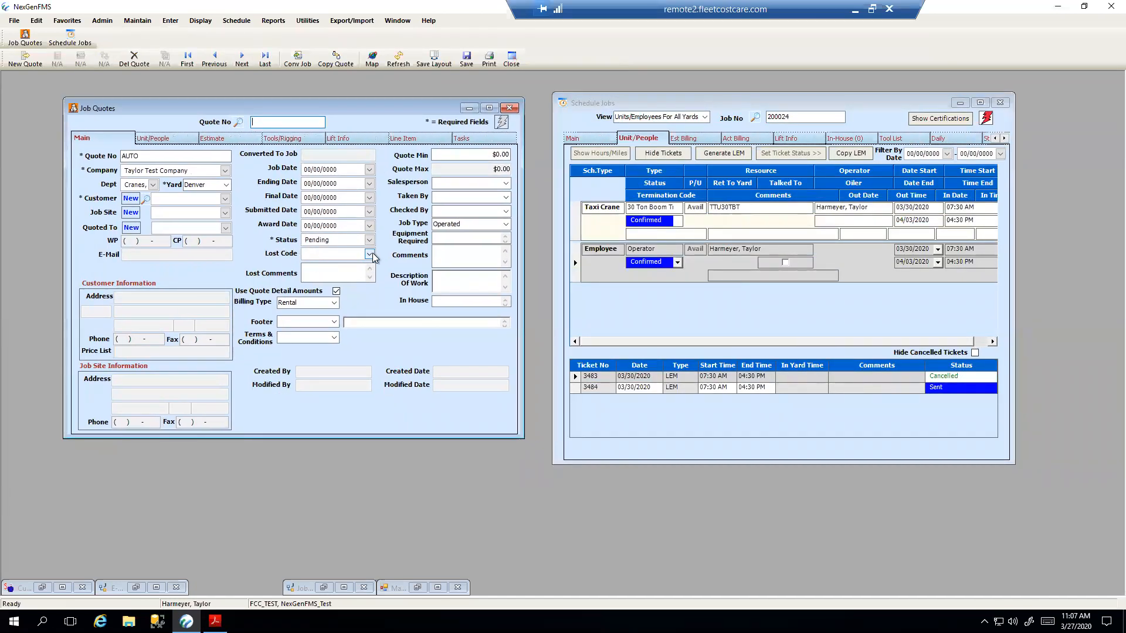
pyautogui.click(369, 254)
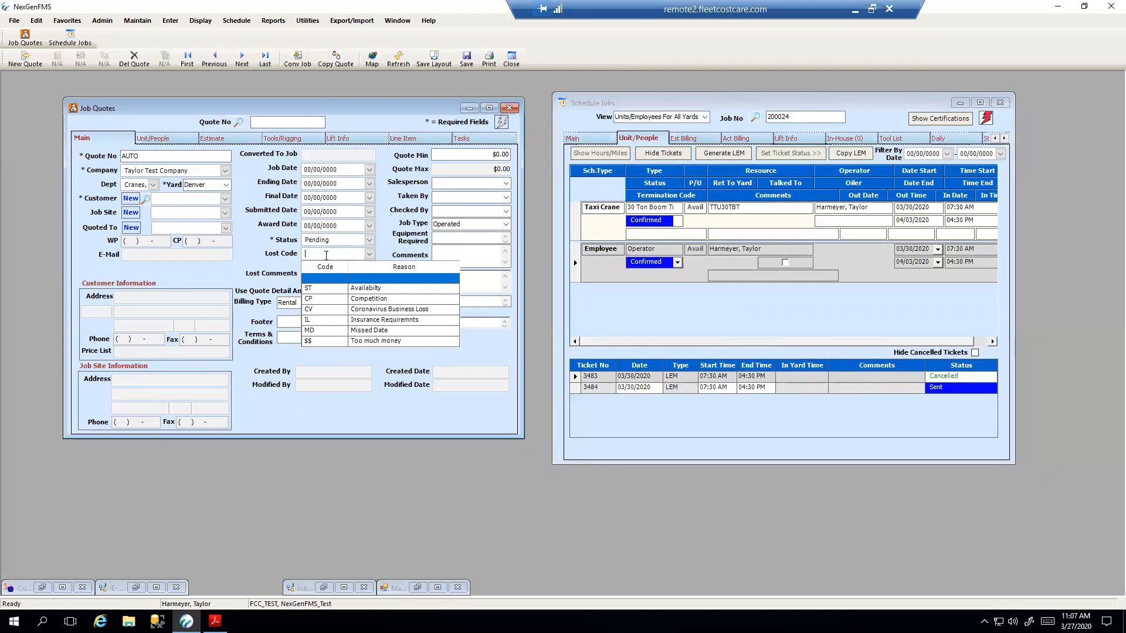
pyautogui.click(390, 309)
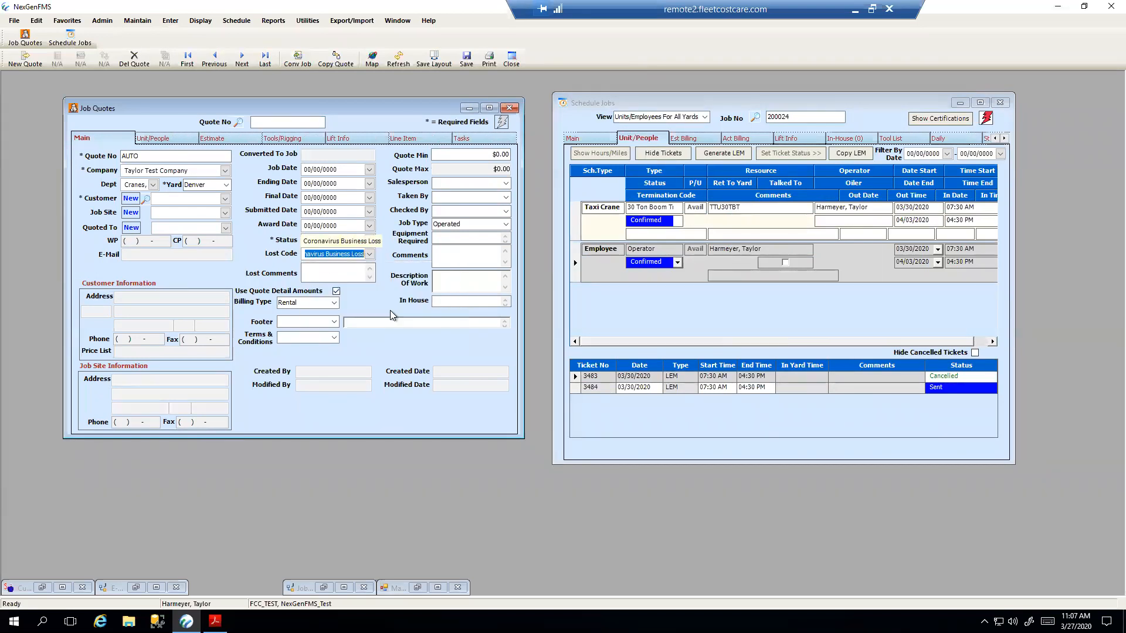
pyautogui.click(336, 253)
pyautogui.click(336, 252)
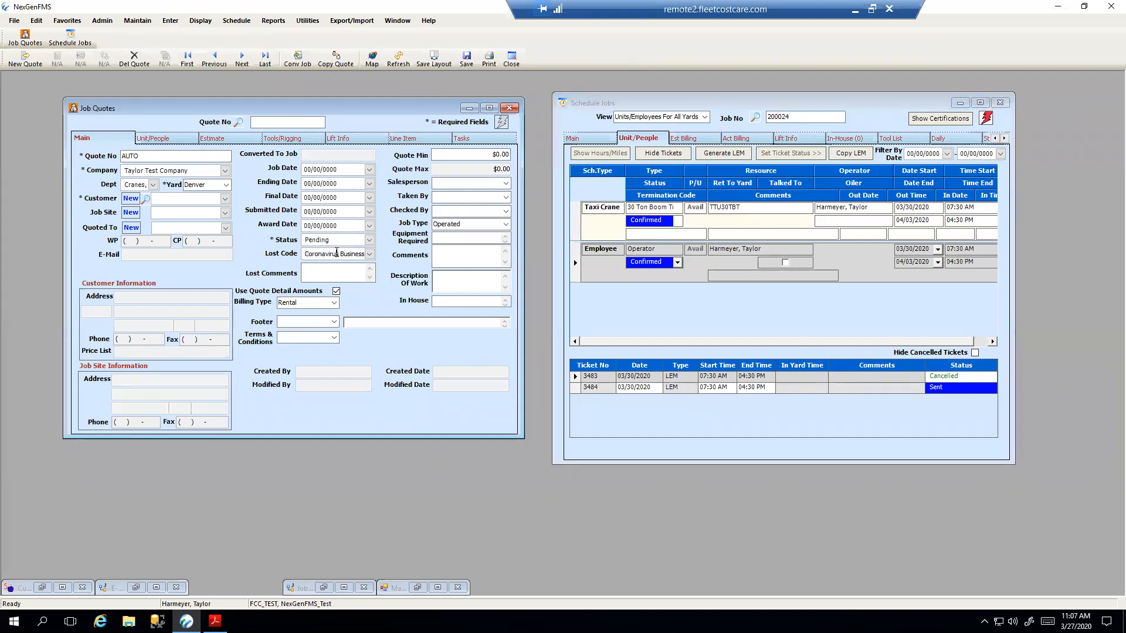
# Open the Lost Quote Codes list beside the job quote and select the Coronavirus Business Loss code.
pyautogui.click(139, 20)
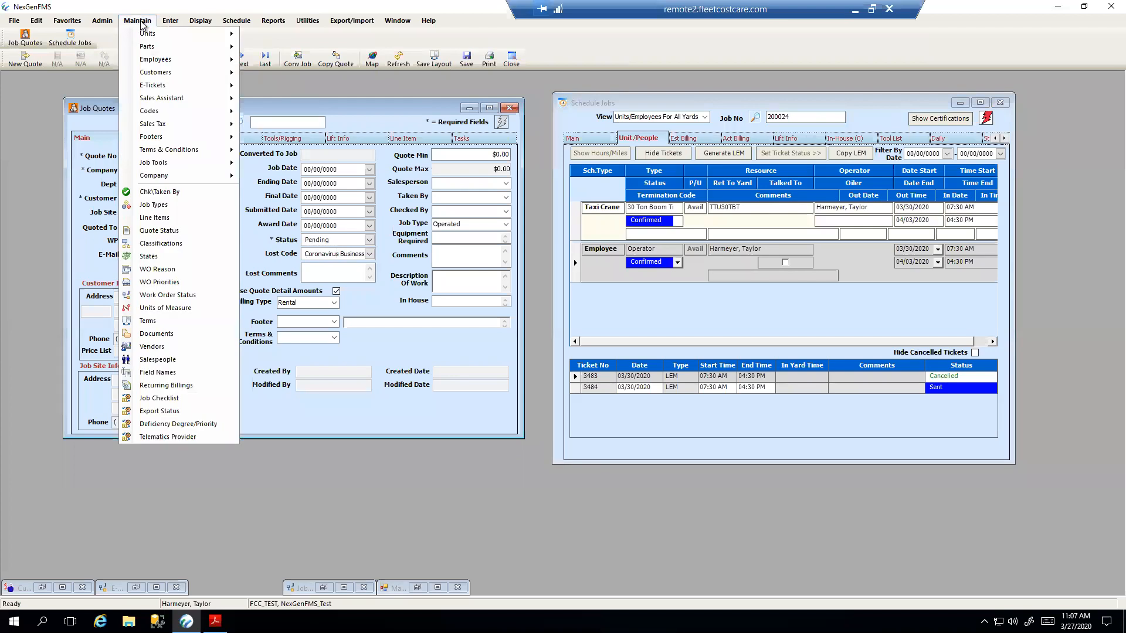
pyautogui.moveTo(164, 111)
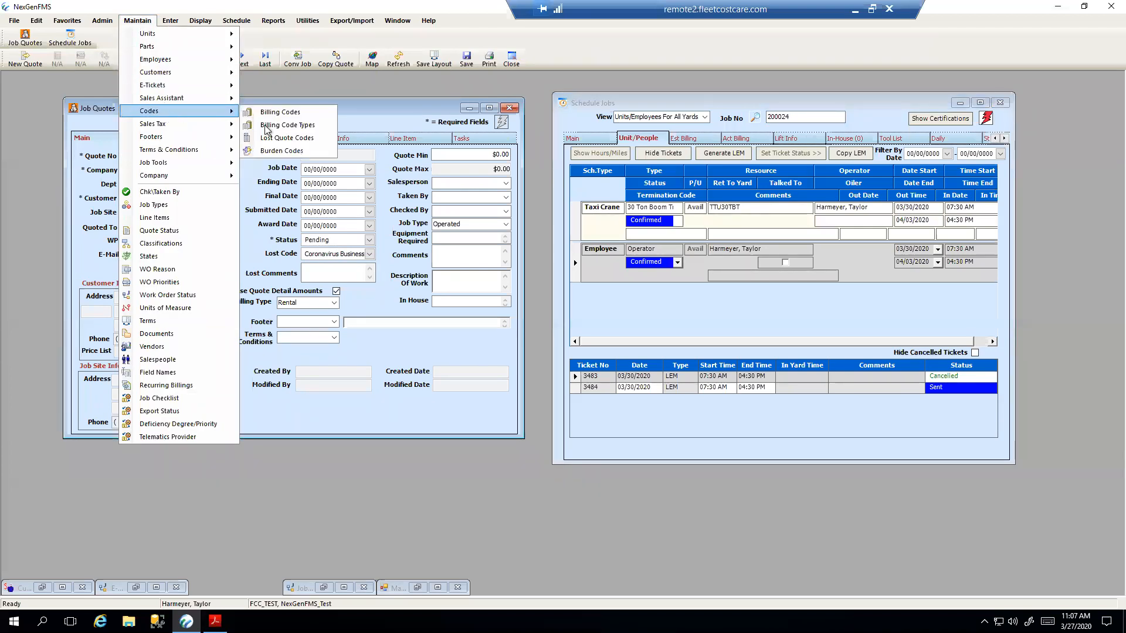
pyautogui.click(290, 142)
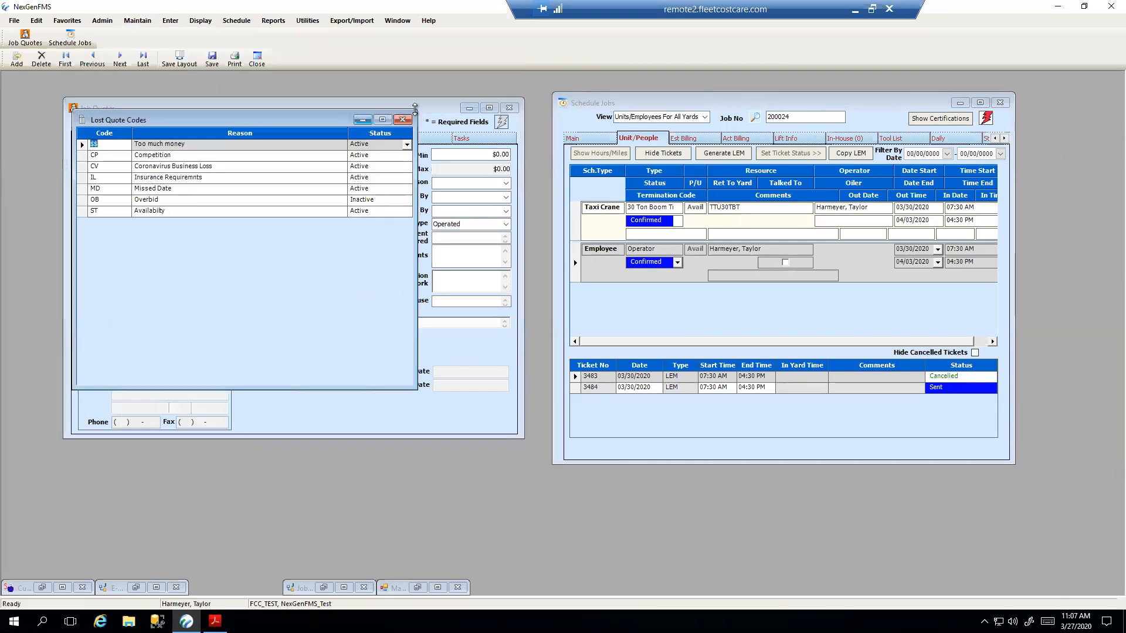
pyautogui.moveTo(423, 107); pyautogui.dragTo(831, 96)
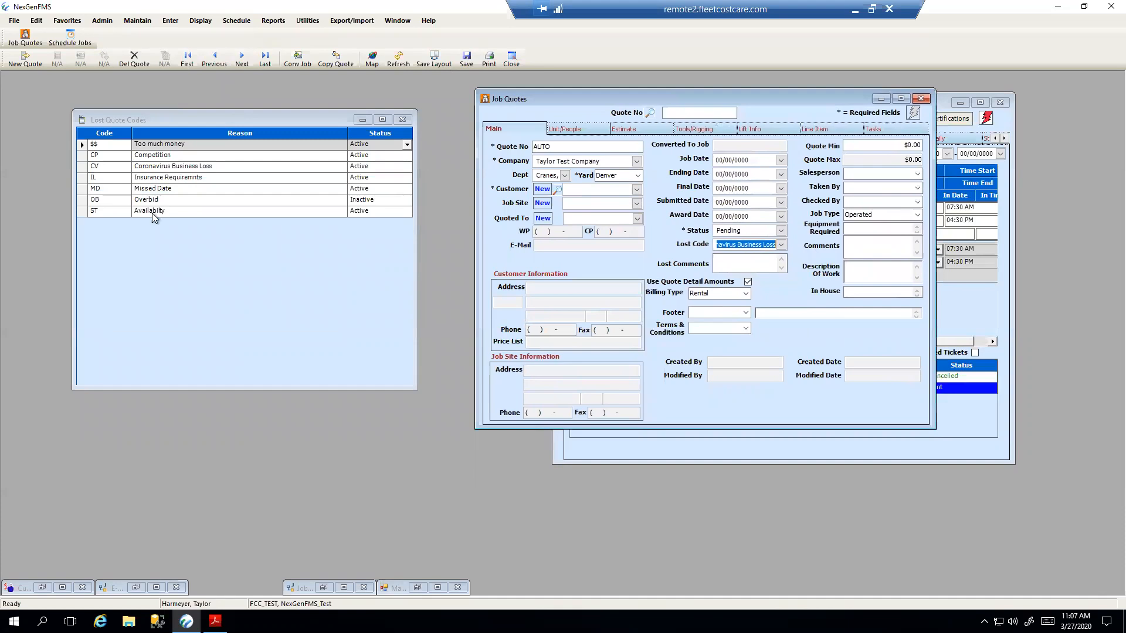
pyautogui.click(82, 167)
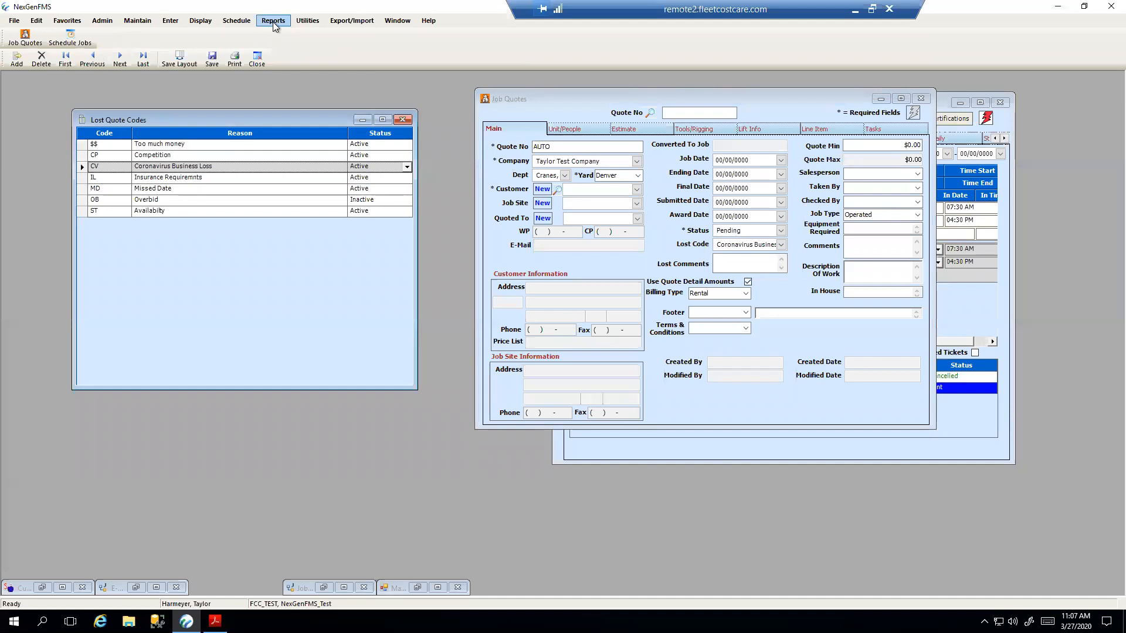
# Close the job quote without saving its changes, and close the Lost Quote Codes list.
pyautogui.click(733, 264)
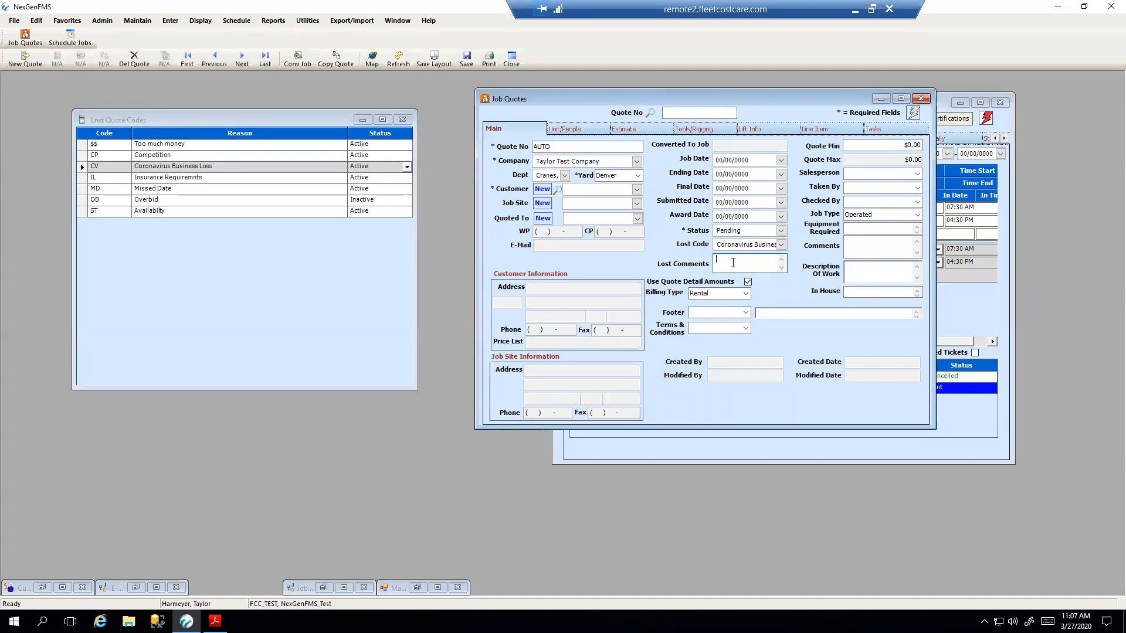
pyautogui.click(865, 288)
pyautogui.moveTo(614, 95); pyautogui.dragTo(139, 140)
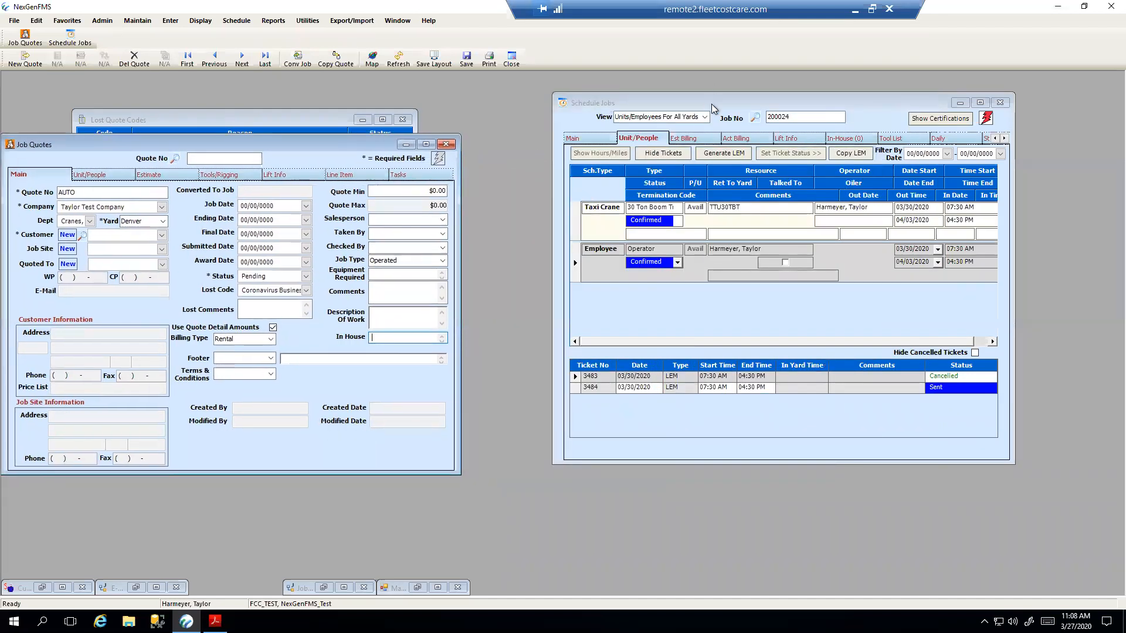
pyautogui.click(446, 144)
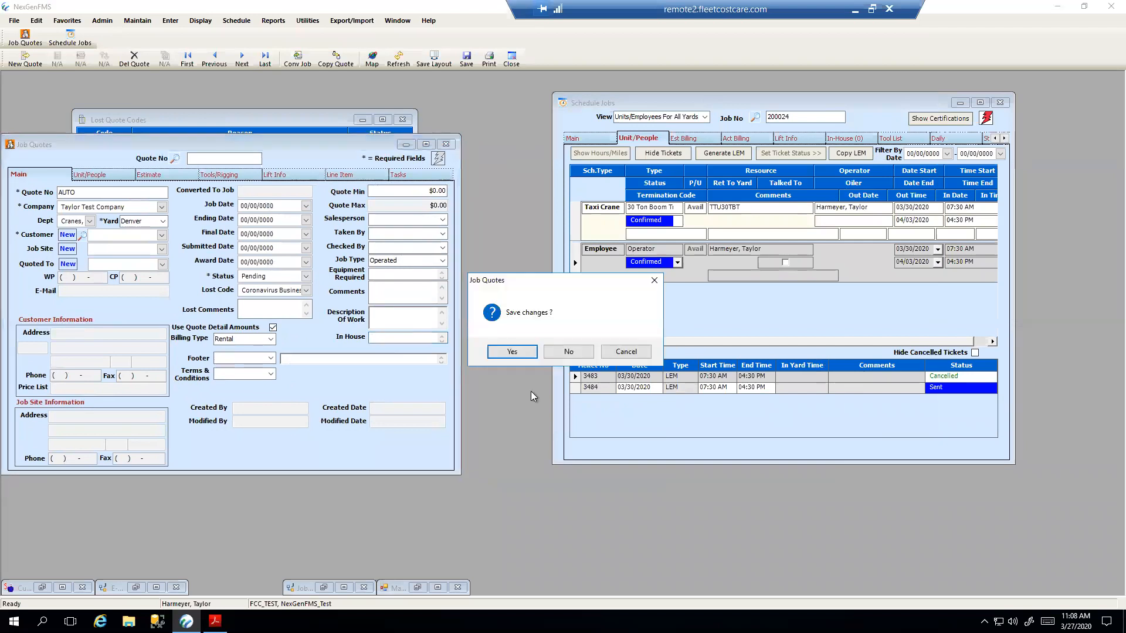
pyautogui.click(568, 351)
pyautogui.click(697, 96)
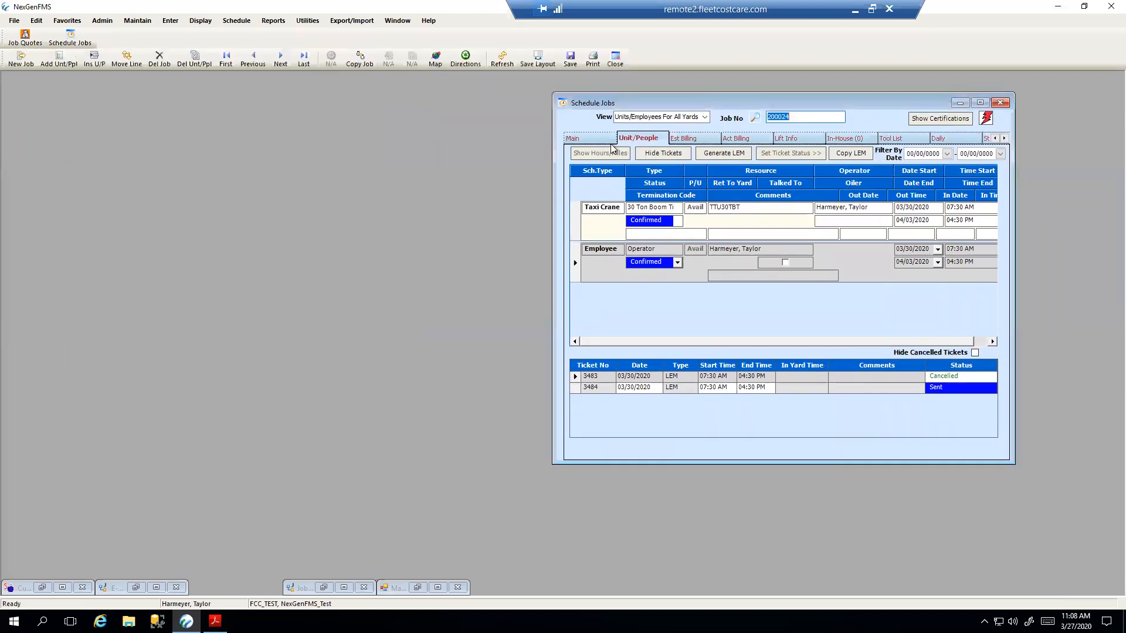
# Show the scheduled job's main details and set its job type to Covid defer.
pyautogui.moveTo(663, 108); pyautogui.dragTo(284, 122)
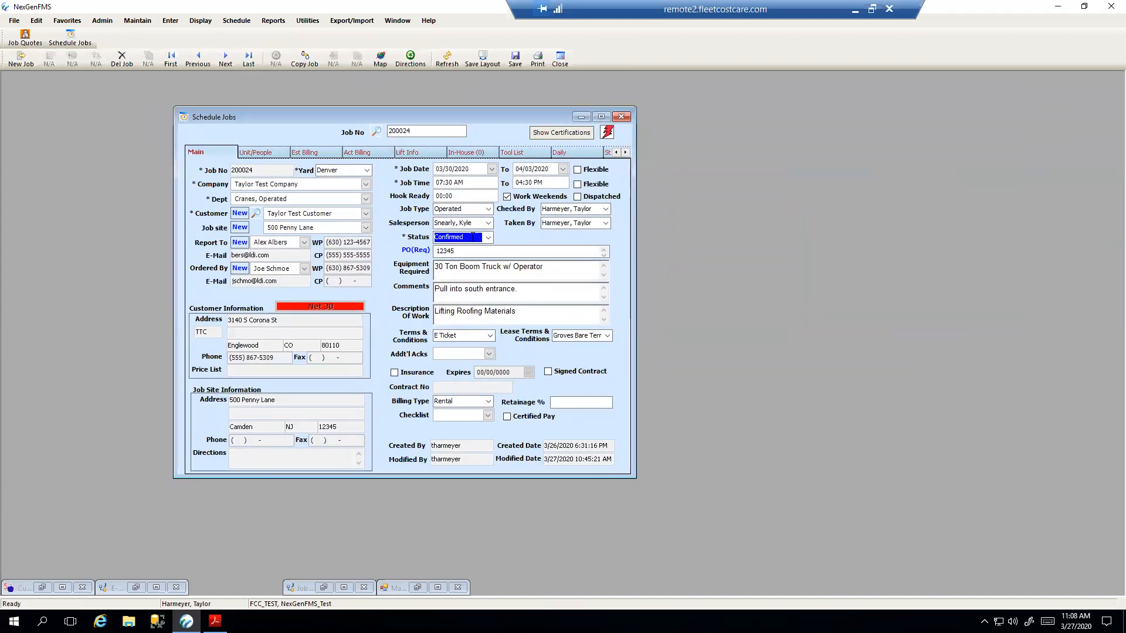
pyautogui.click(491, 210)
pyautogui.click(490, 210)
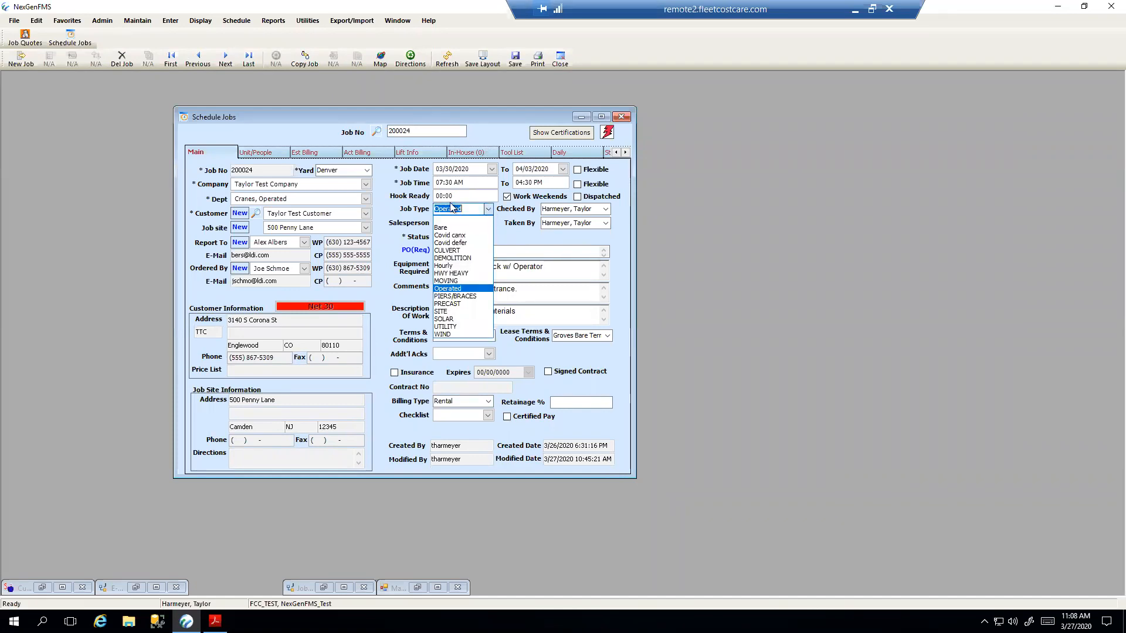
pyautogui.click(456, 236)
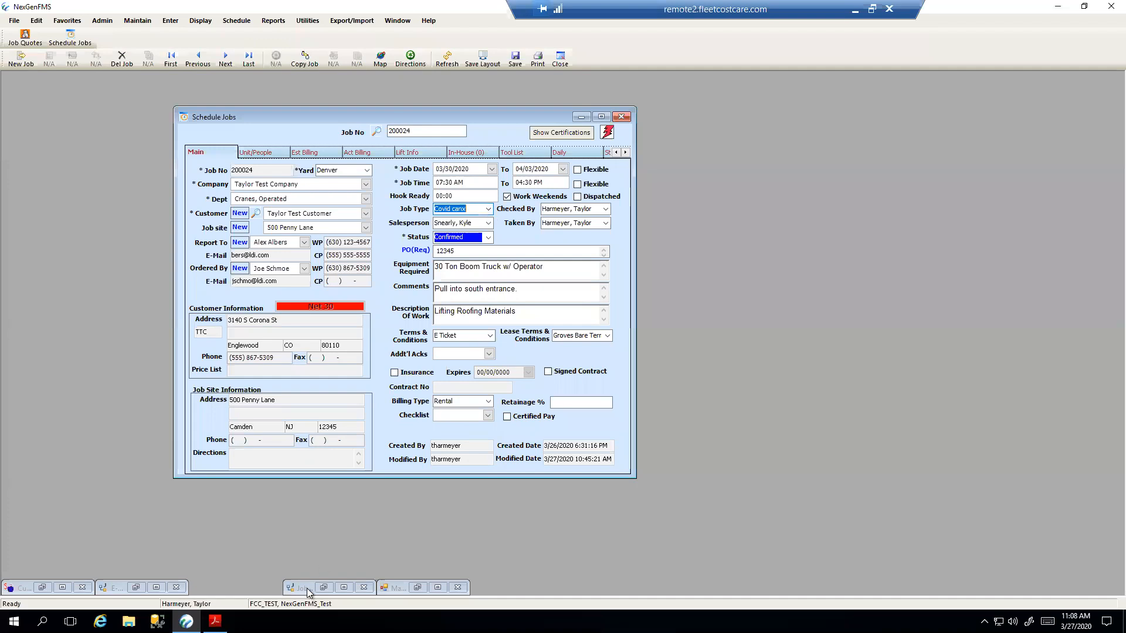
pyautogui.click(488, 209)
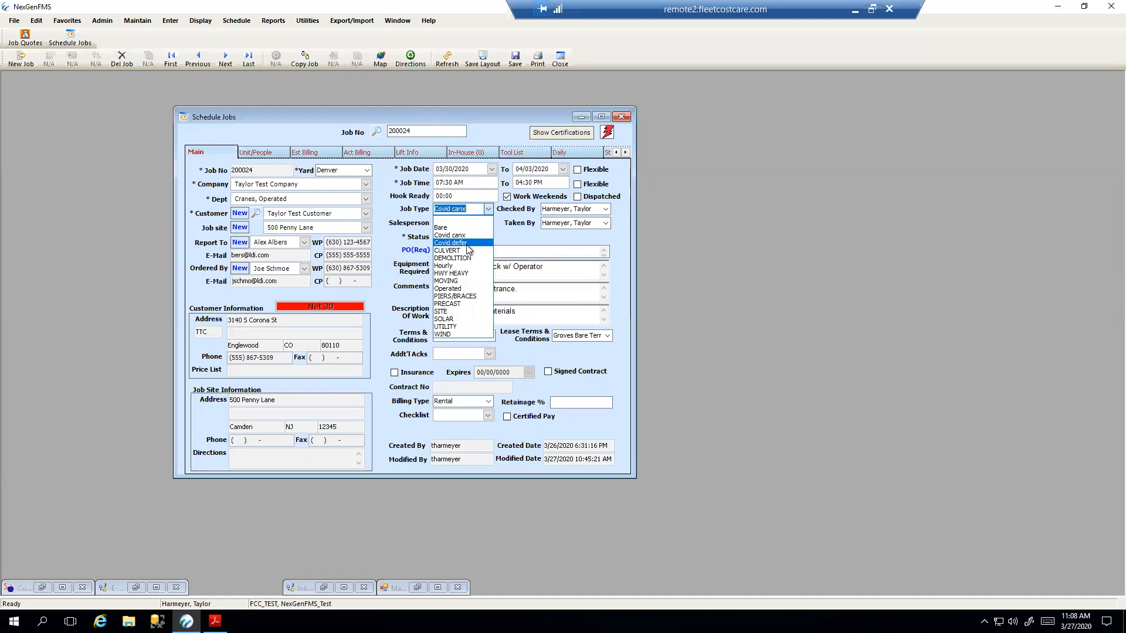
pyautogui.click(445, 242)
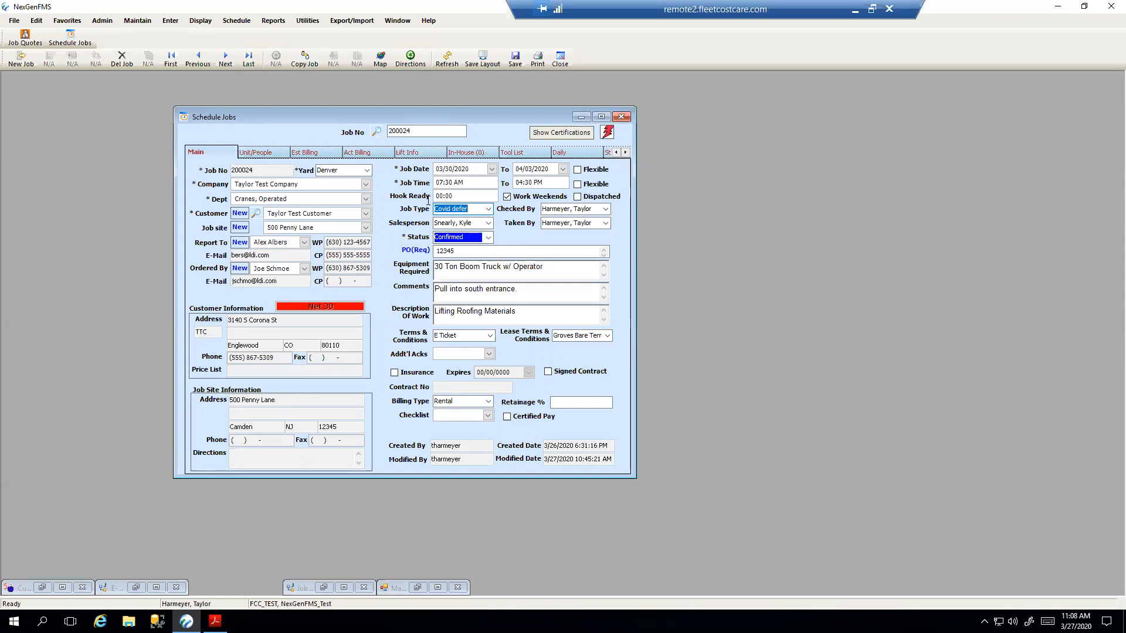
# Review the job's units, people and estimated billing, and check the available job type and status options.
pyautogui.click(254, 154)
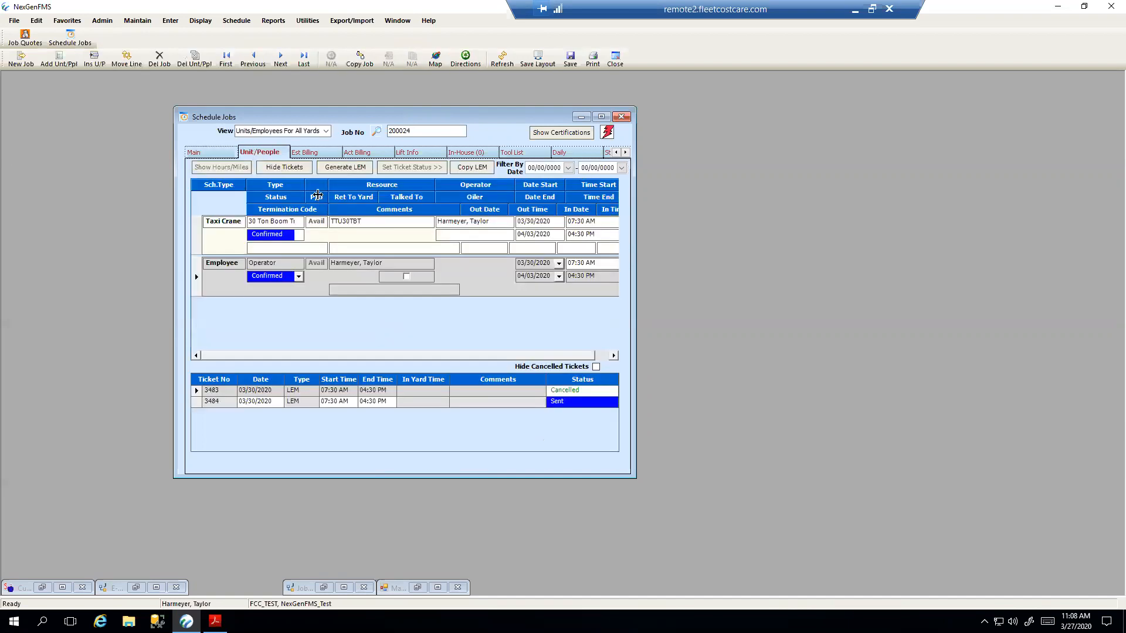
pyautogui.click(312, 153)
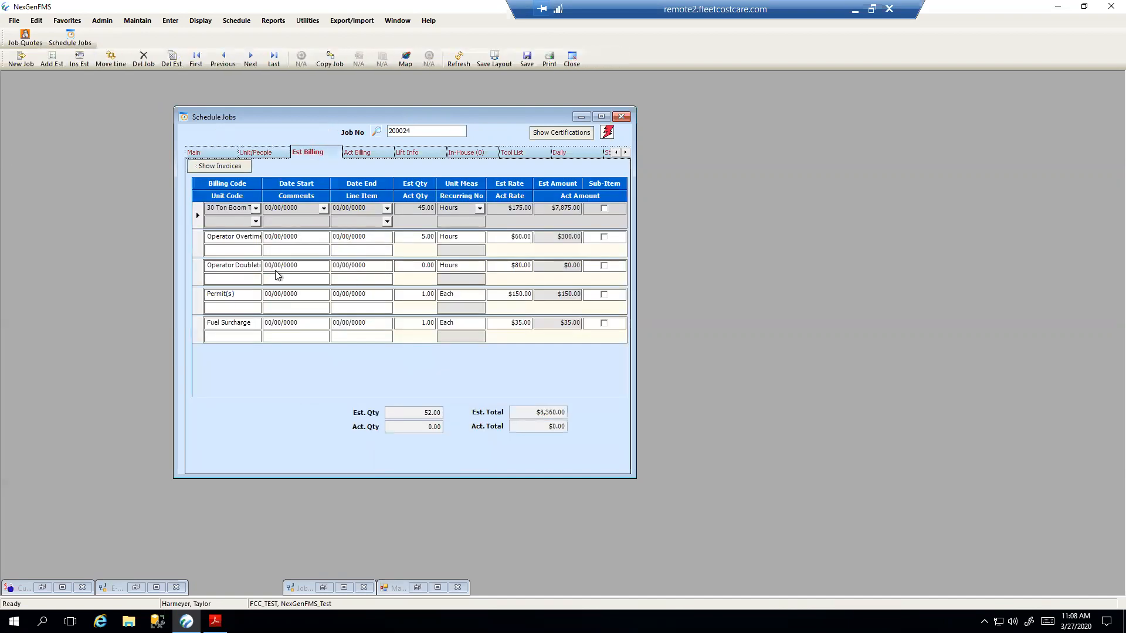
pyautogui.click(272, 153)
pyautogui.click(234, 153)
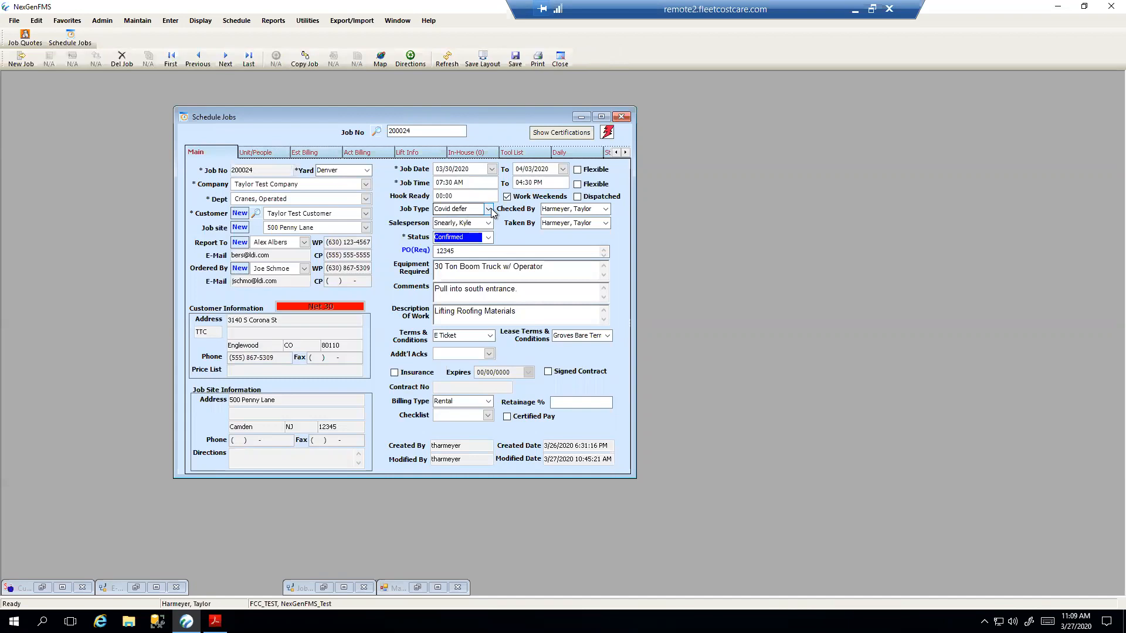
pyautogui.click(487, 209)
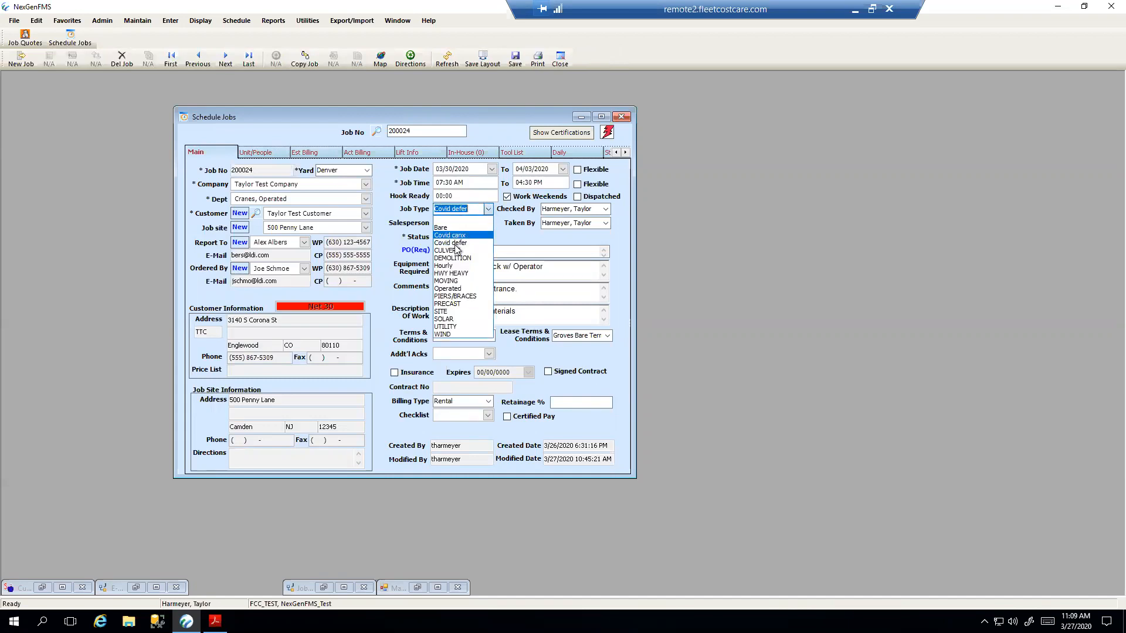
pyautogui.click(389, 220)
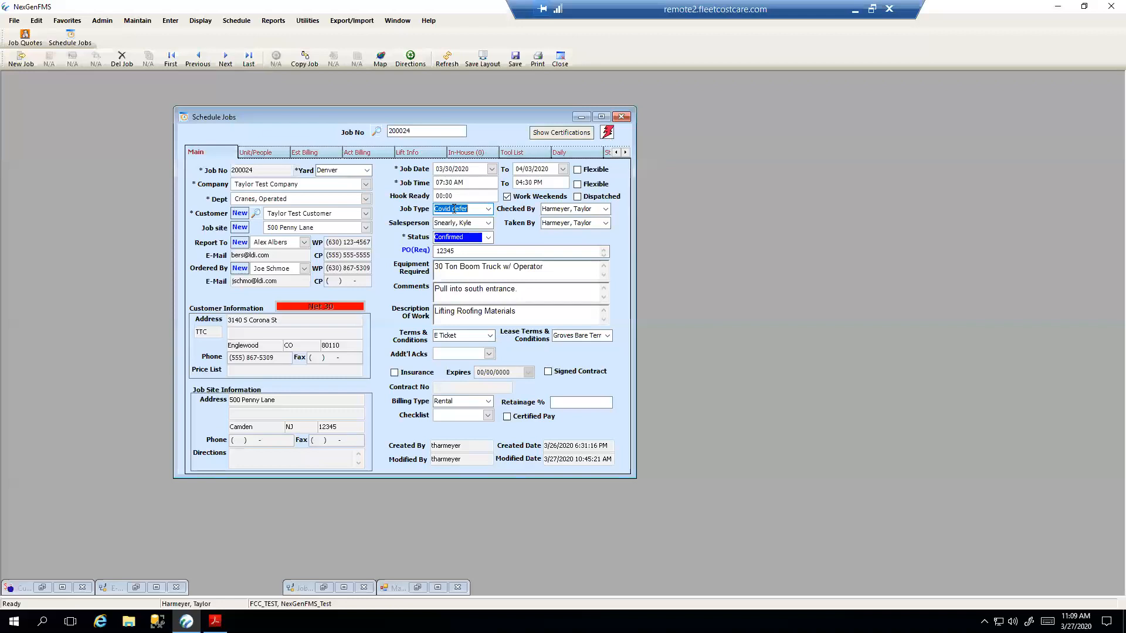
pyautogui.click(488, 238)
pyautogui.click(487, 237)
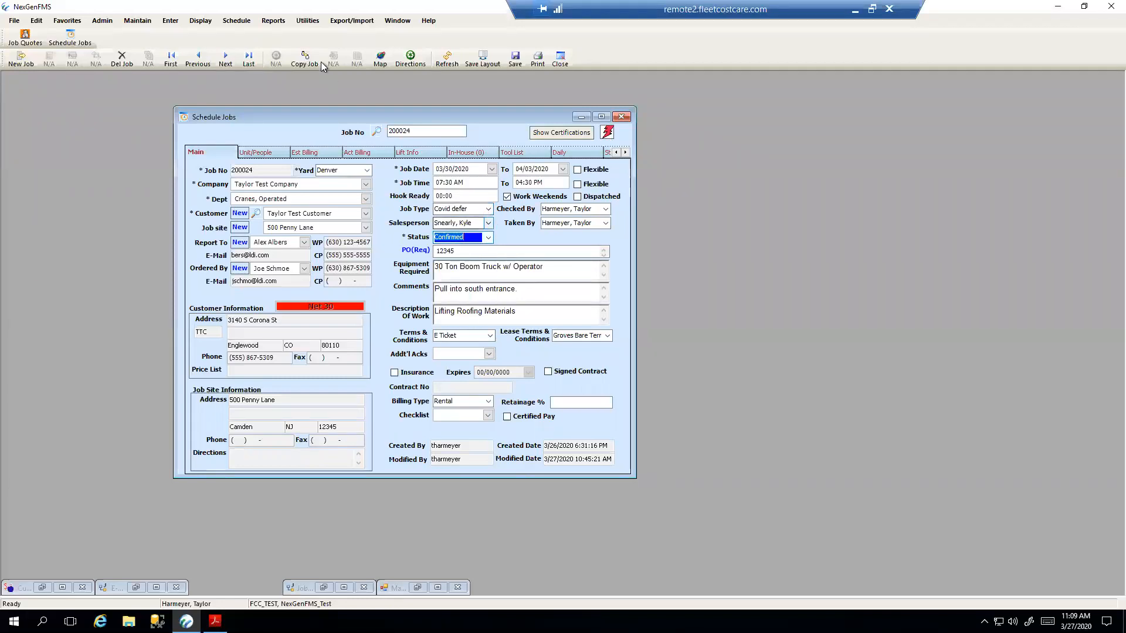
pyautogui.click(273, 21)
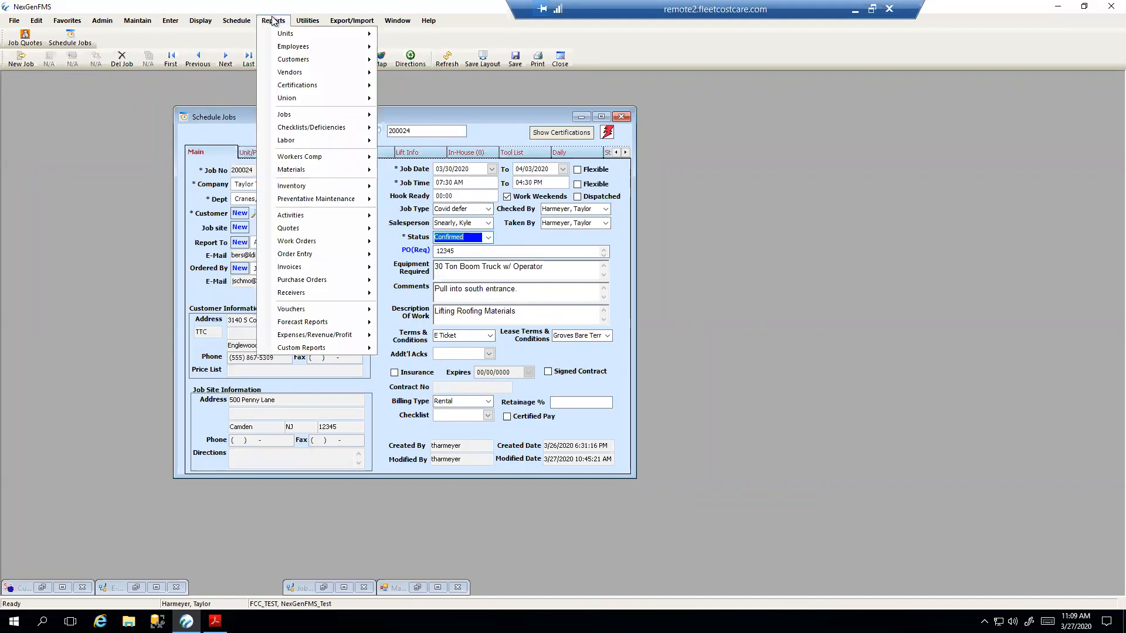
pyautogui.moveTo(292, 115)
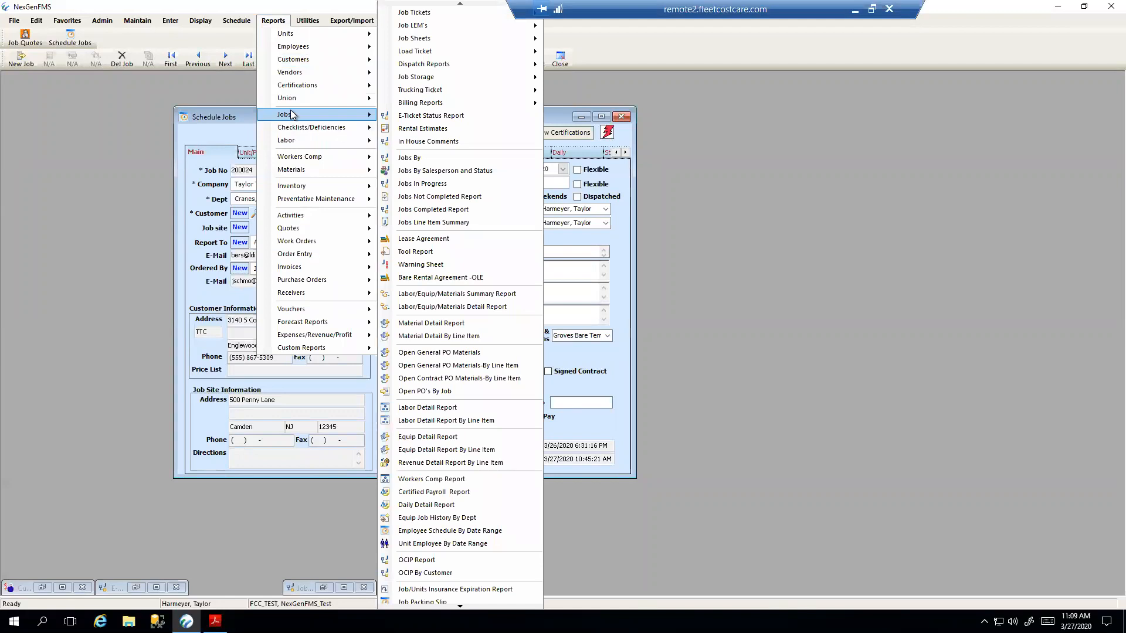
pyautogui.click(273, 21)
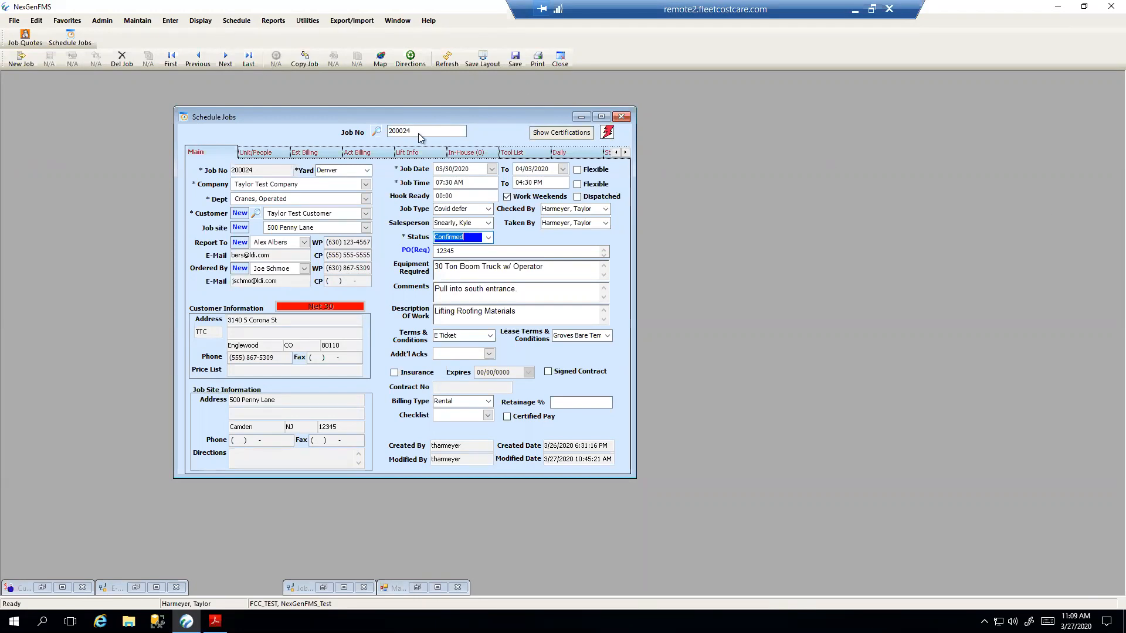
# Open the Employee Vacation/Leave schedule beside the job and load the leave records of the employee by last name.
pyautogui.moveTo(258, 120); pyautogui.dragTo(207, 52)
pyautogui.click(236, 20)
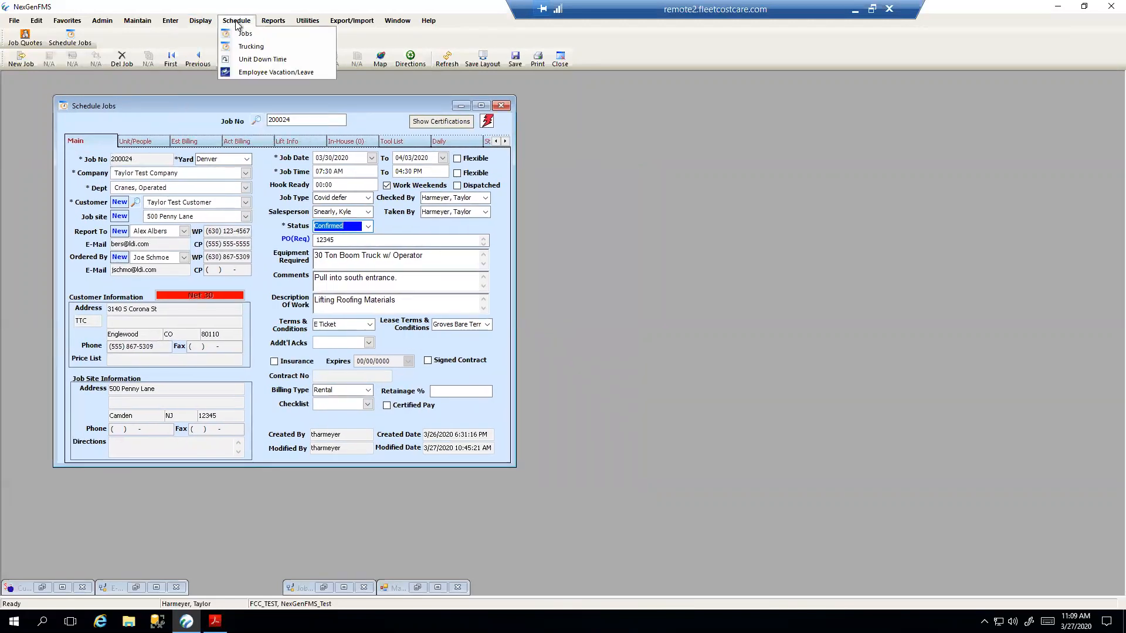
pyautogui.click(277, 71)
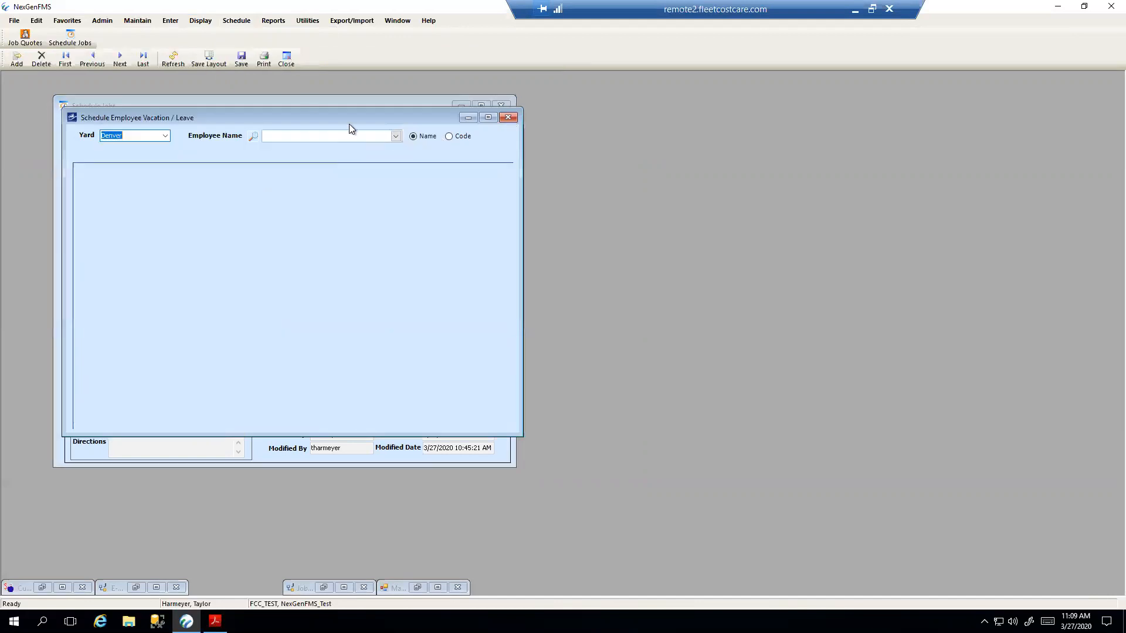
pyautogui.moveTo(404, 117); pyautogui.dragTo(908, 109)
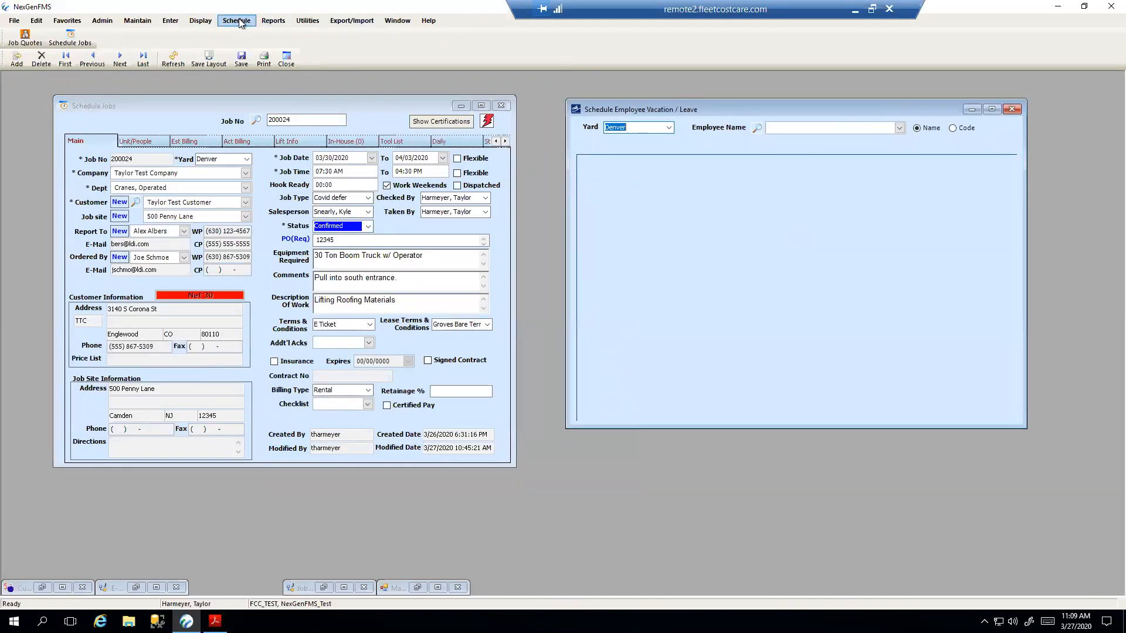
pyautogui.click(236, 20)
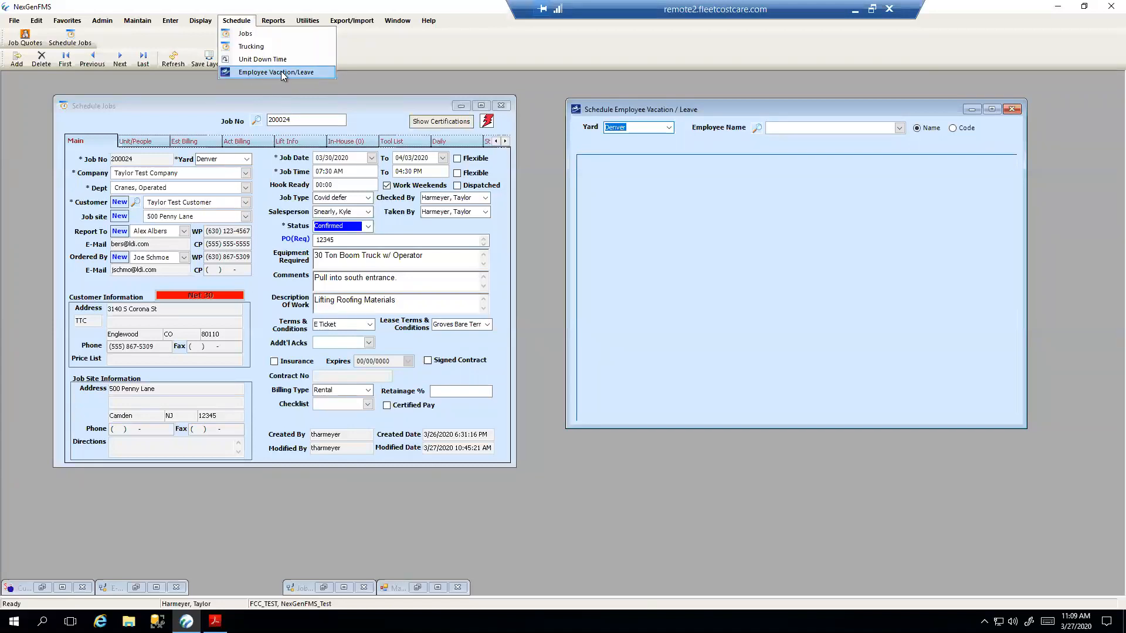
pyautogui.click(867, 130)
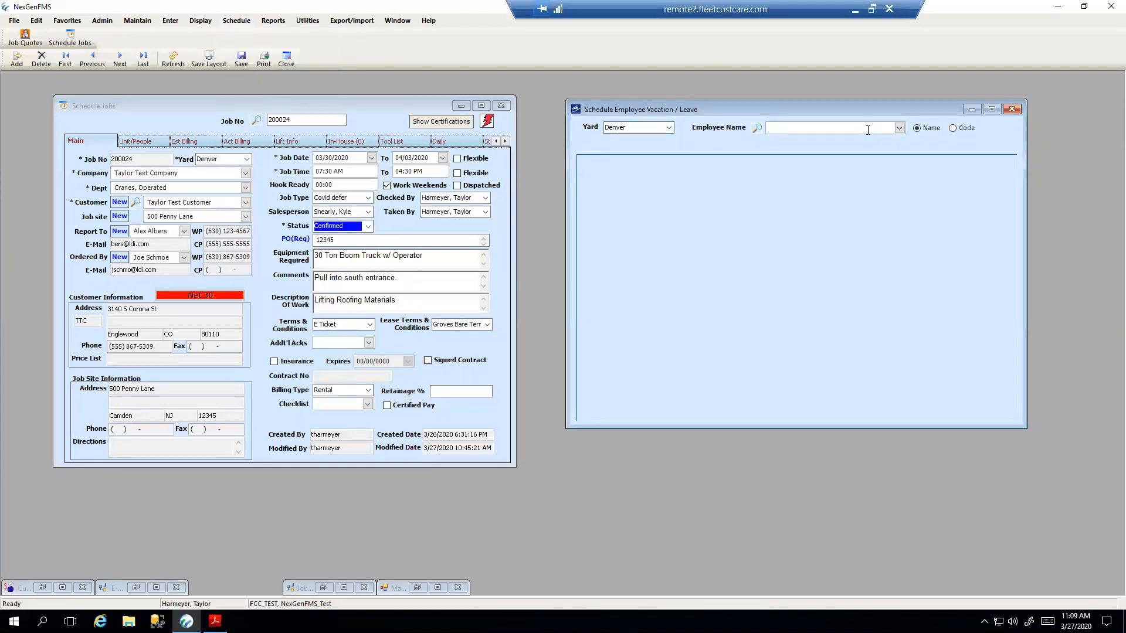
pyautogui.write('harm')
pyautogui.press('Return')
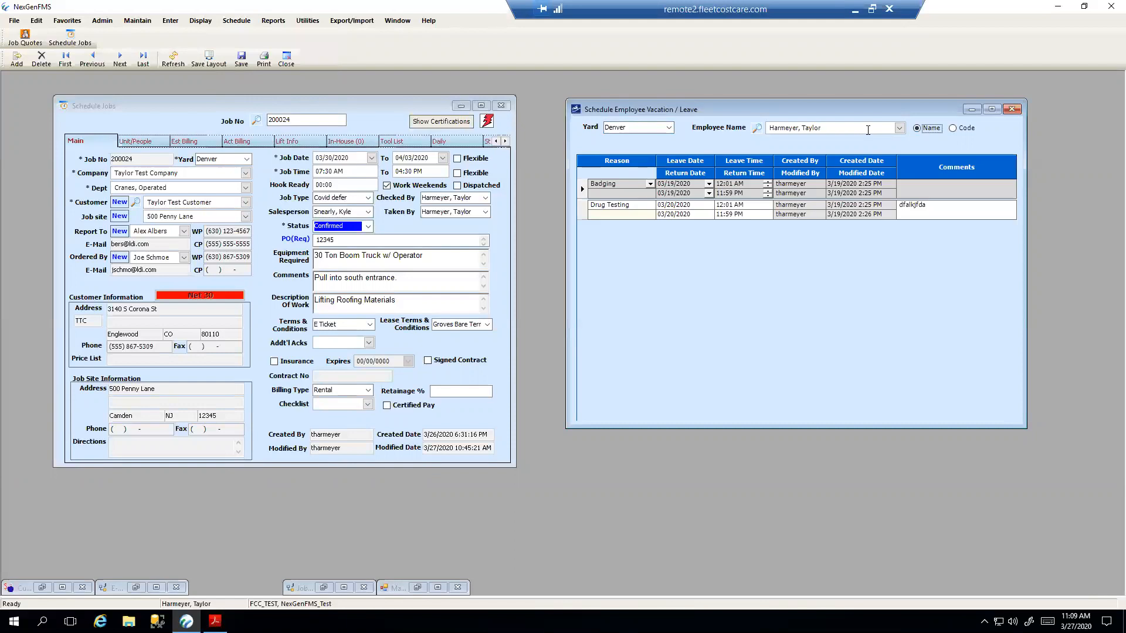
# Add a new leave record for the employee with Coronavirus Business Loss as the reason.
pyautogui.click(618, 241)
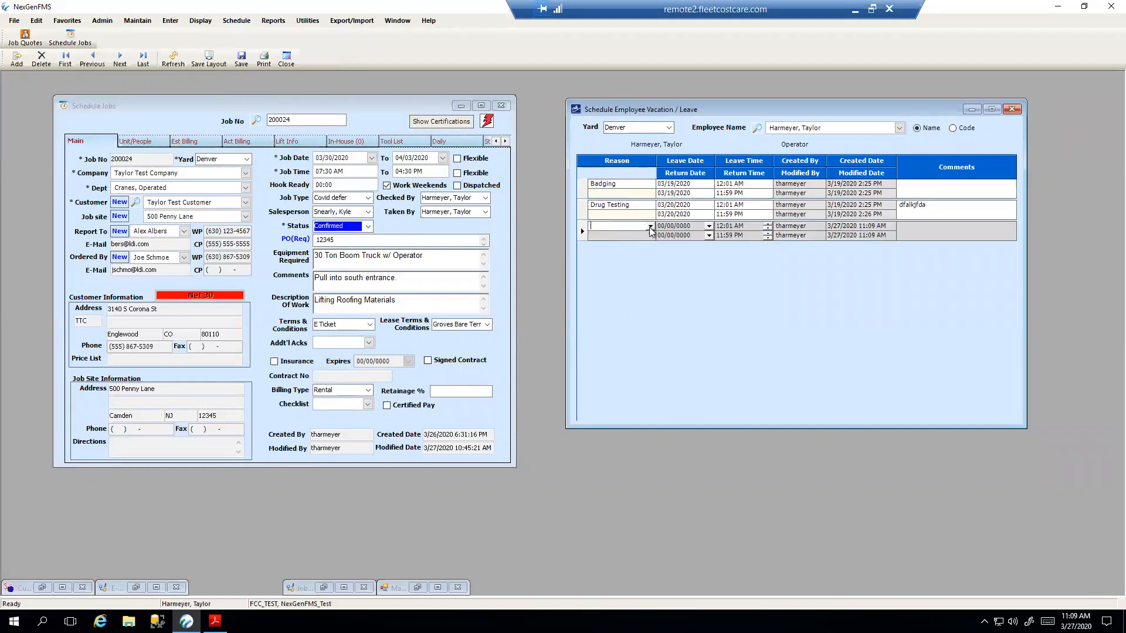
pyautogui.click(649, 228)
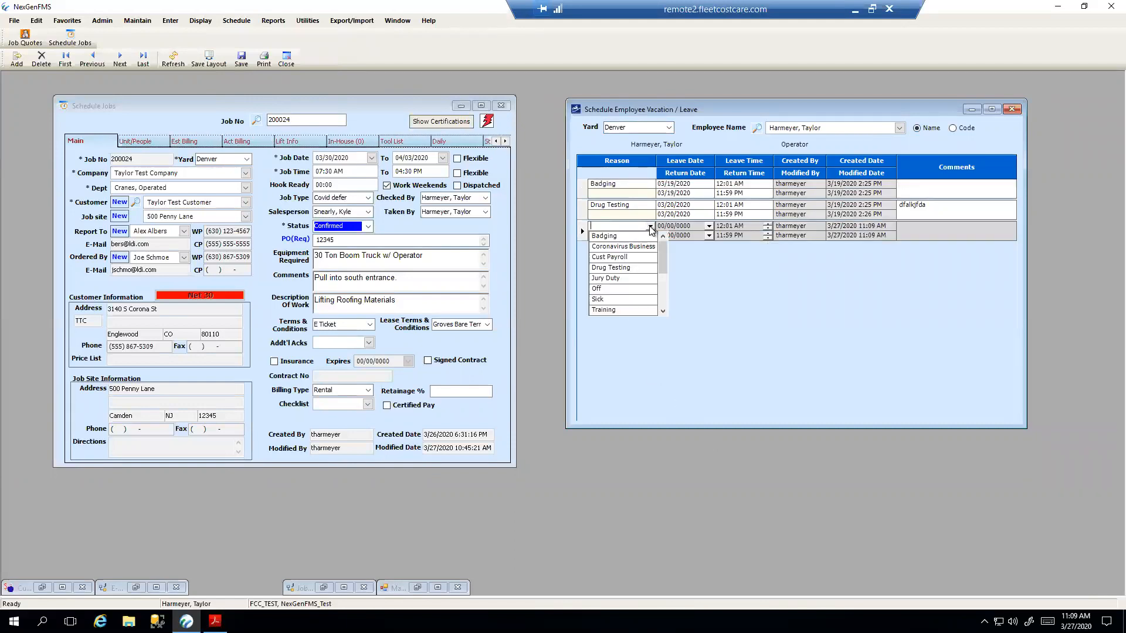
pyautogui.click(623, 247)
pyautogui.click(605, 221)
pyautogui.moveTo(605, 222); pyautogui.dragTo(592, 228)
pyautogui.click(592, 228)
pyautogui.click(616, 225)
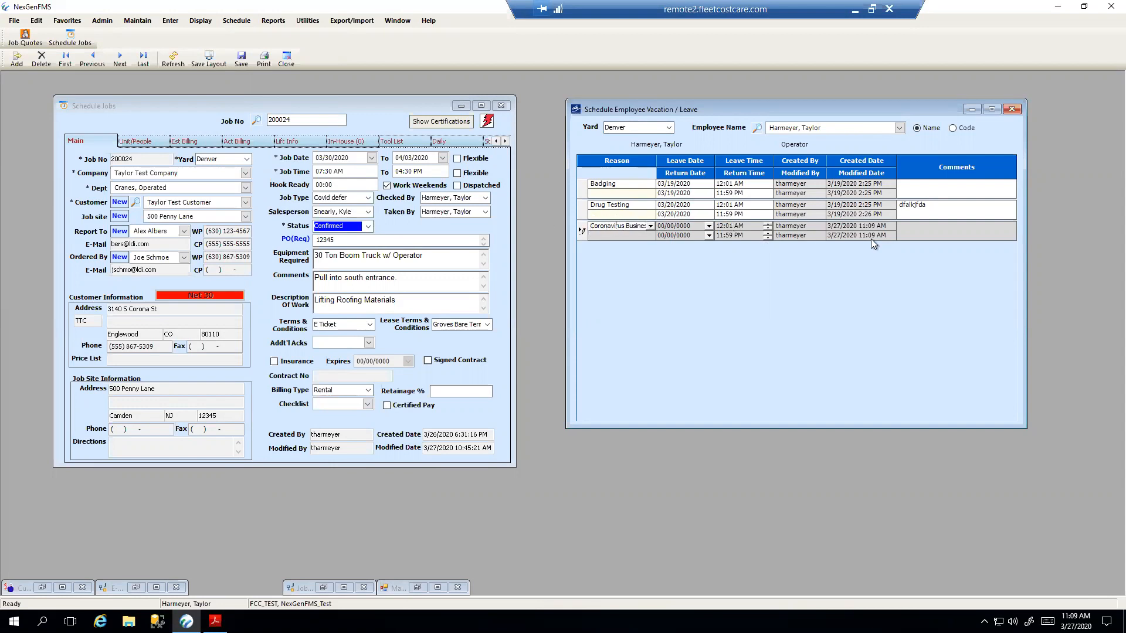
# View the Employee Vacation/Leave report for all employees of Taylor Test Company's Denver yard, and close the report.
pyautogui.click(280, 21)
pyautogui.moveTo(302, 50)
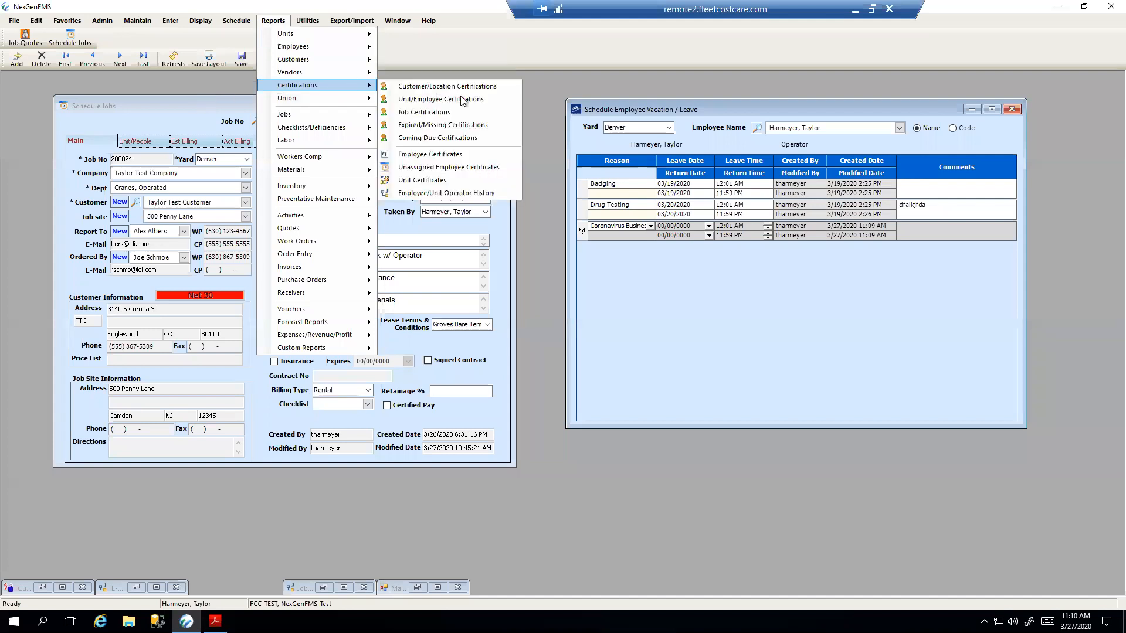
pyautogui.moveTo(332, 47)
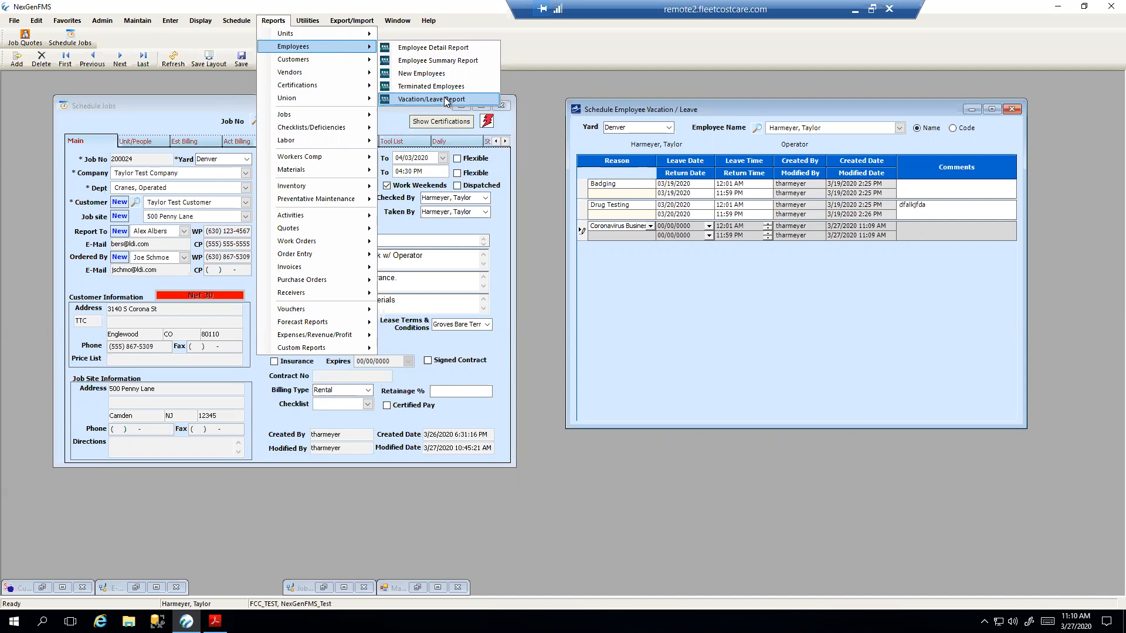
pyautogui.click(444, 98)
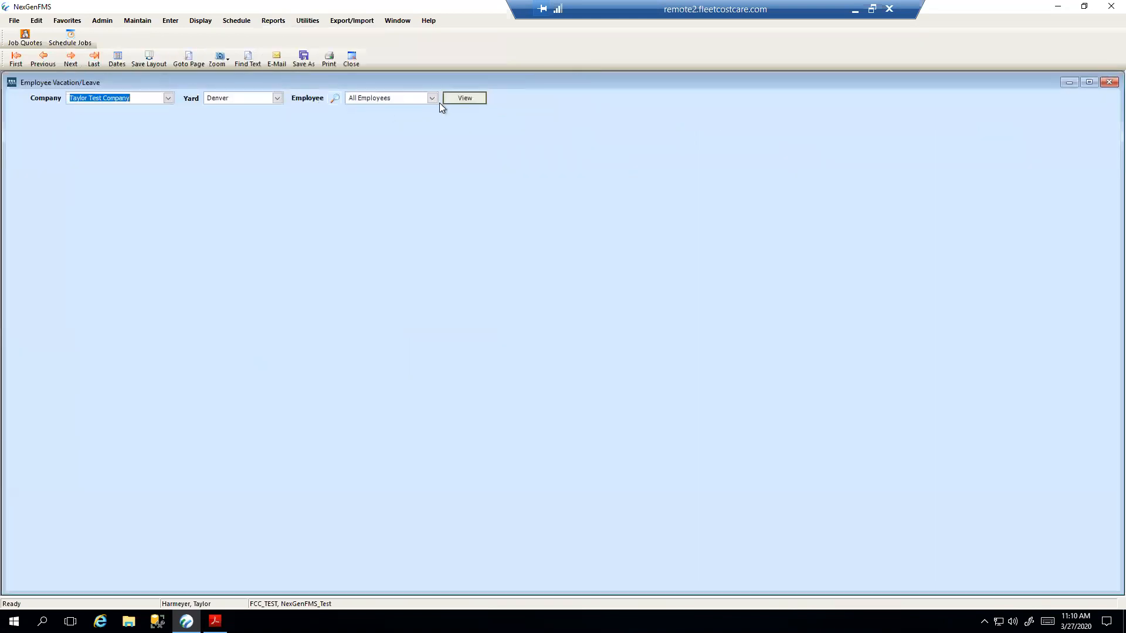
pyautogui.click(469, 99)
pyautogui.click(1108, 82)
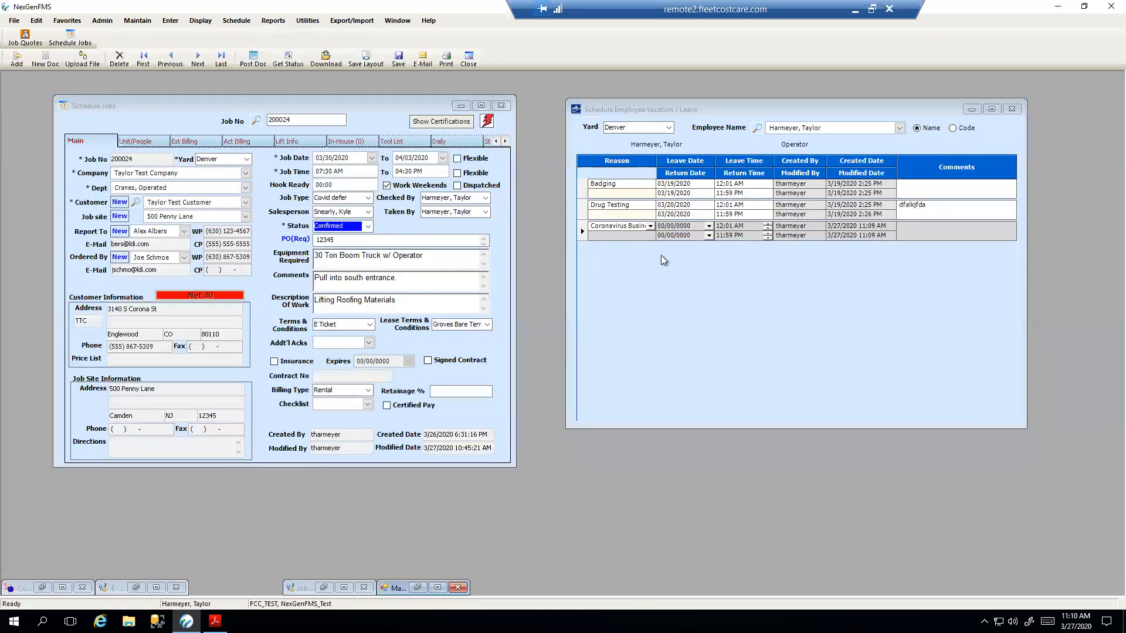
pyautogui.click(620, 226)
pyautogui.click(724, 107)
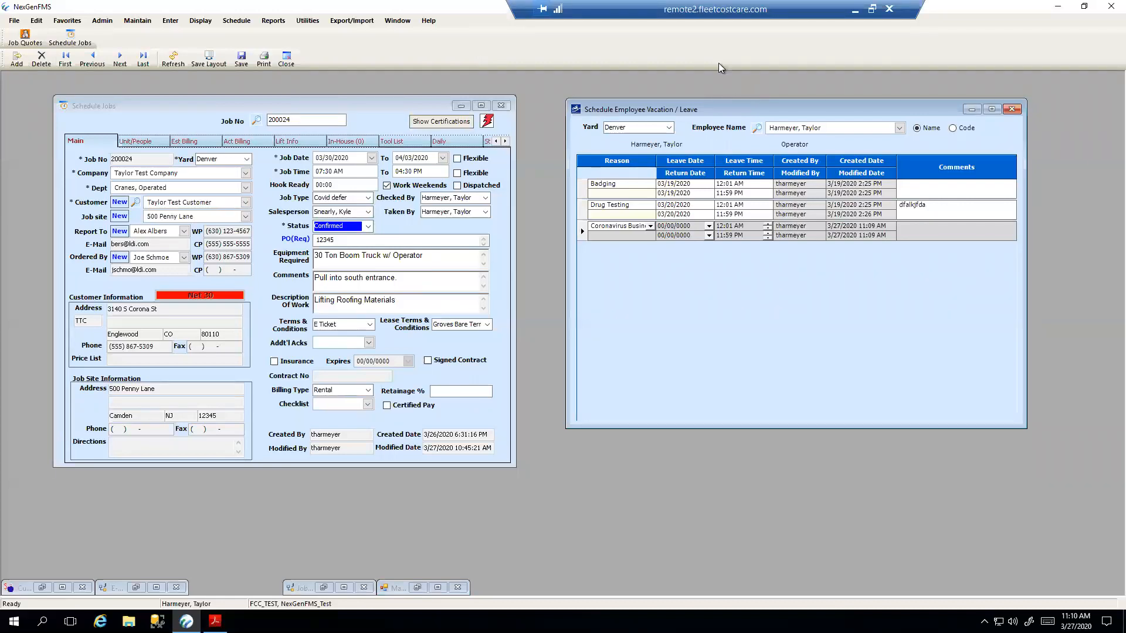
pyautogui.moveTo(698, 109); pyautogui.dragTo(665, 131)
pyautogui.click(263, 109)
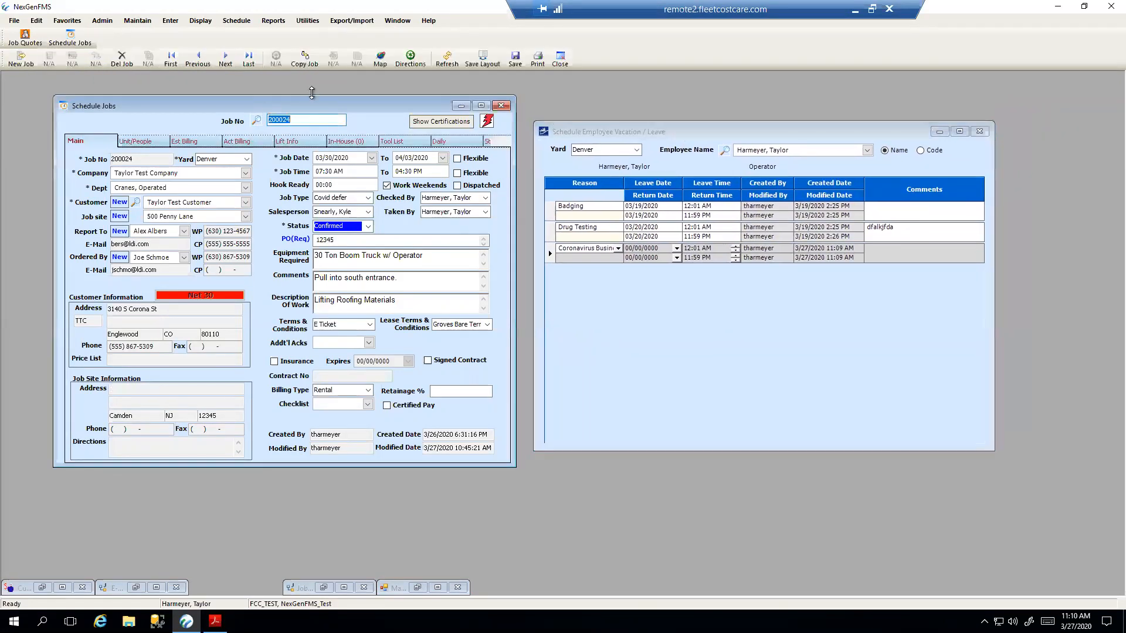
pyautogui.moveTo(327, 105)
pyautogui.mouseDown()
pyautogui.moveTo(299, 98)
pyautogui.moveTo(306, 110)
pyautogui.mouseUp()
pyautogui.click(686, 123)
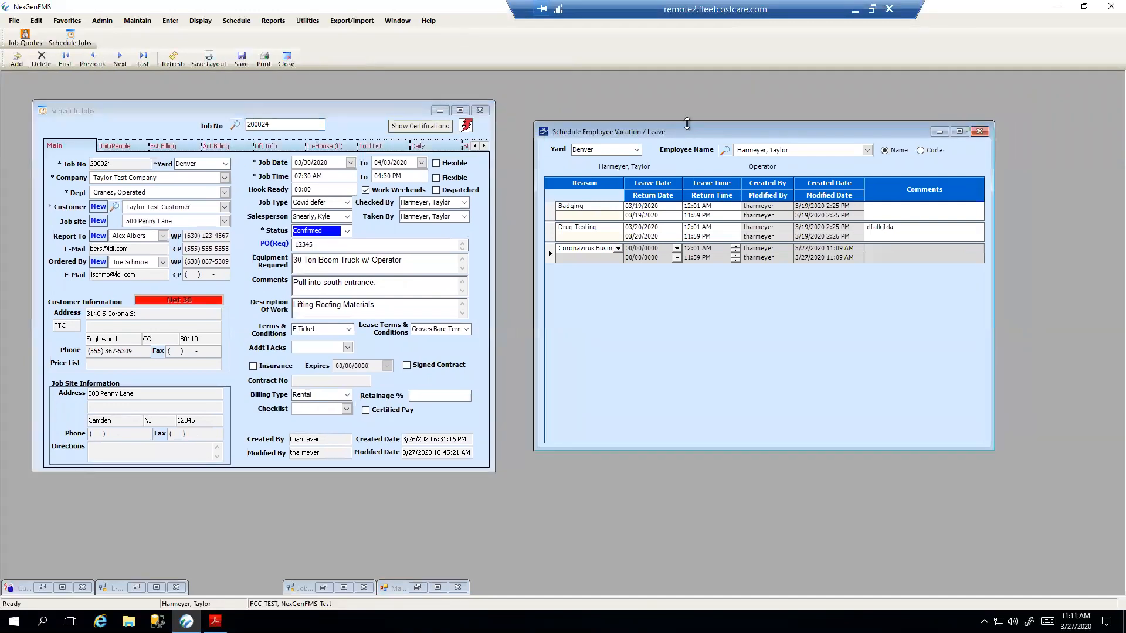
pyautogui.click(339, 111)
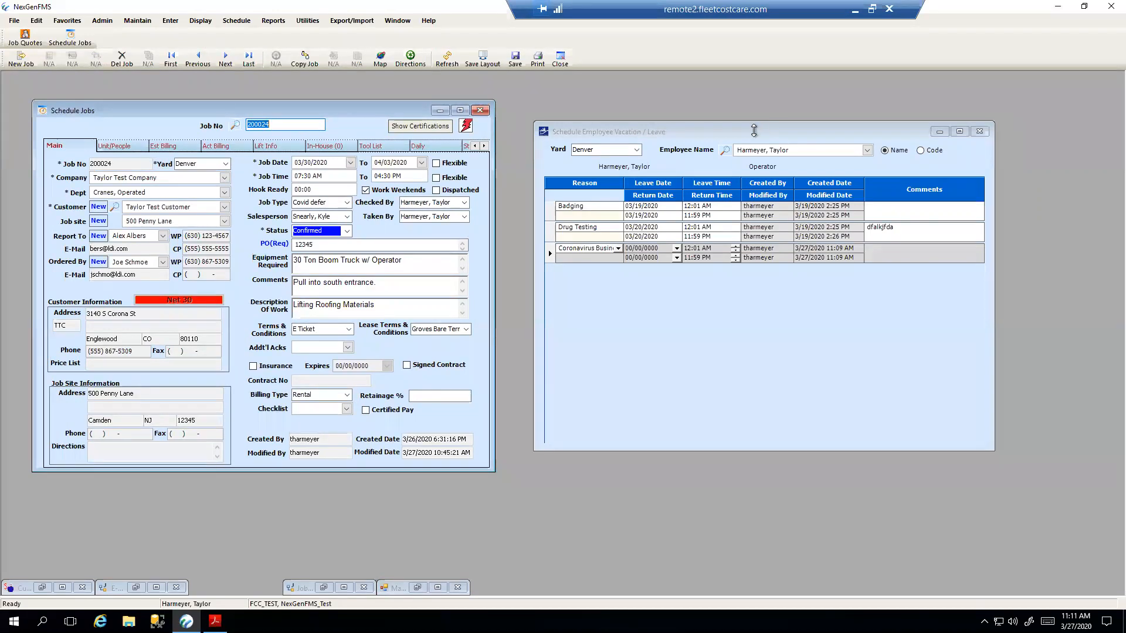
pyautogui.moveTo(748, 134); pyautogui.dragTo(724, 136)
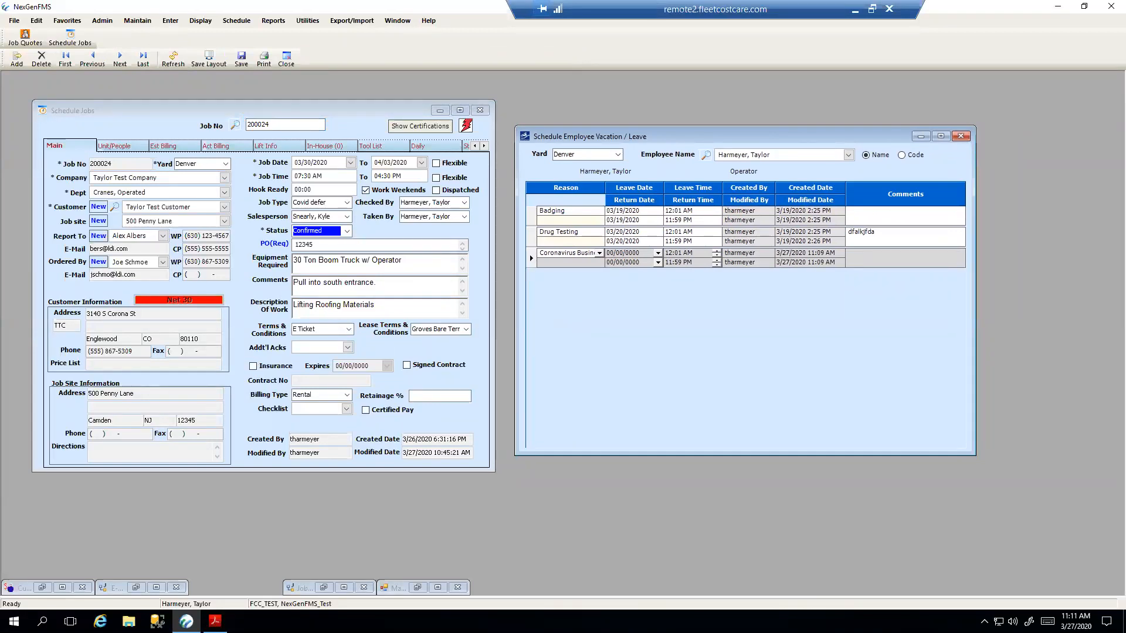
# Open the Employee Down Reason list, examine the Coronavirus Business Loss entry with code CV, and close the list.
pyautogui.click(145, 22)
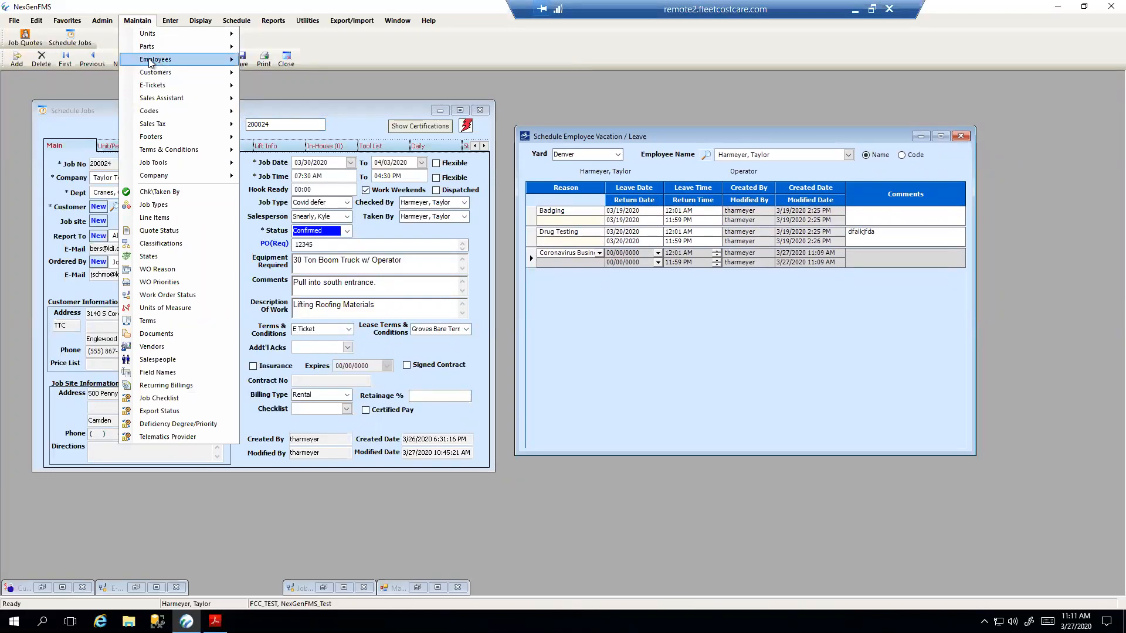
pyautogui.moveTo(156, 63)
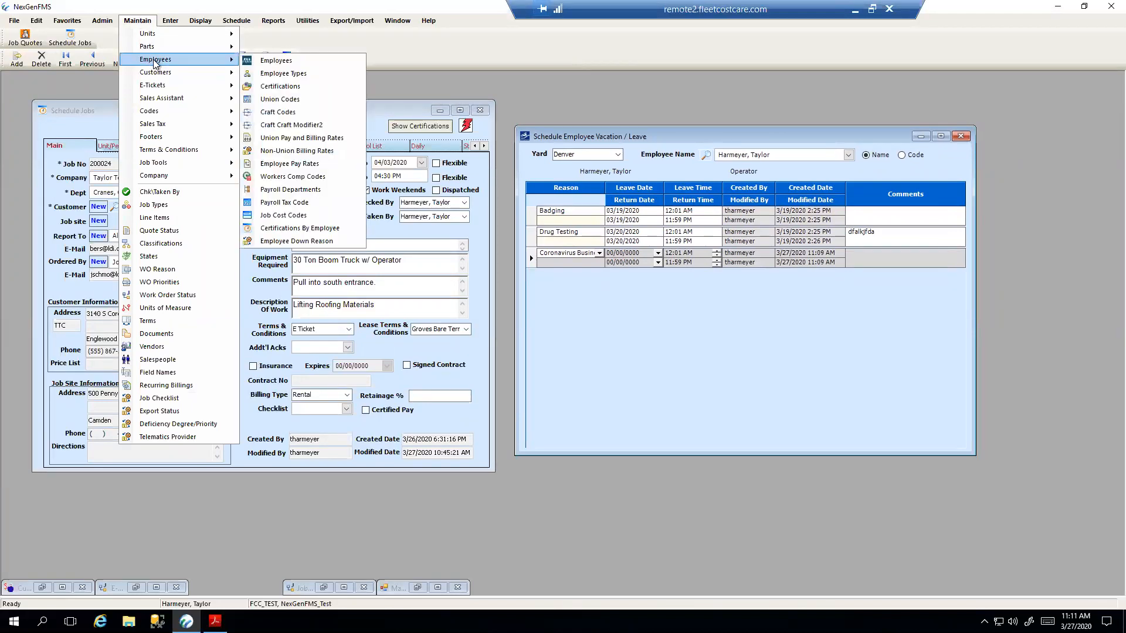
pyautogui.click(282, 241)
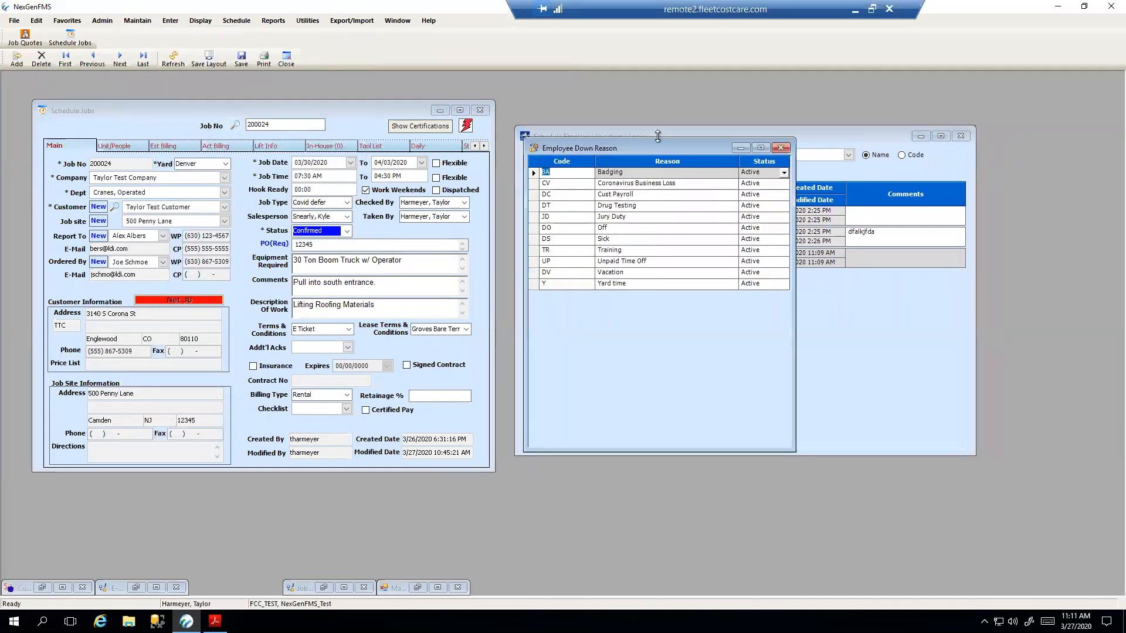
pyautogui.moveTo(575, 144); pyautogui.dragTo(278, 121)
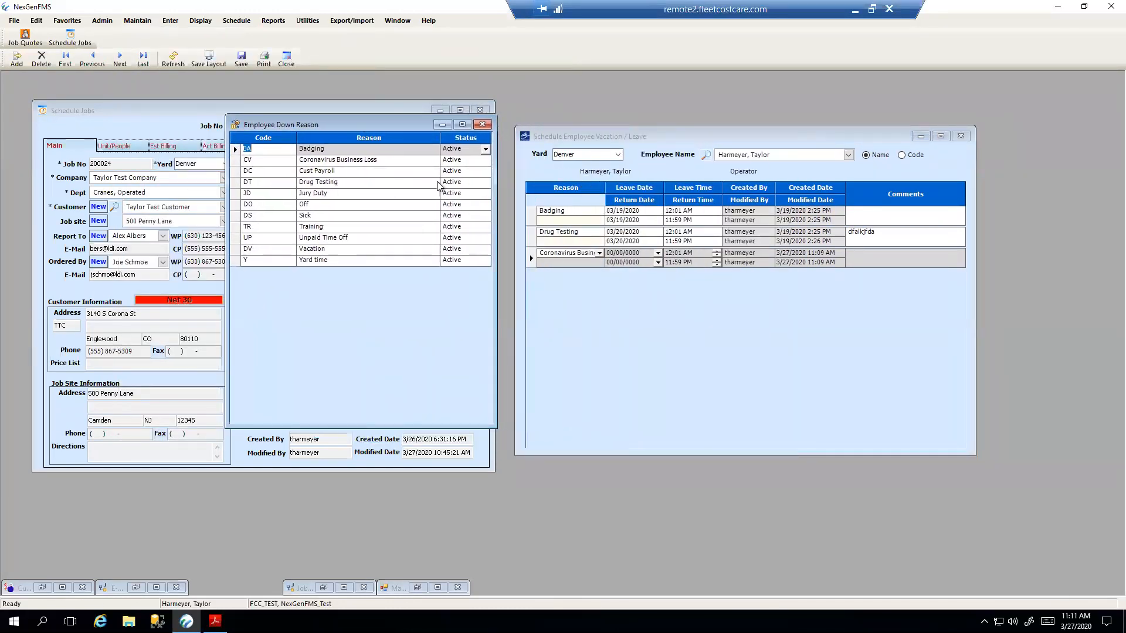
pyautogui.click(245, 161)
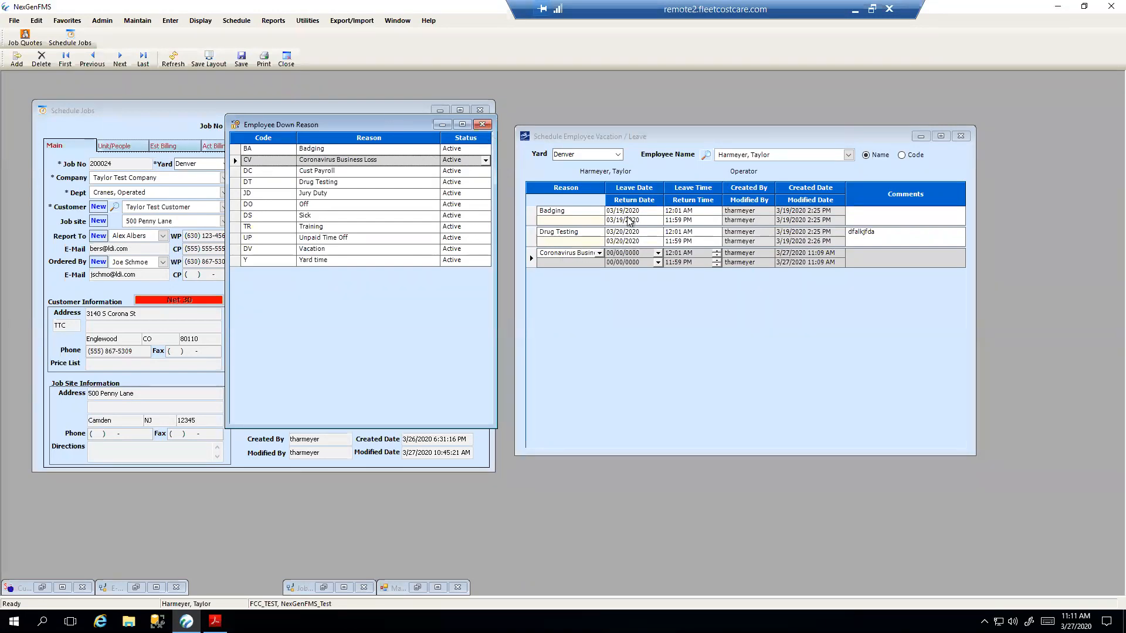
pyautogui.click(721, 221)
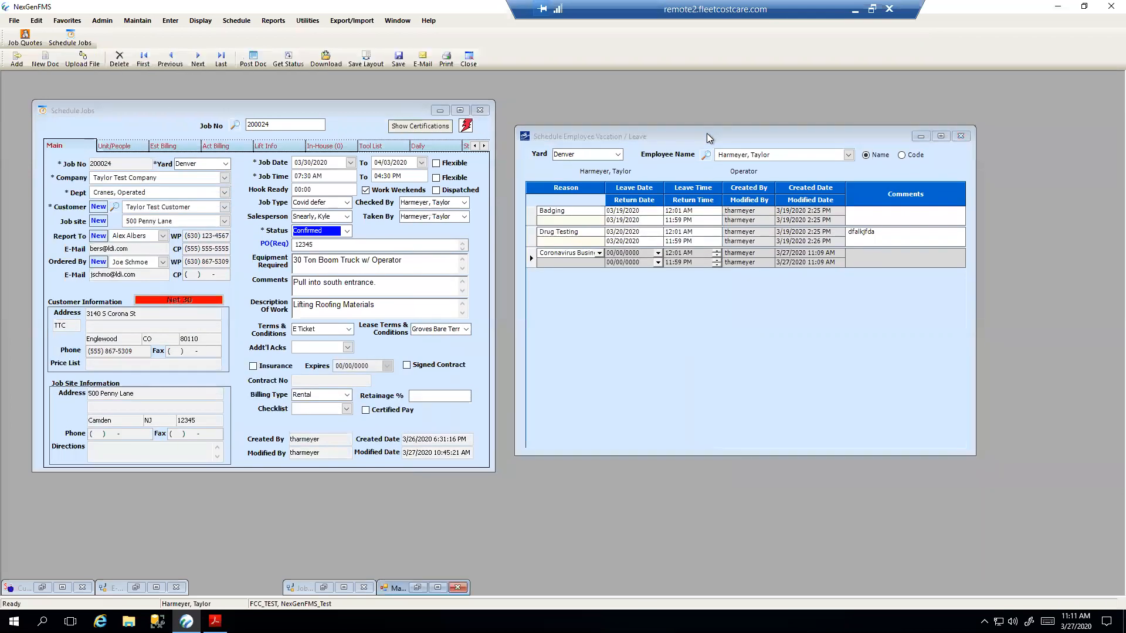
# Close the Employee Vacation/Leave schedule without saving the new leave record.
pyautogui.click(710, 137)
pyautogui.click(960, 137)
pyautogui.click(571, 353)
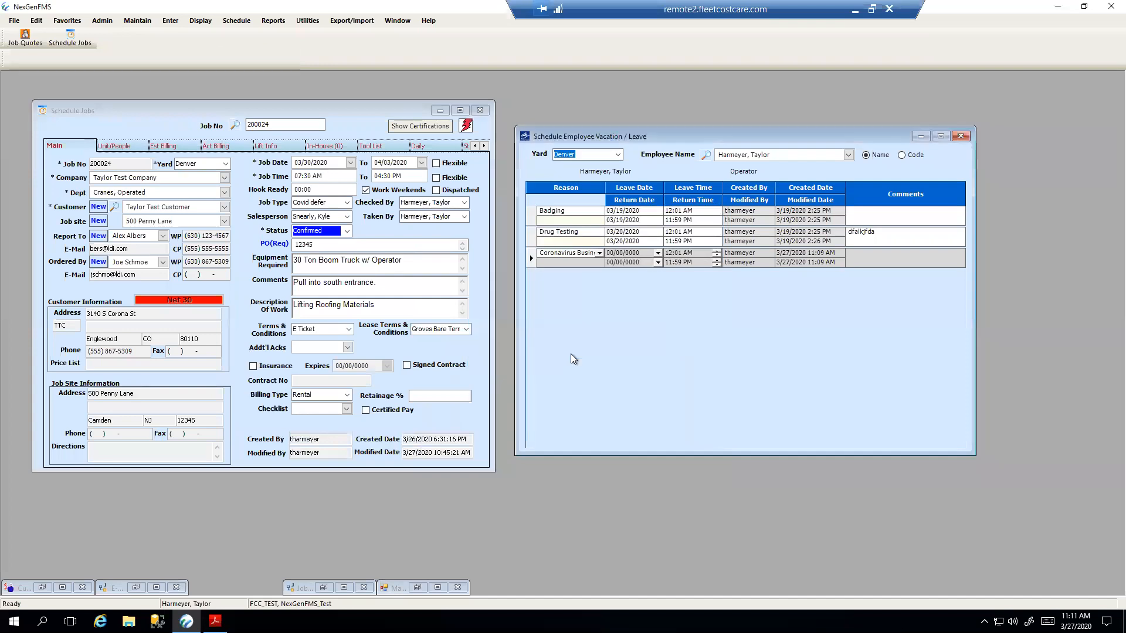
pyautogui.click(309, 105)
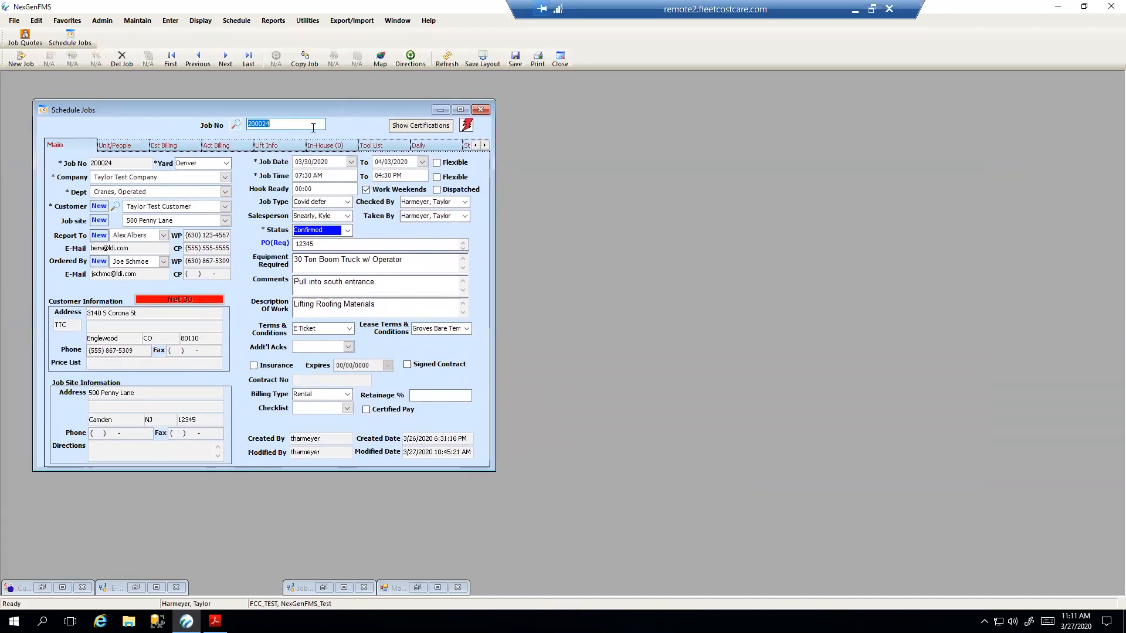
pyautogui.moveTo(289, 111); pyautogui.dragTo(290, 107)
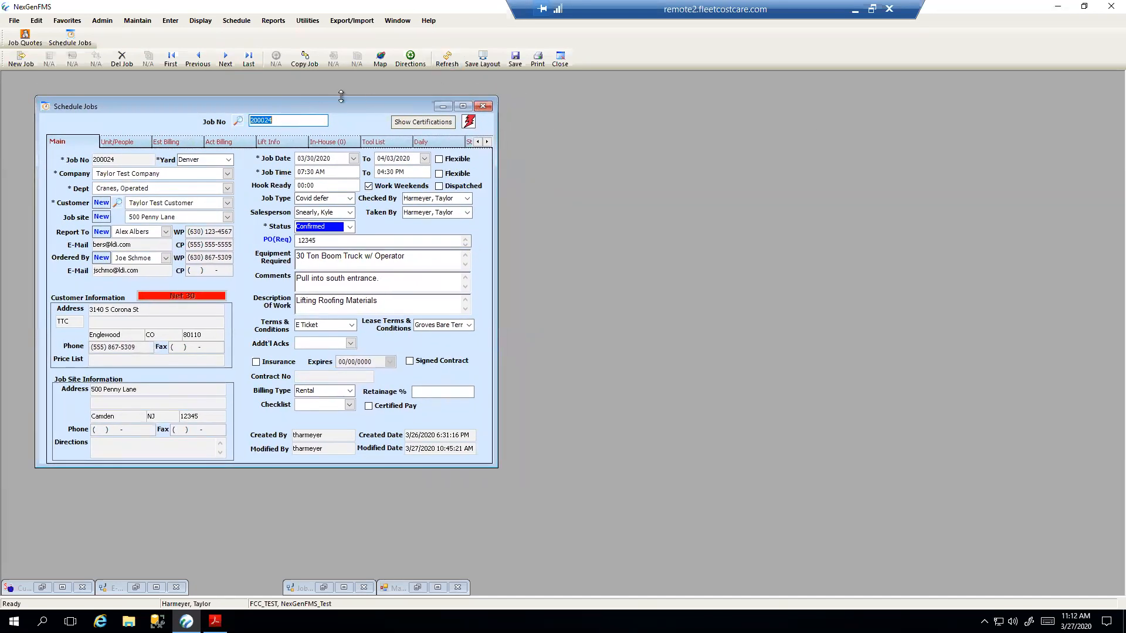
pyautogui.moveTo(341, 110); pyautogui.dragTo(343, 113)
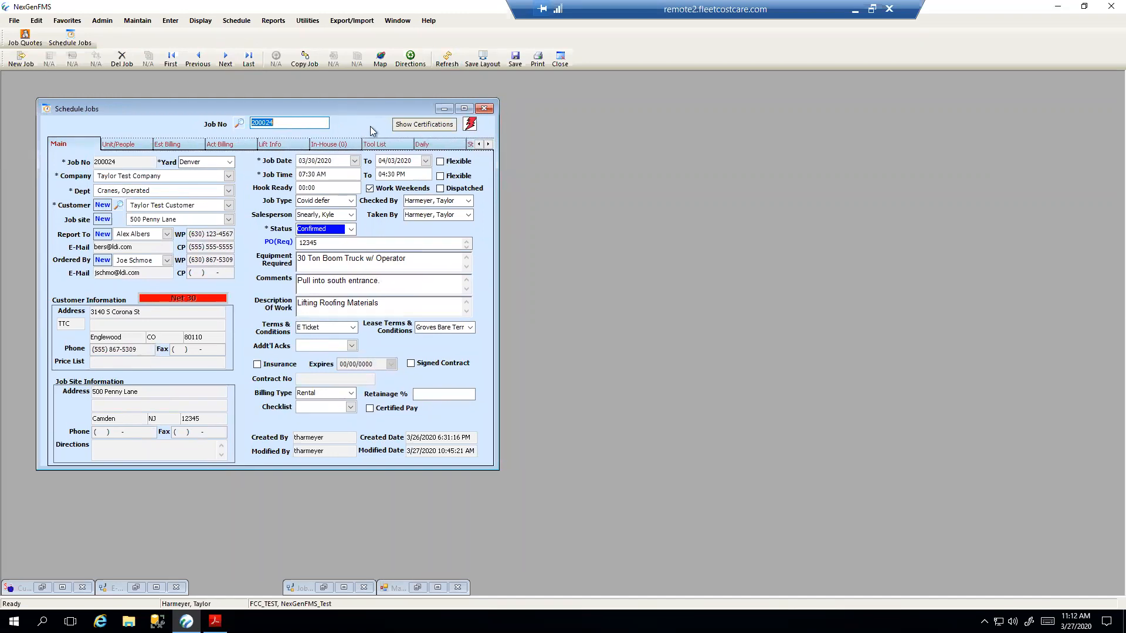
pyautogui.moveTo(414, 110); pyautogui.dragTo(409, 104)
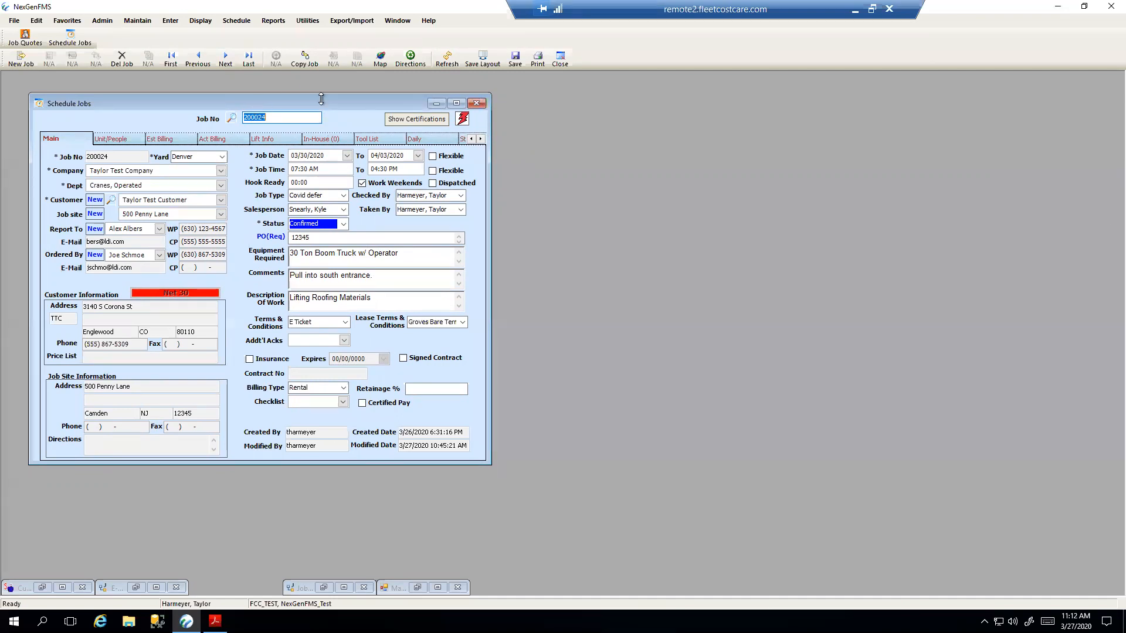
pyautogui.moveTo(324, 105); pyautogui.dragTo(495, 137)
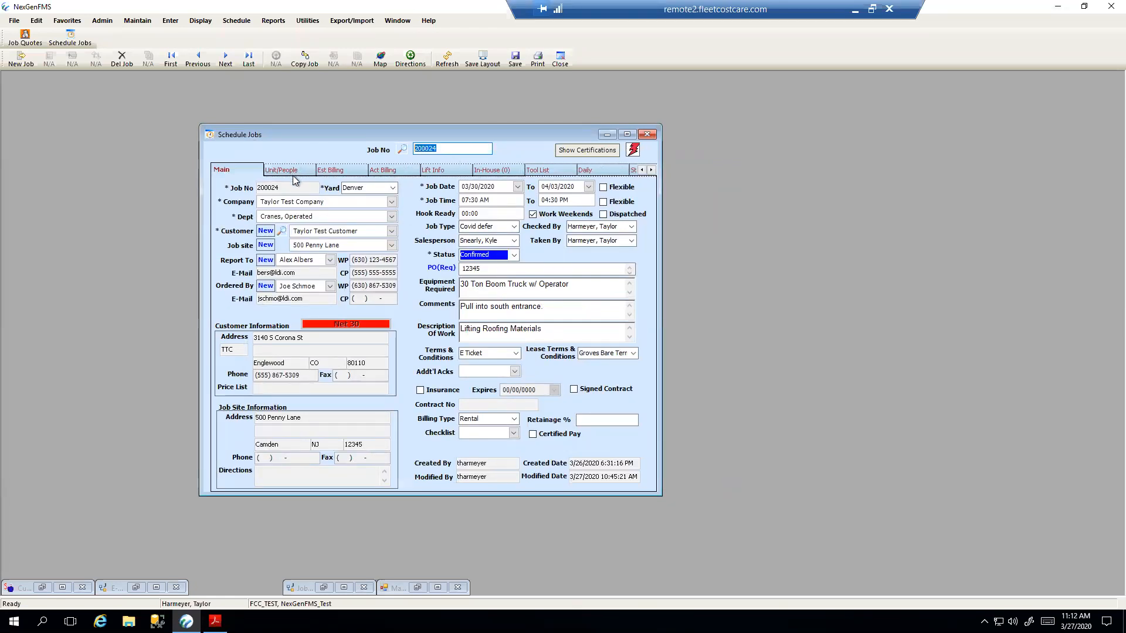
pyautogui.moveTo(312, 135); pyautogui.dragTo(185, 125)
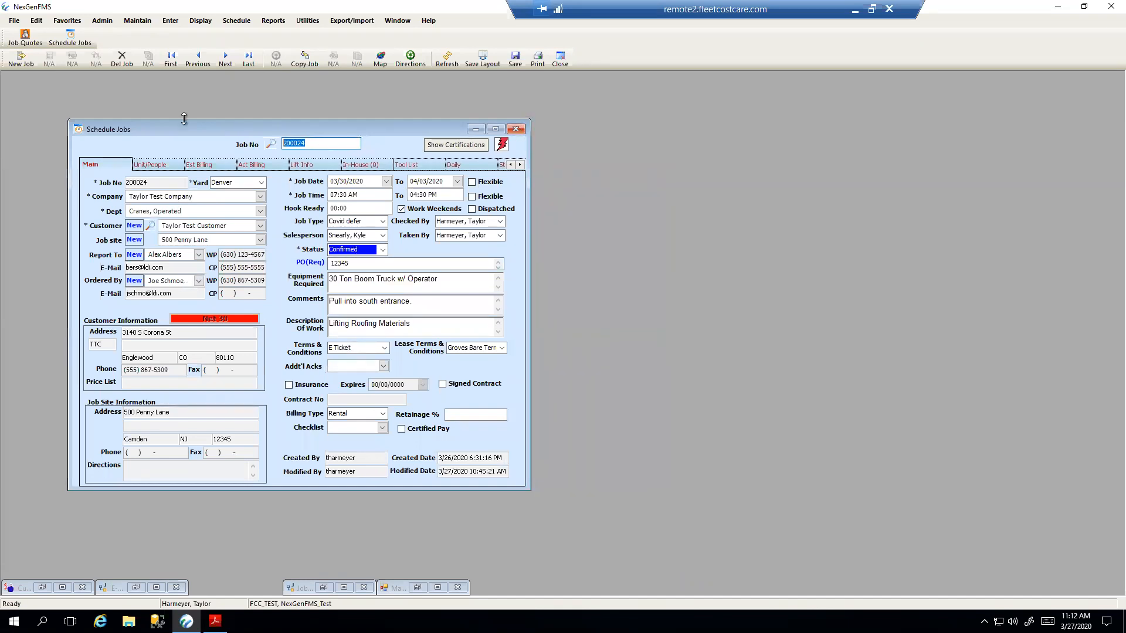
# Close the scheduled job without saving its changes, and restore the minimized Customers window on the customer's main details.
pyautogui.click(523, 132)
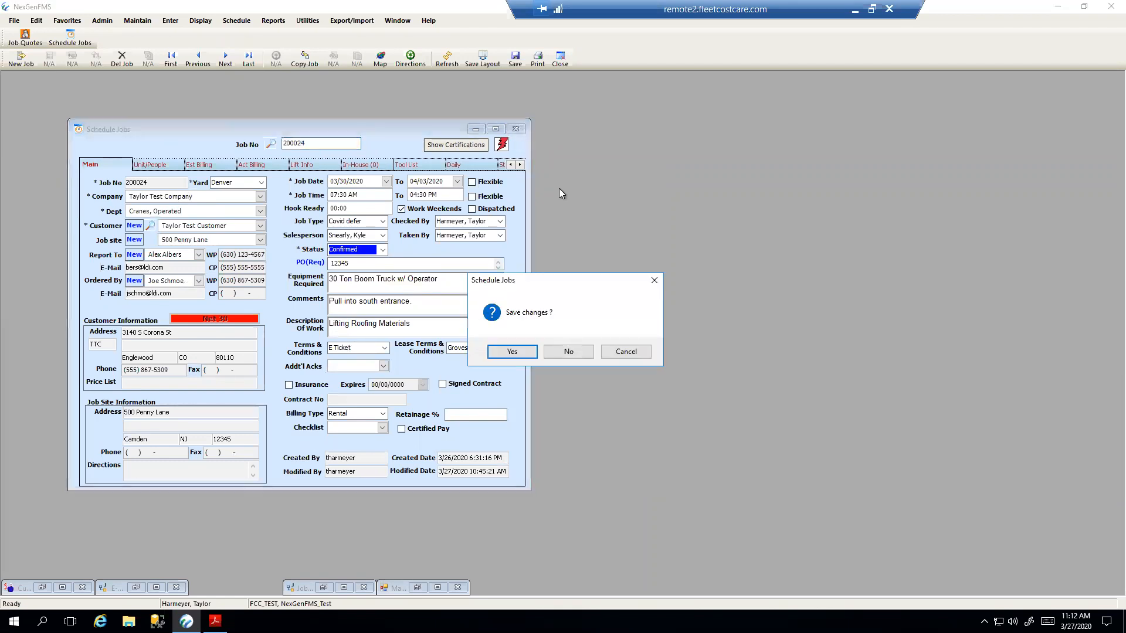
pyautogui.click(568, 354)
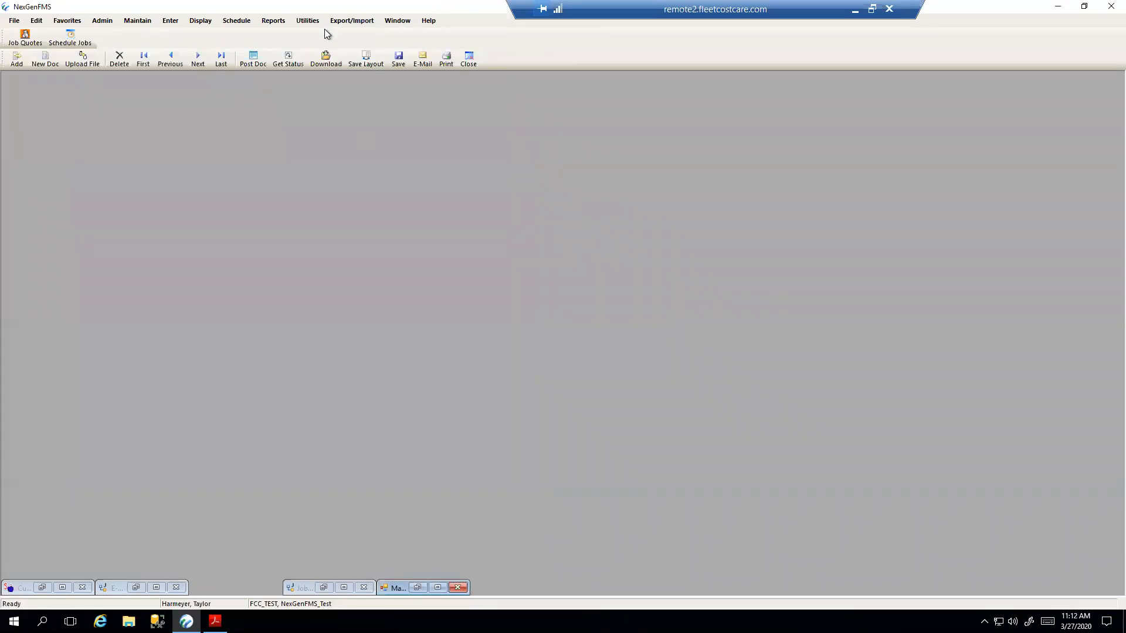
pyautogui.click(396, 21)
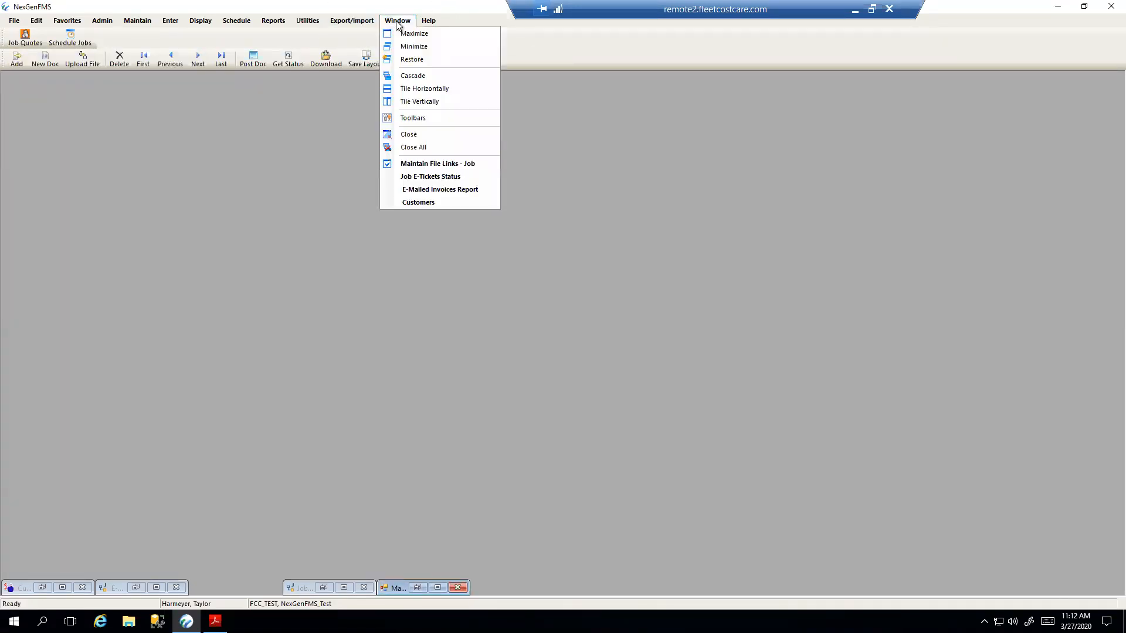
pyautogui.click(423, 204)
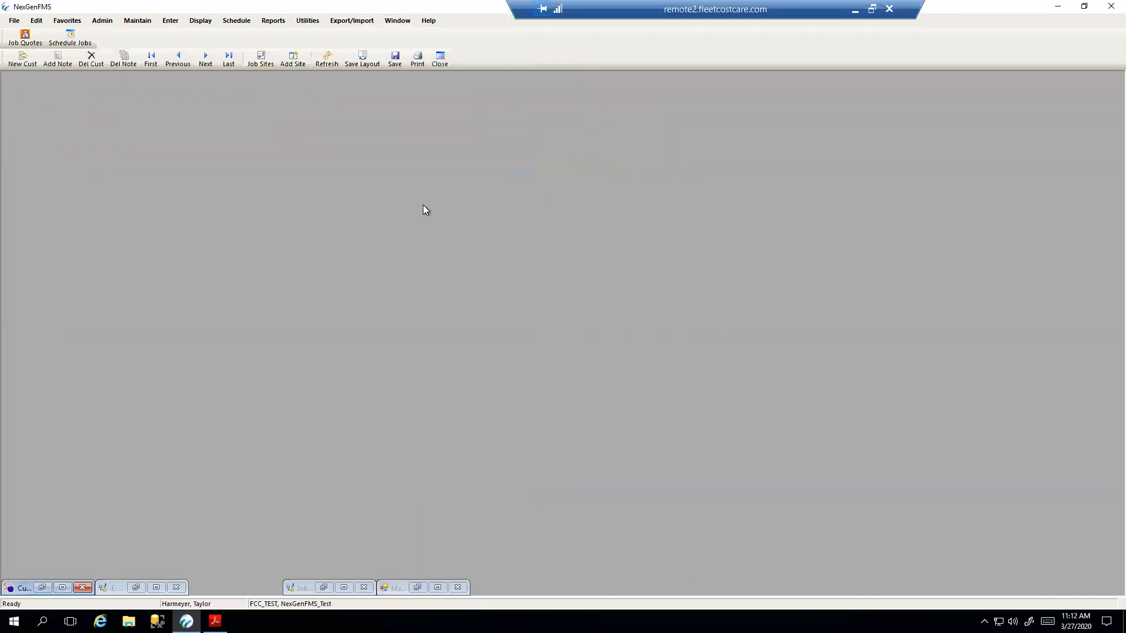
pyautogui.click(44, 587)
pyautogui.moveTo(279, 91); pyautogui.dragTo(326, 87)
pyautogui.click(82, 125)
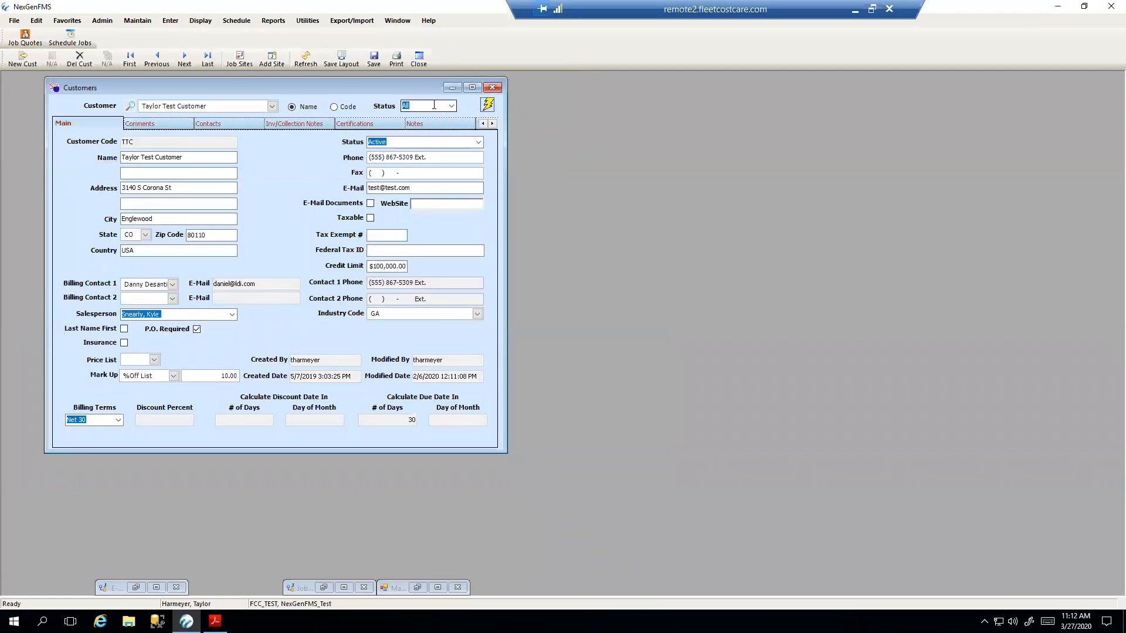
pyautogui.moveTo(181, 90); pyautogui.dragTo(172, 102)
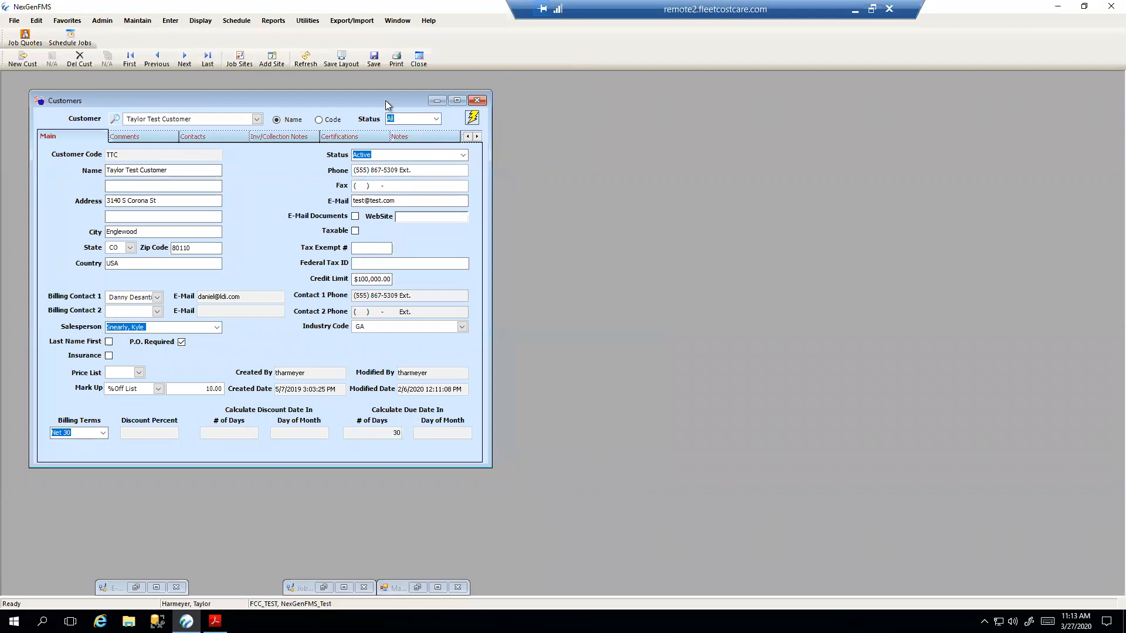
pyautogui.moveTo(371, 96); pyautogui.dragTo(399, 117)
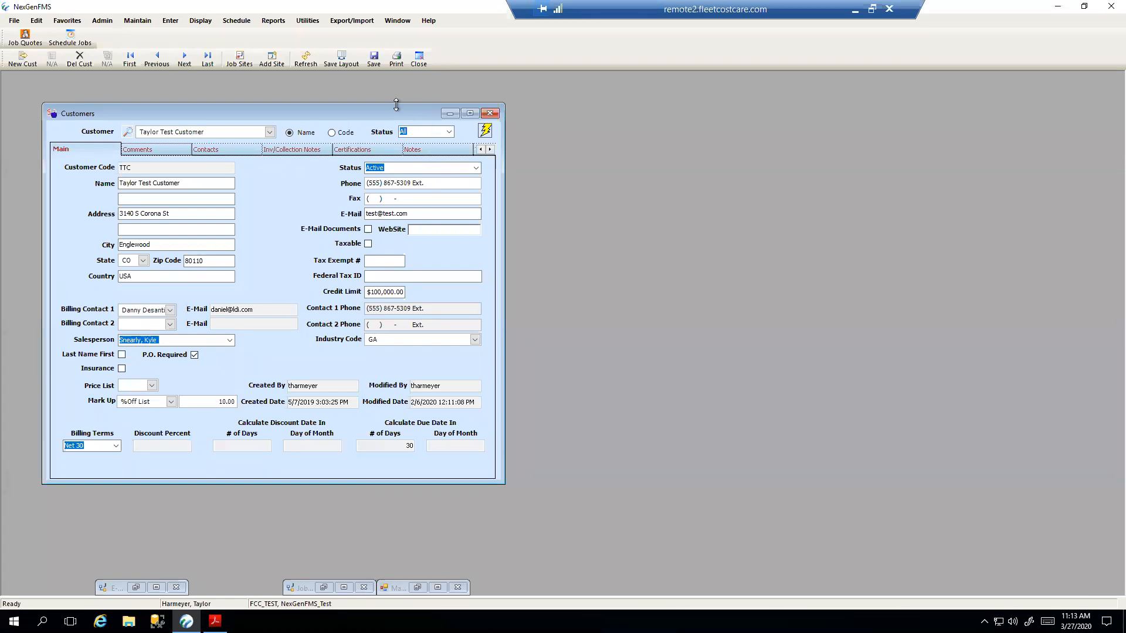
pyautogui.moveTo(396, 109); pyautogui.dragTo(390, 104)
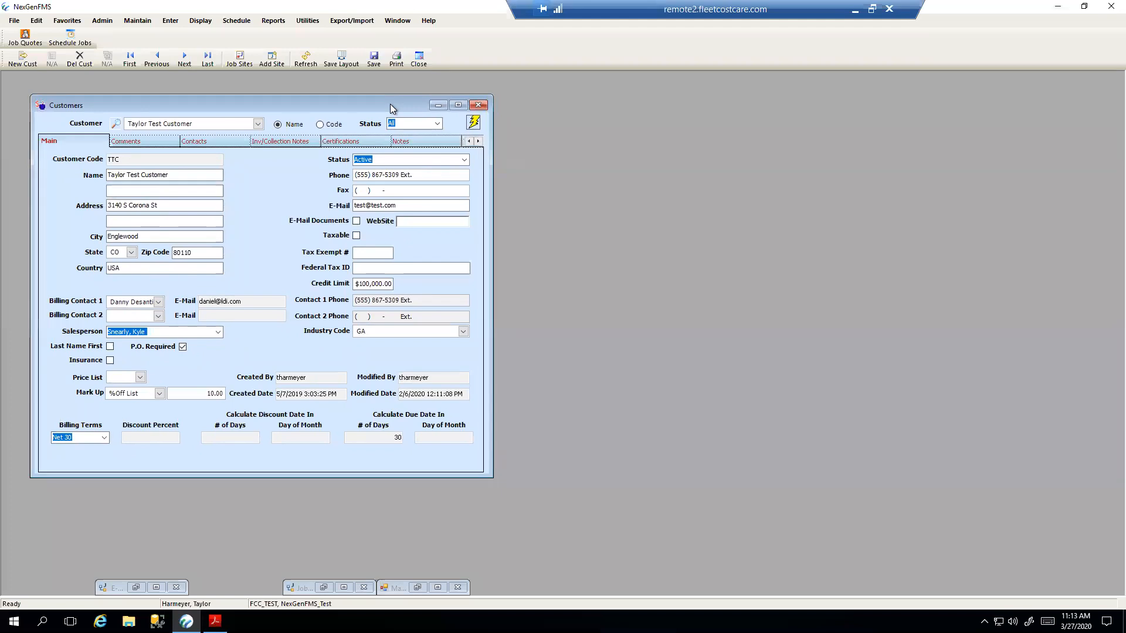
# Open the Customers maintenance screen for the test customer.
pyautogui.click(137, 20)
pyautogui.moveTo(159, 73)
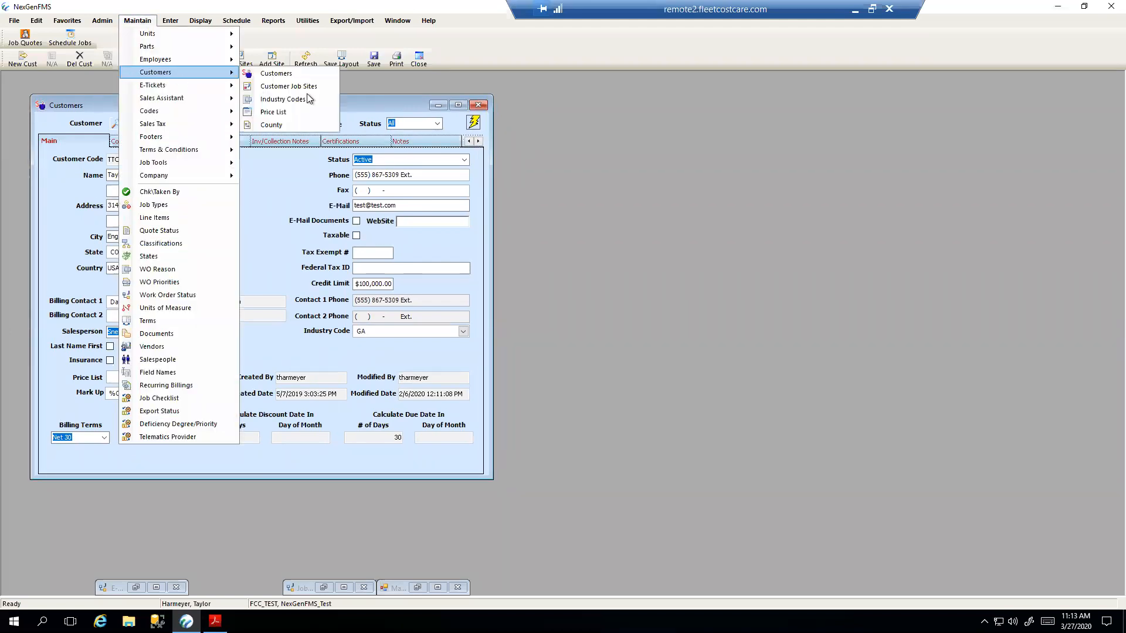
pyautogui.click(275, 73)
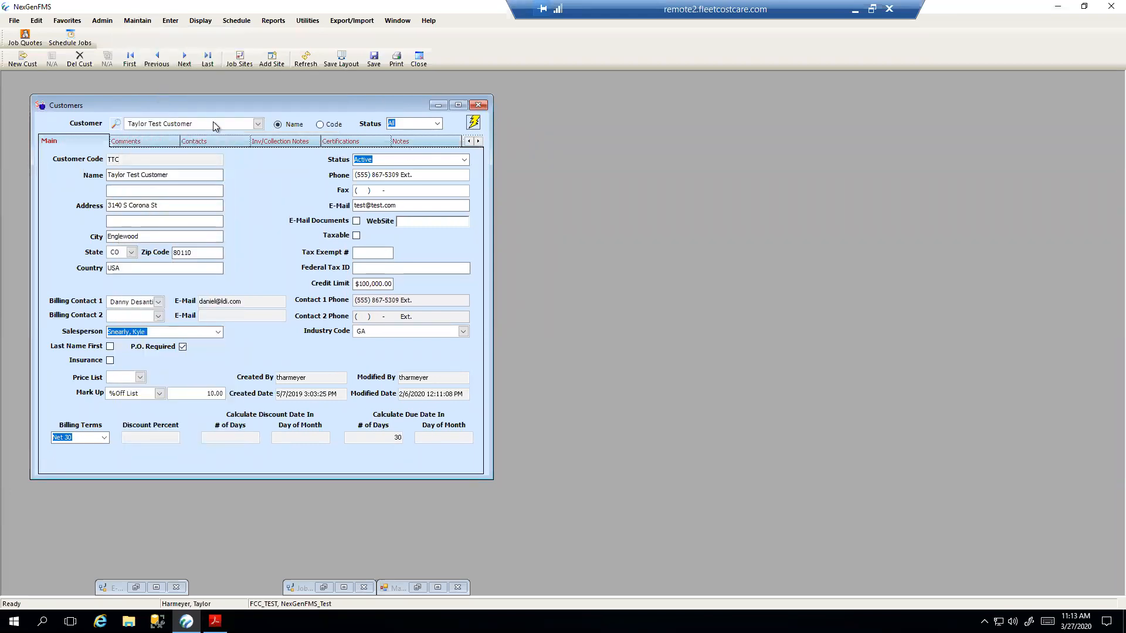
# Open the pop-up message notes of the test customer's record.
pyautogui.click(124, 177)
pyautogui.click(408, 139)
pyautogui.moveTo(334, 107)
pyautogui.mouseDown()
pyautogui.moveTo(363, 102)
pyautogui.moveTo(340, 99)
pyautogui.mouseUp()
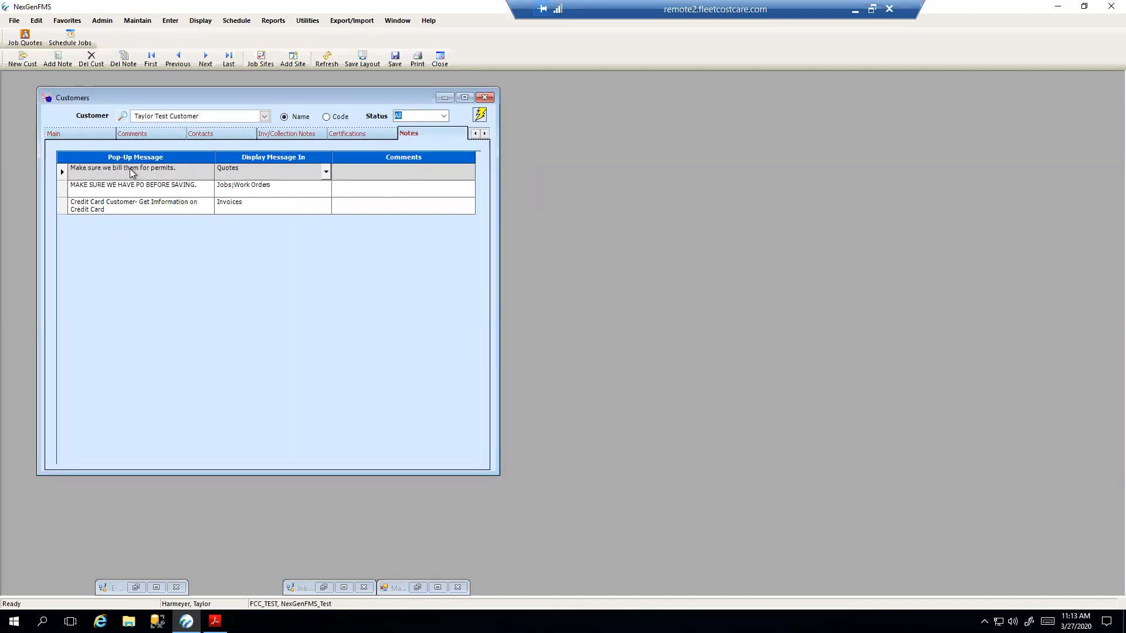
# Try setting the permit-billing message to display in All, and switch it back to Quotes.
pyautogui.click(326, 172)
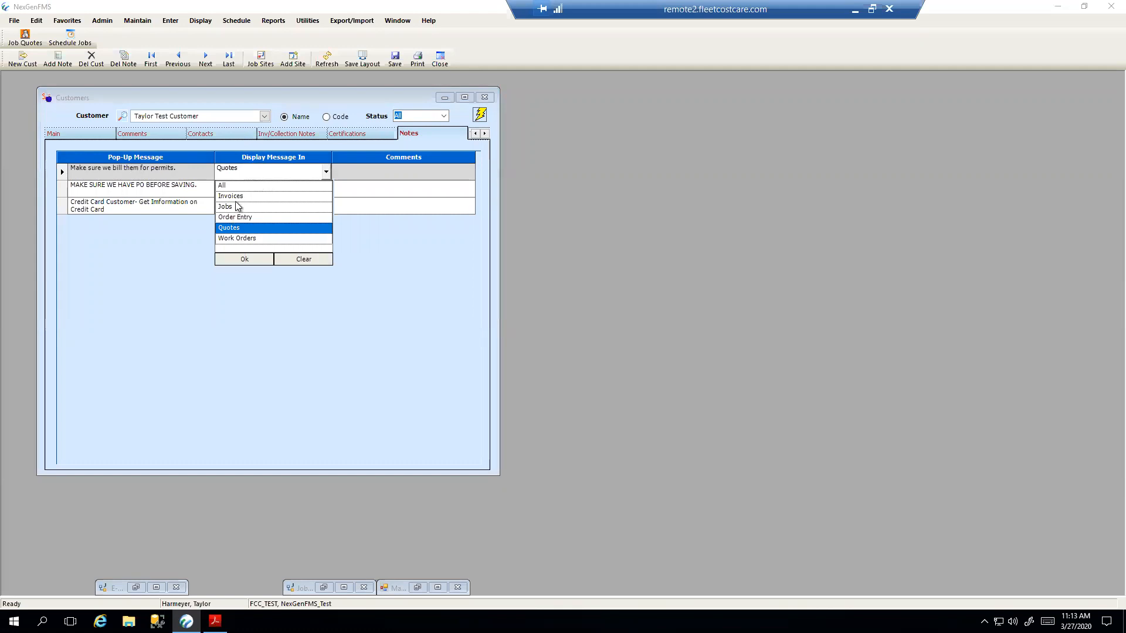
pyautogui.click(244, 187)
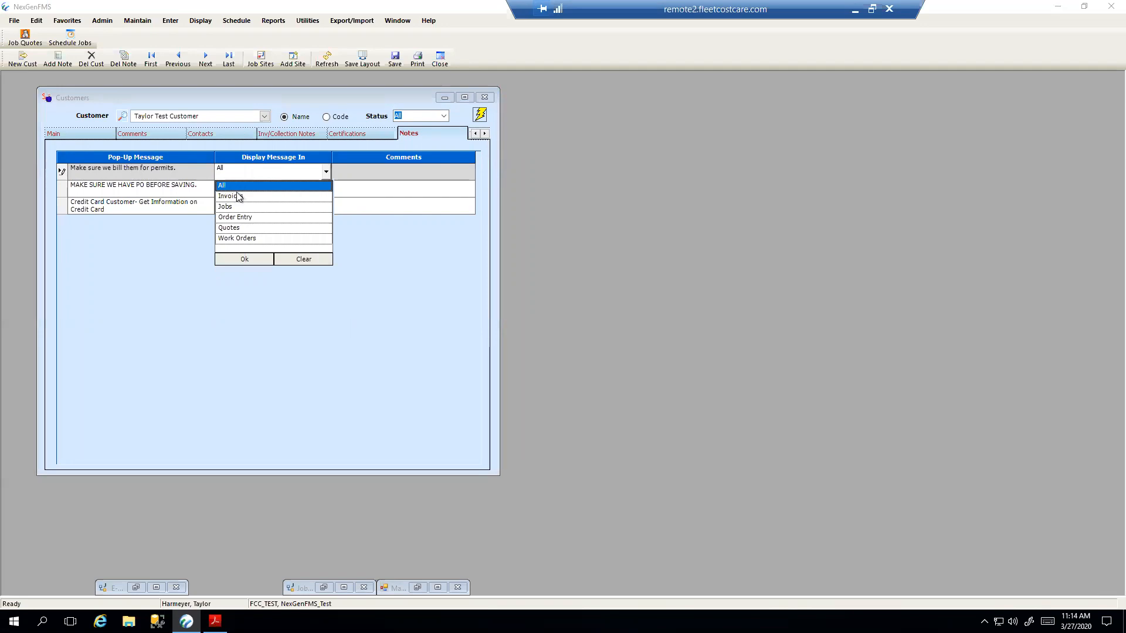
pyautogui.click(242, 229)
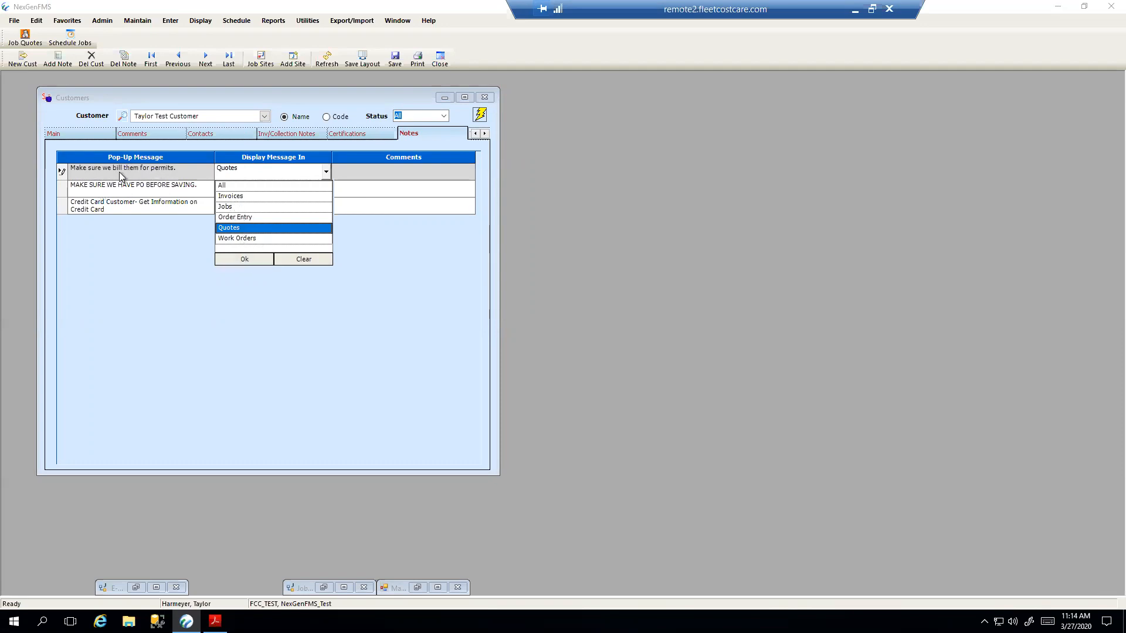
pyautogui.click(175, 276)
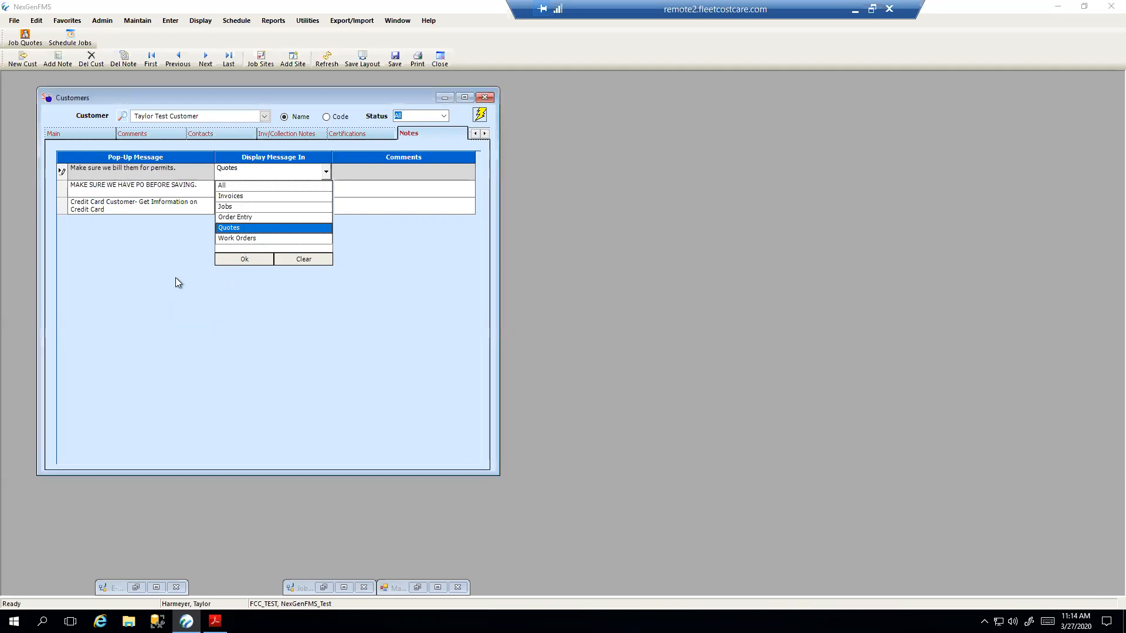
# Add Jobs and Invoices to Quotes as display areas for the permit-billing message, and save the customer record.
pyautogui.click(326, 171)
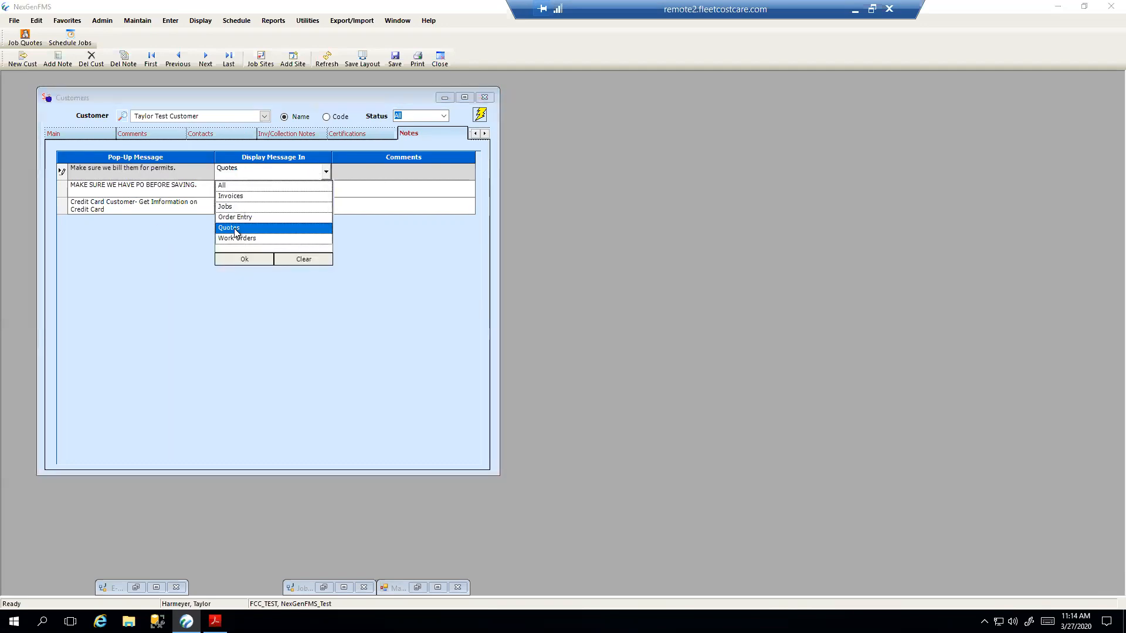
pyautogui.click(233, 209)
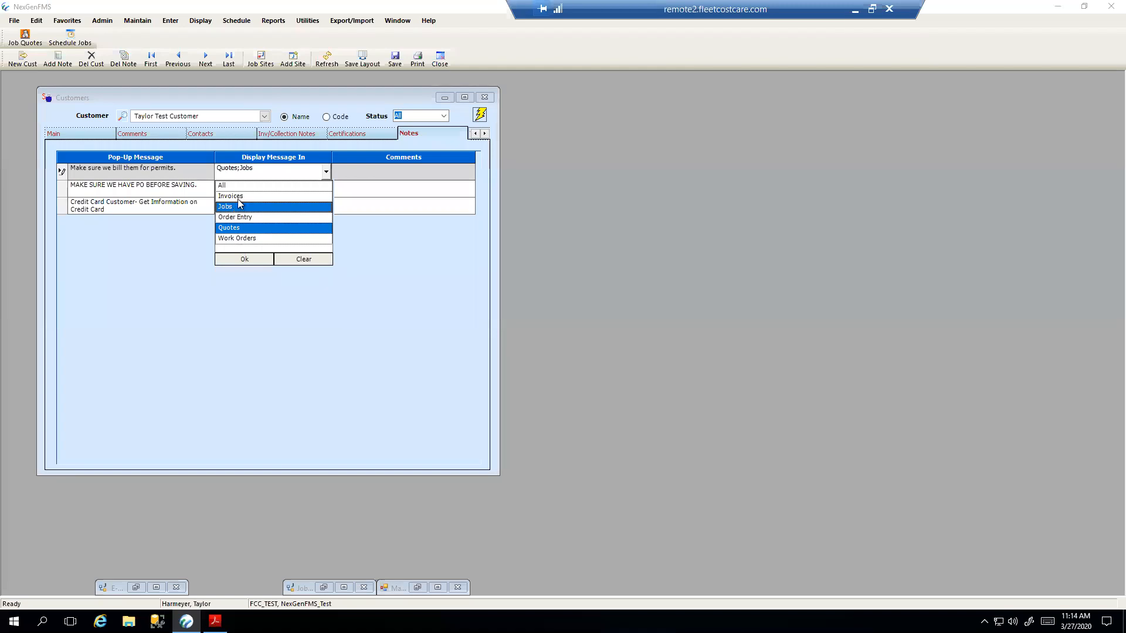
pyautogui.click(237, 197)
pyautogui.click(254, 259)
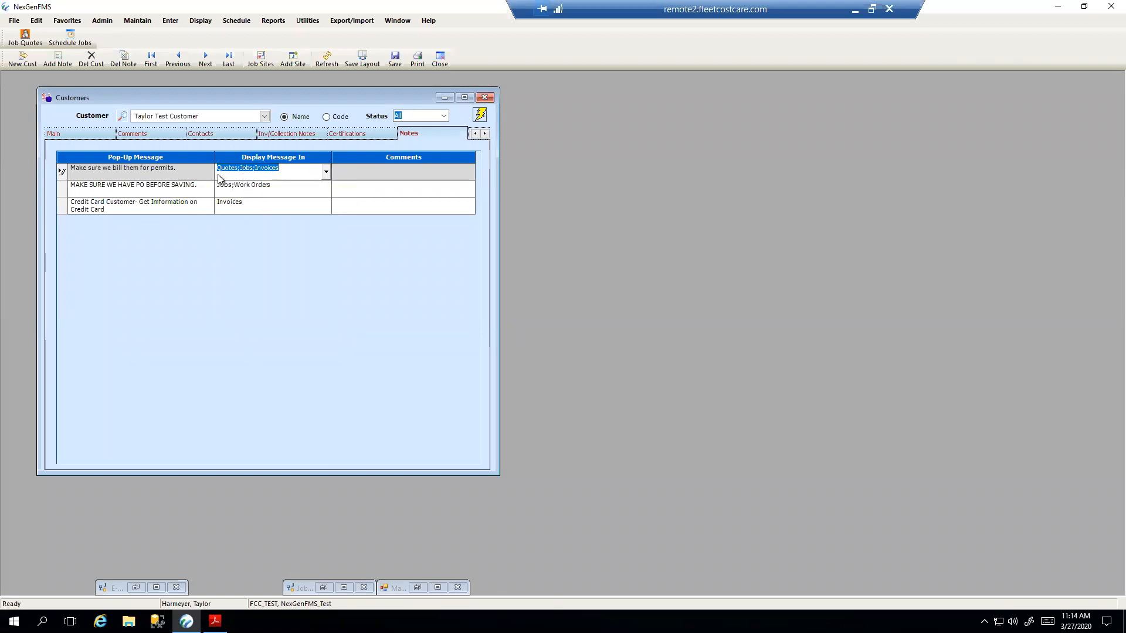
pyautogui.hotkey('ctrl', 's')
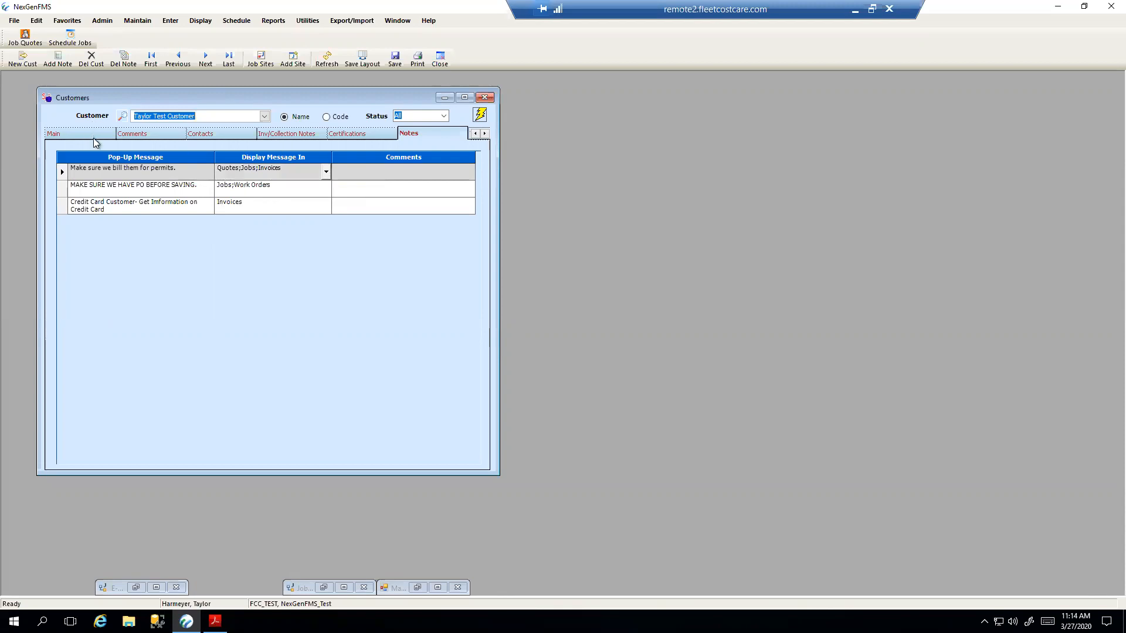
# Open the Schedule Jobs window beside the Customers window and load job 200024.
pyautogui.click(245, 22)
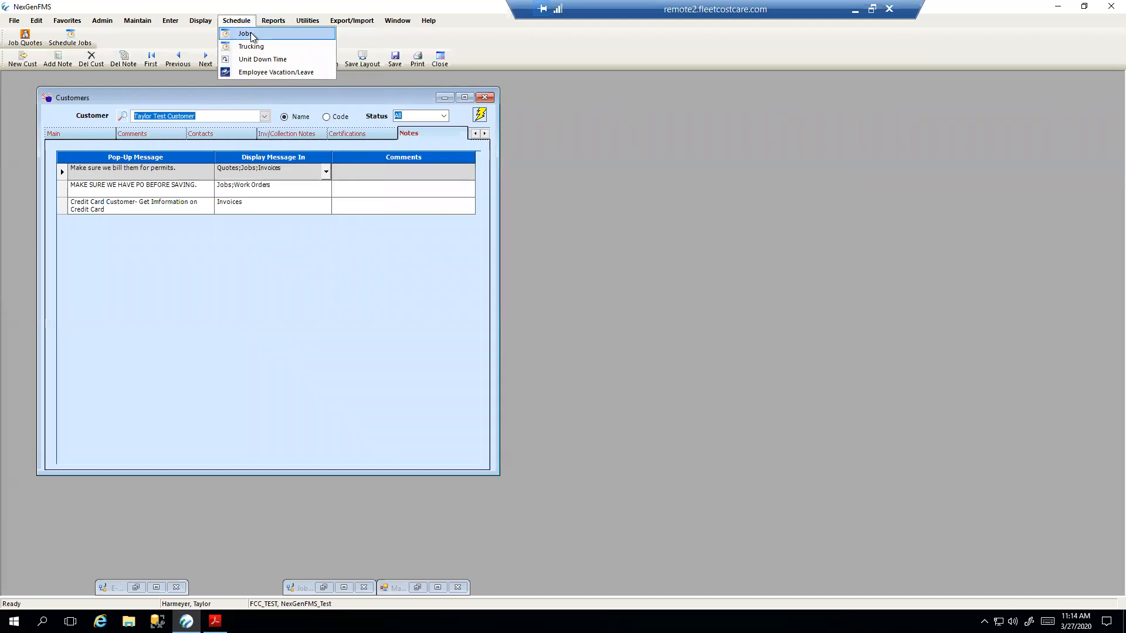
pyautogui.click(397, 97)
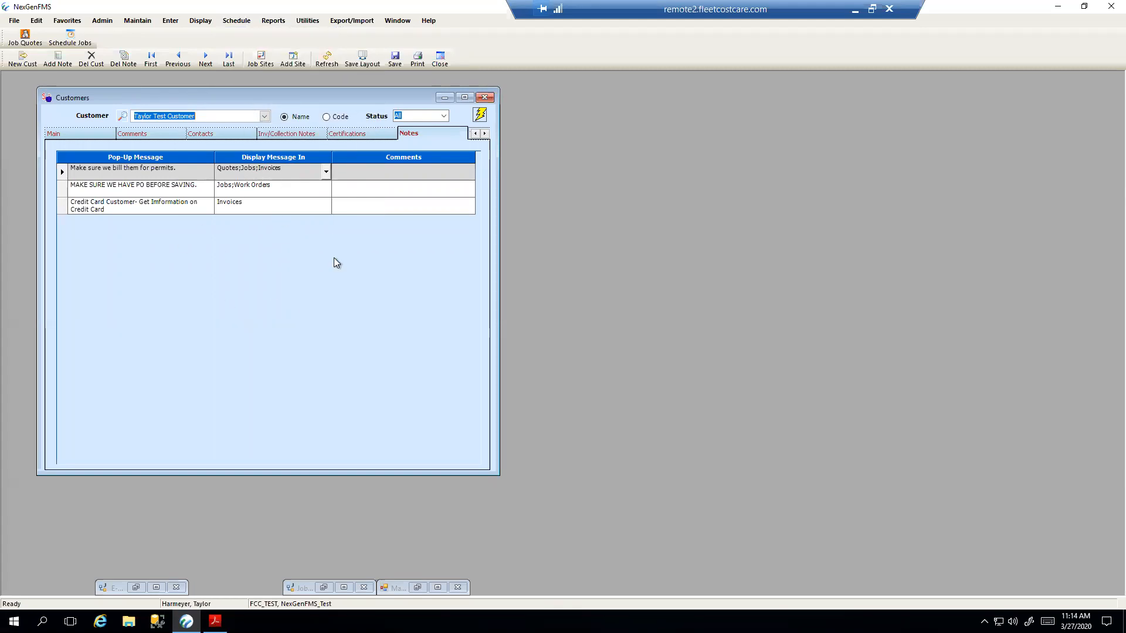
pyautogui.moveTo(288, 89); pyautogui.dragTo(271, 86)
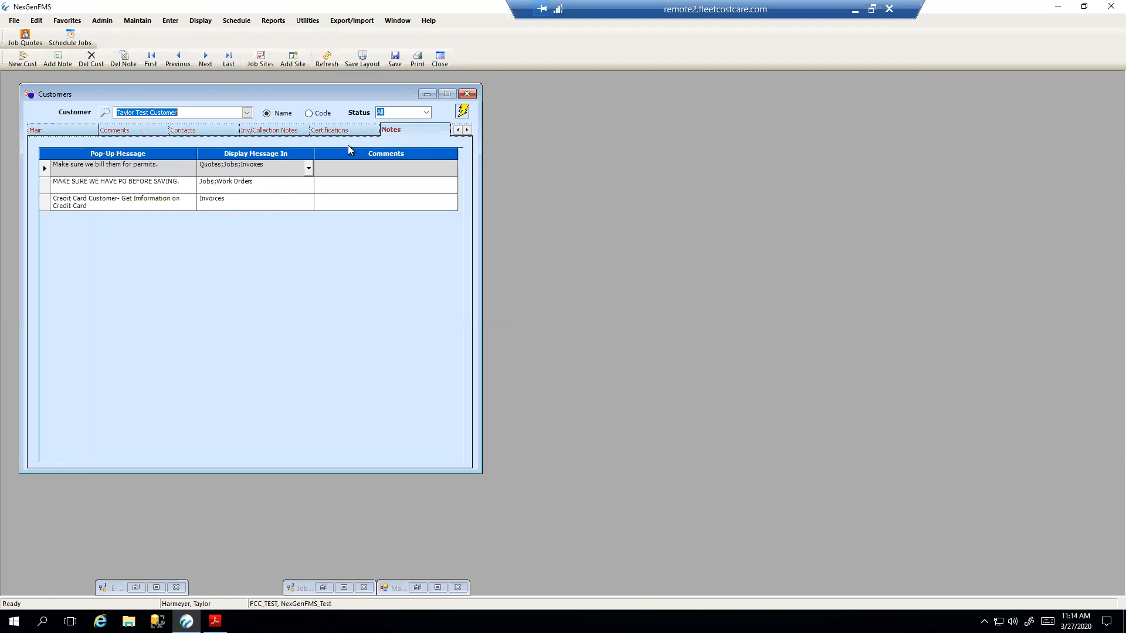
pyautogui.click(236, 20)
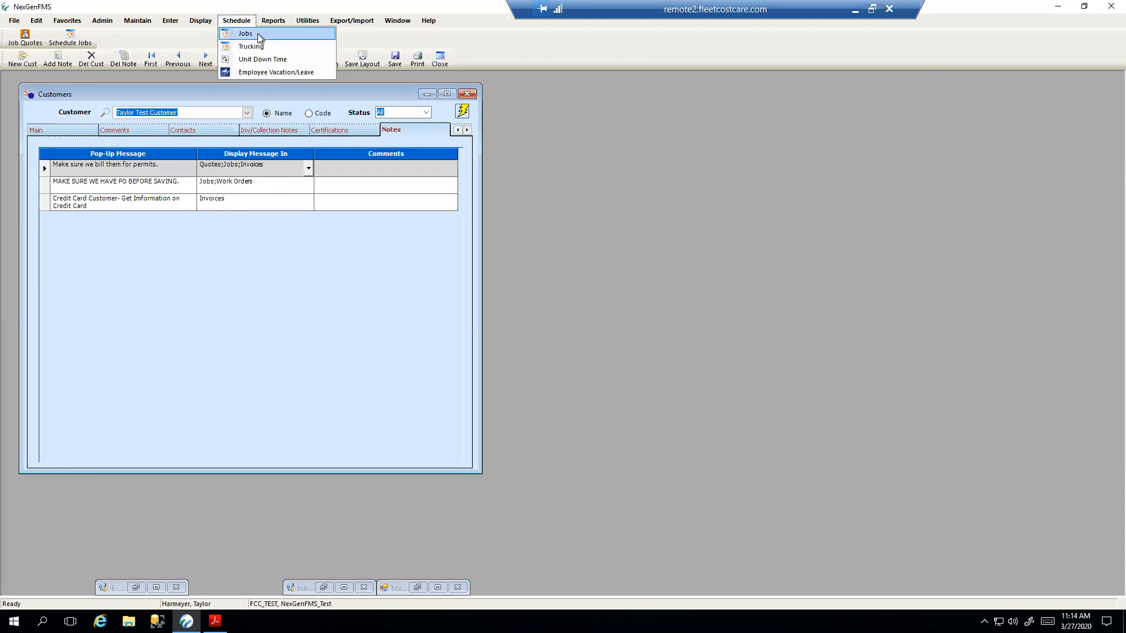
pyautogui.click(236, 21)
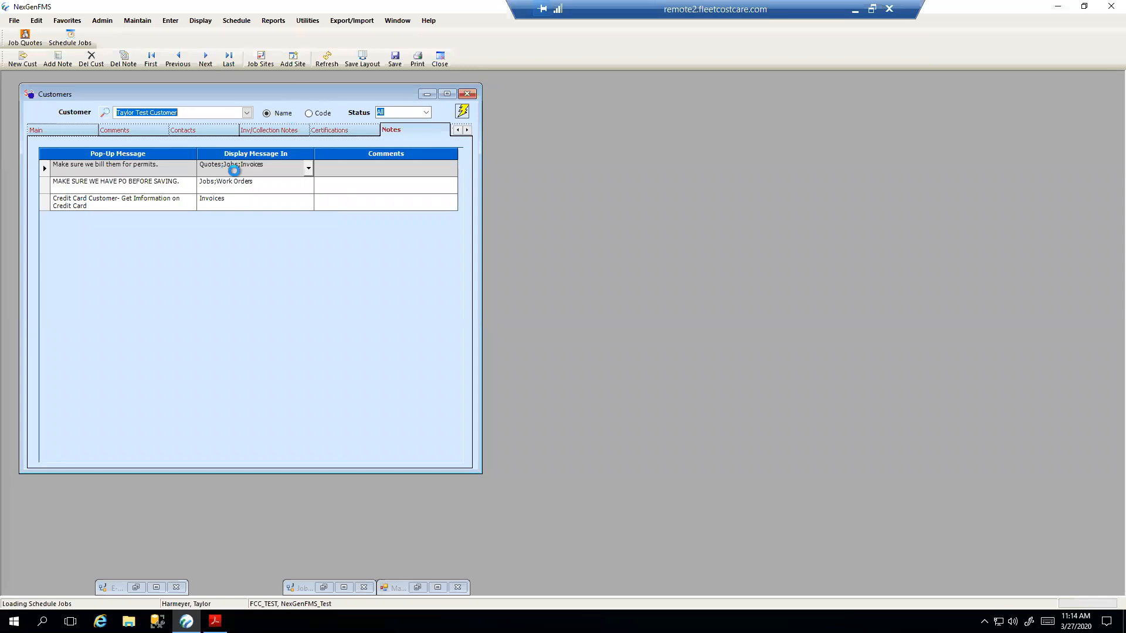
pyautogui.moveTo(252, 106); pyautogui.dragTo(741, 112)
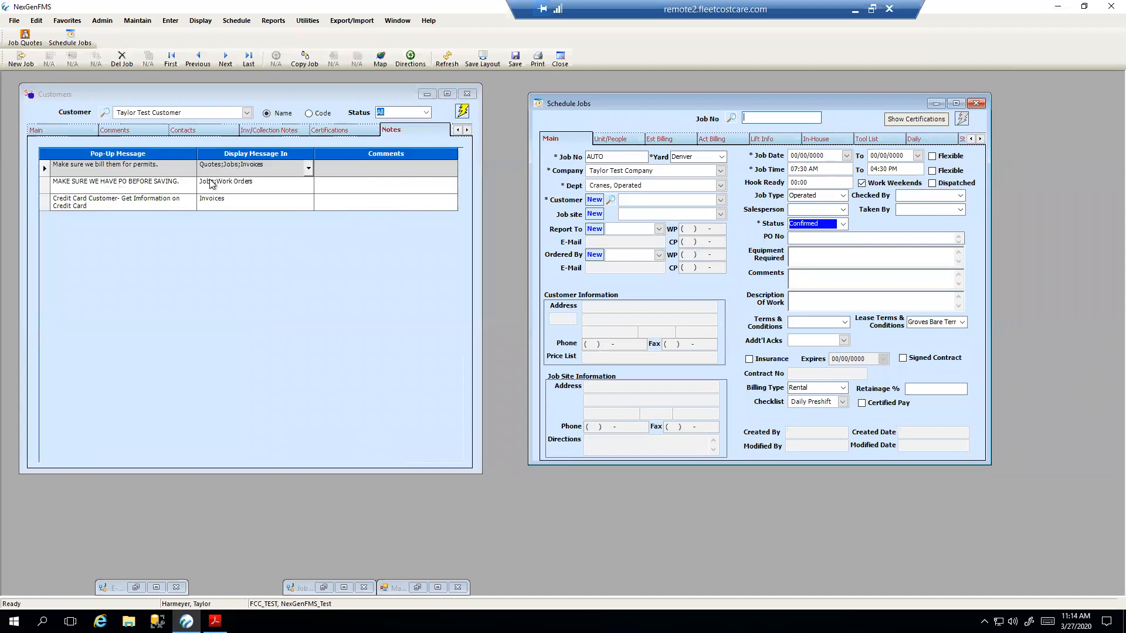
pyautogui.write('200024')
pyautogui.press('Return')
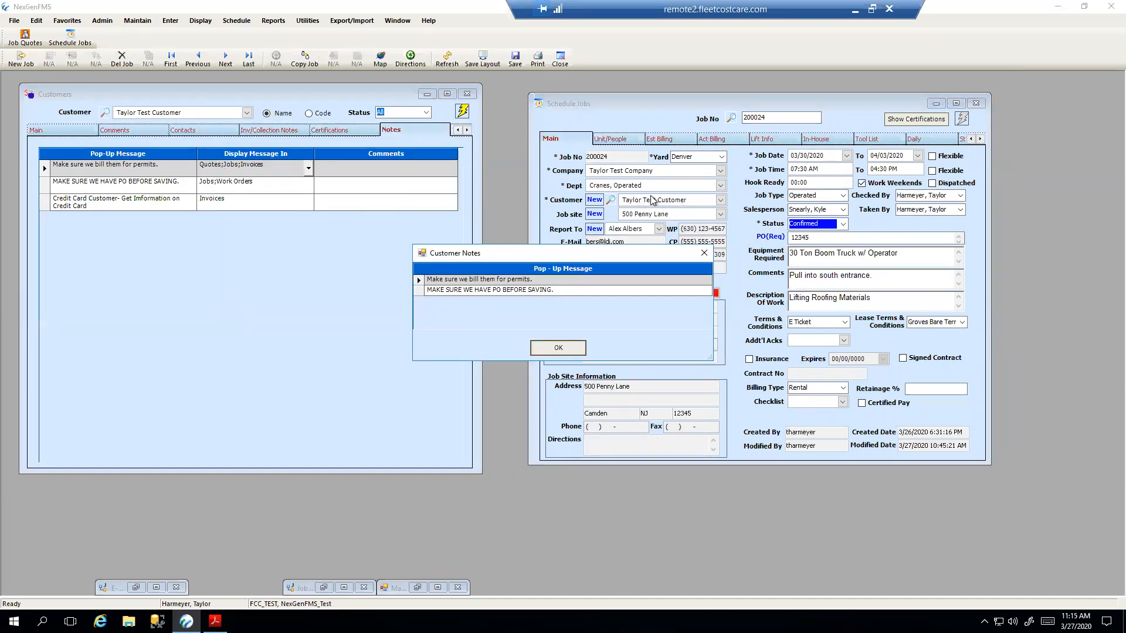
# Compare the two Customer Notes pop-up messages with the customer's notes, dismiss the pop-up, and reposition the job window.
pyautogui.moveTo(632, 253); pyautogui.dragTo(749, 149)
pyautogui.click(537, 186)
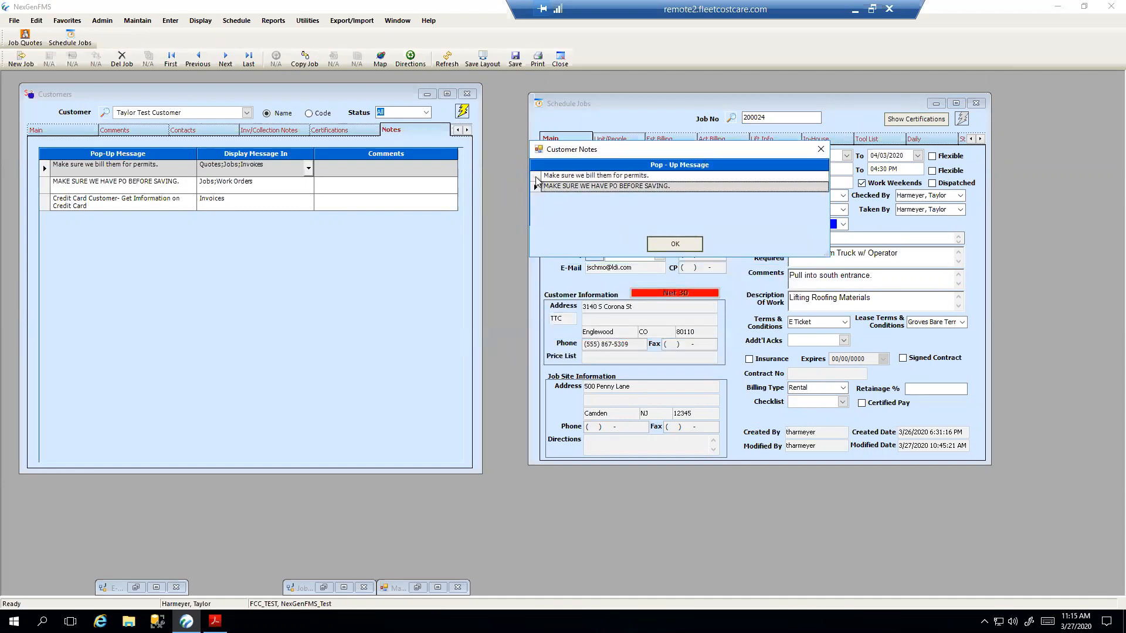
pyautogui.click(538, 177)
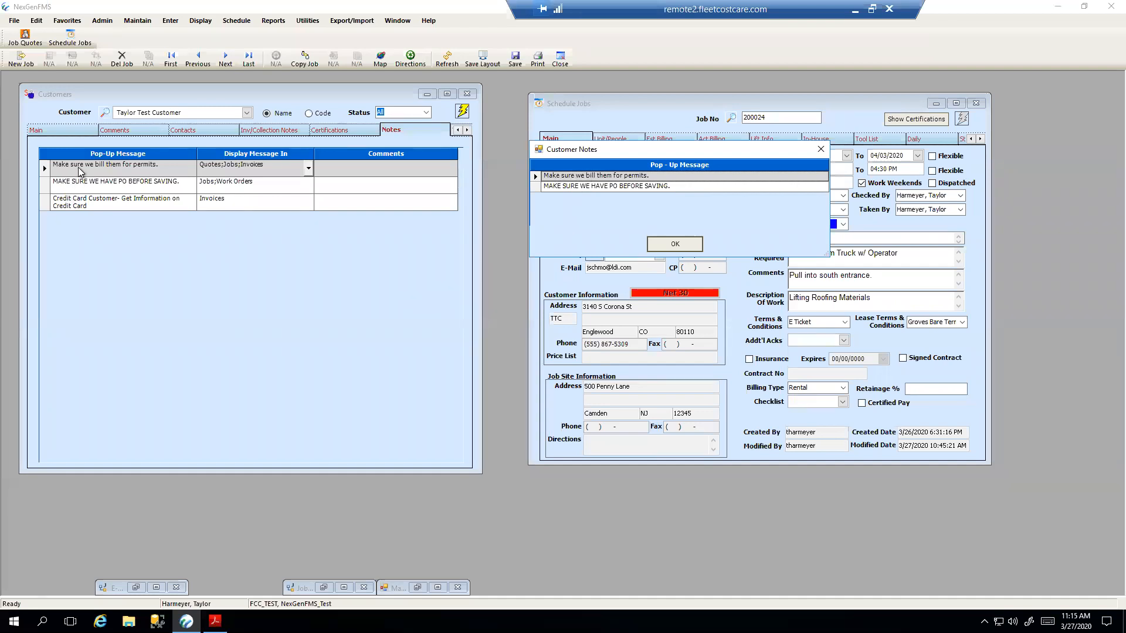
pyautogui.click(589, 188)
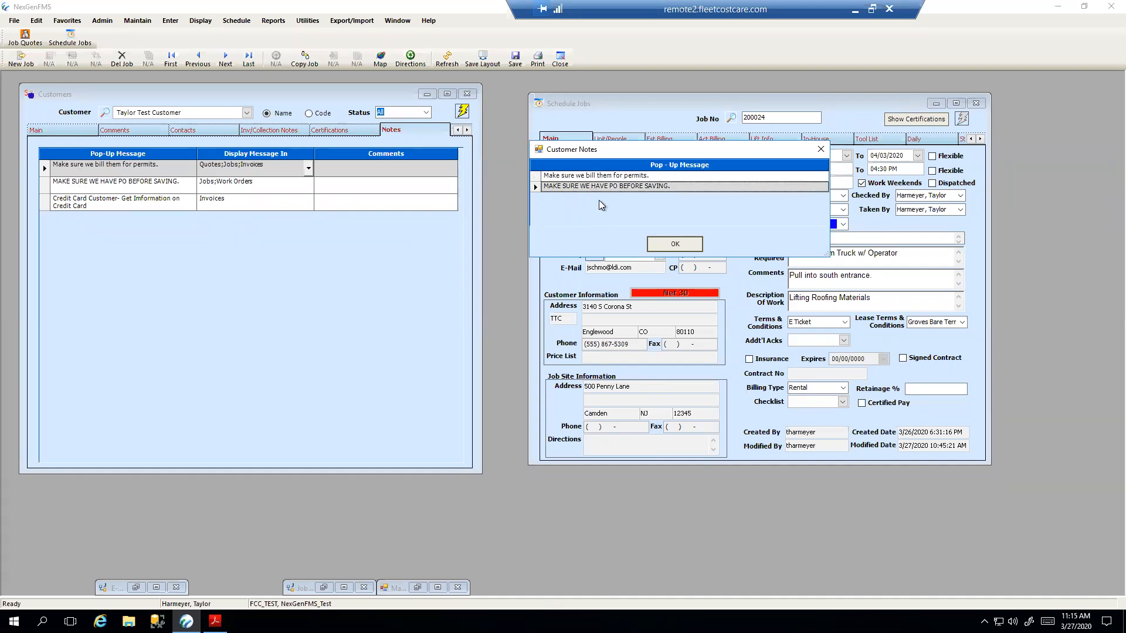
pyautogui.click(694, 245)
pyautogui.moveTo(703, 106); pyautogui.dragTo(694, 97)
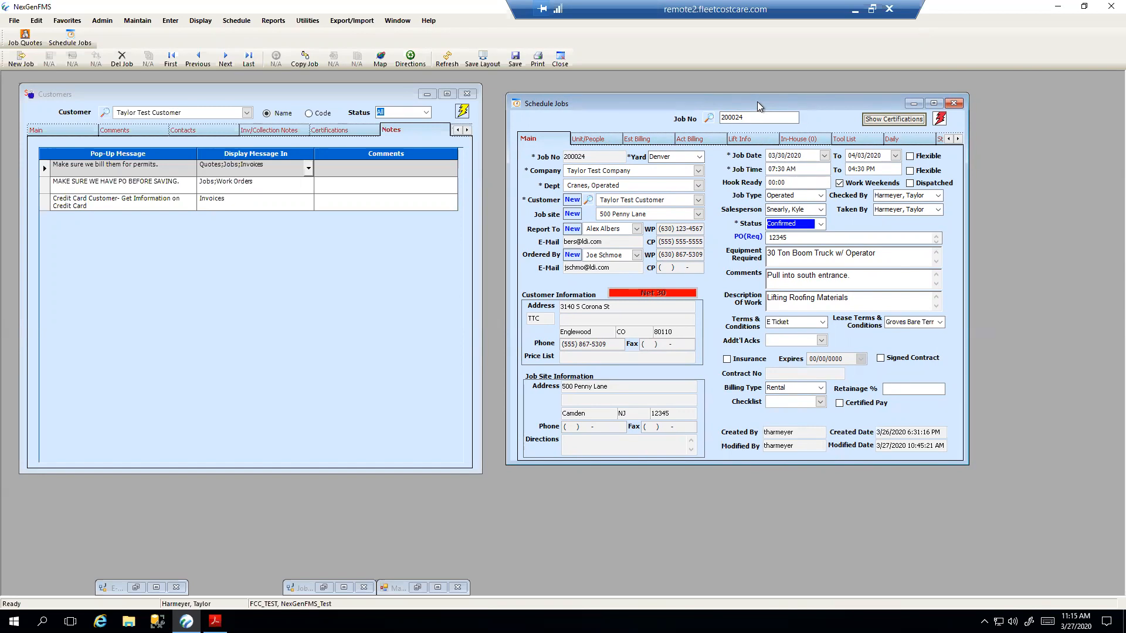
# Show the job's scheduled units and people, and enlarge the Schedule Jobs window.
pyautogui.click(246, 328)
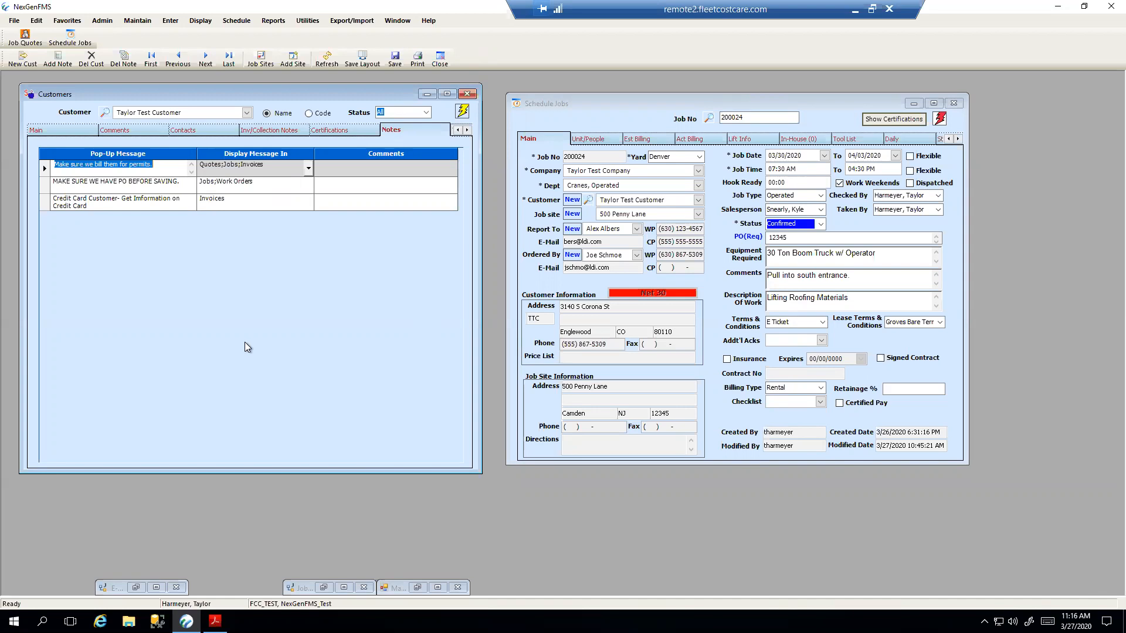
pyautogui.click(592, 138)
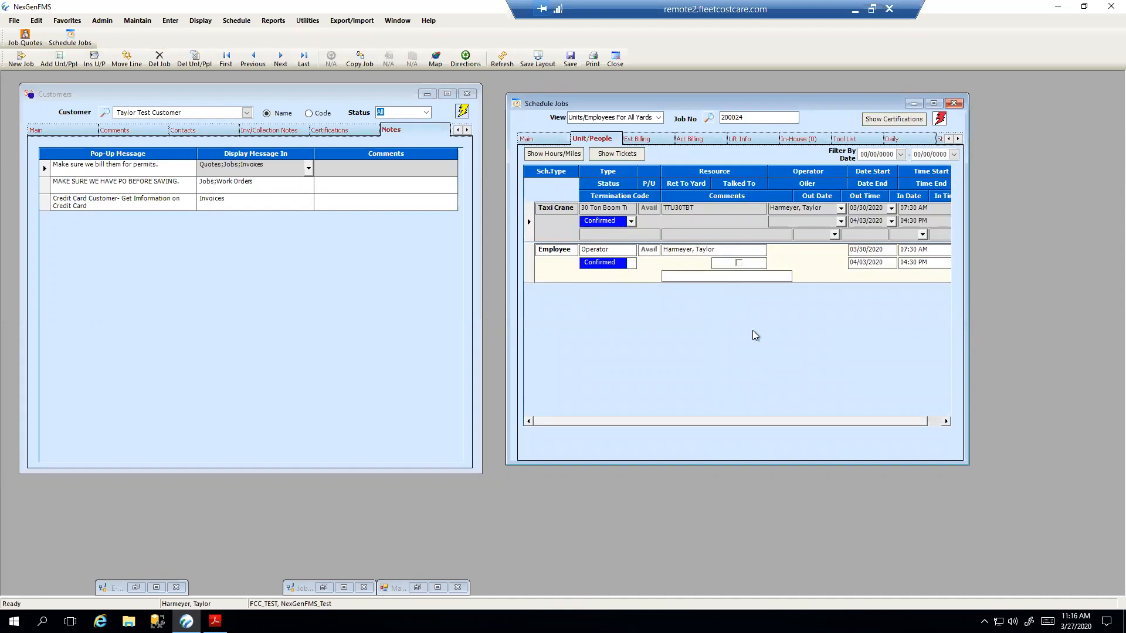
pyautogui.moveTo(967, 464); pyautogui.dragTo(999, 521)
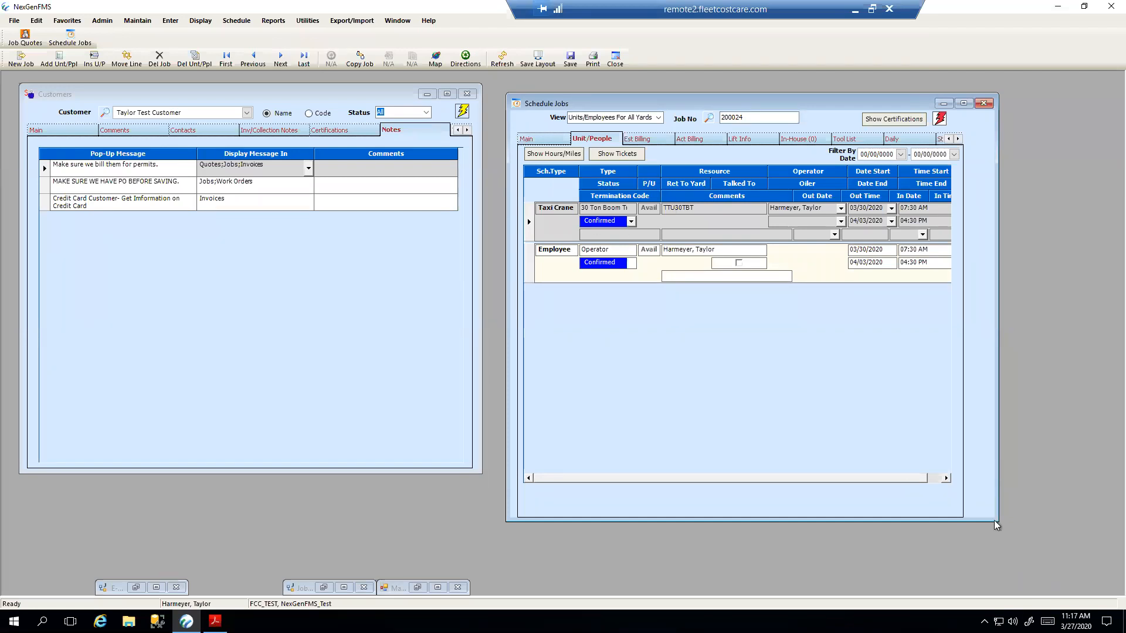
pyautogui.moveTo(997, 413); pyautogui.dragTo(1040, 412)
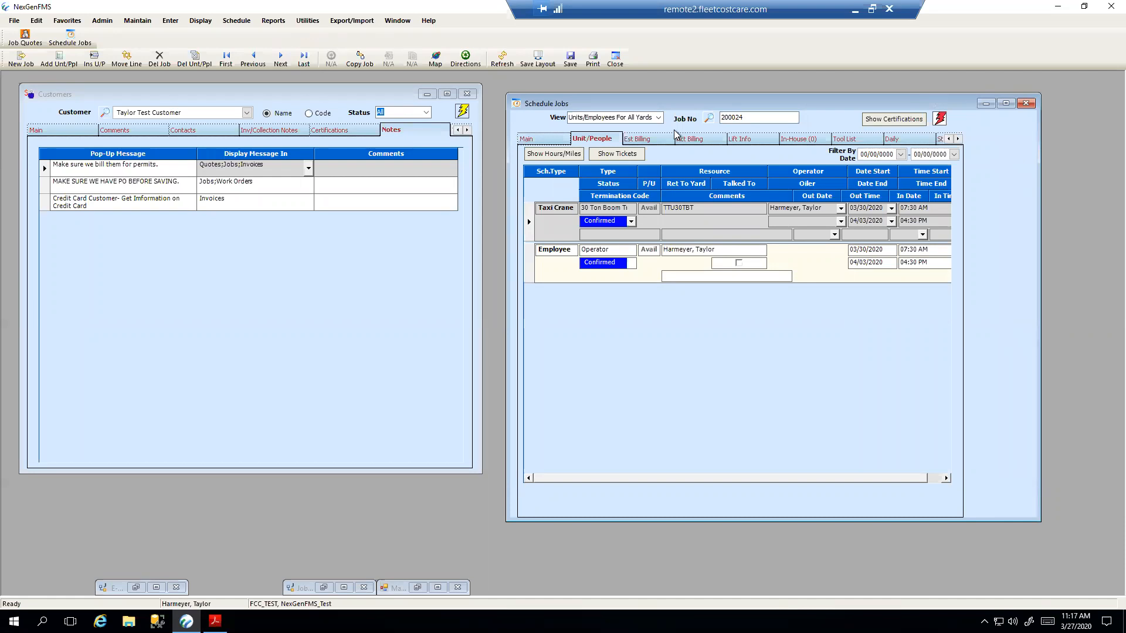
pyautogui.click(793, 369)
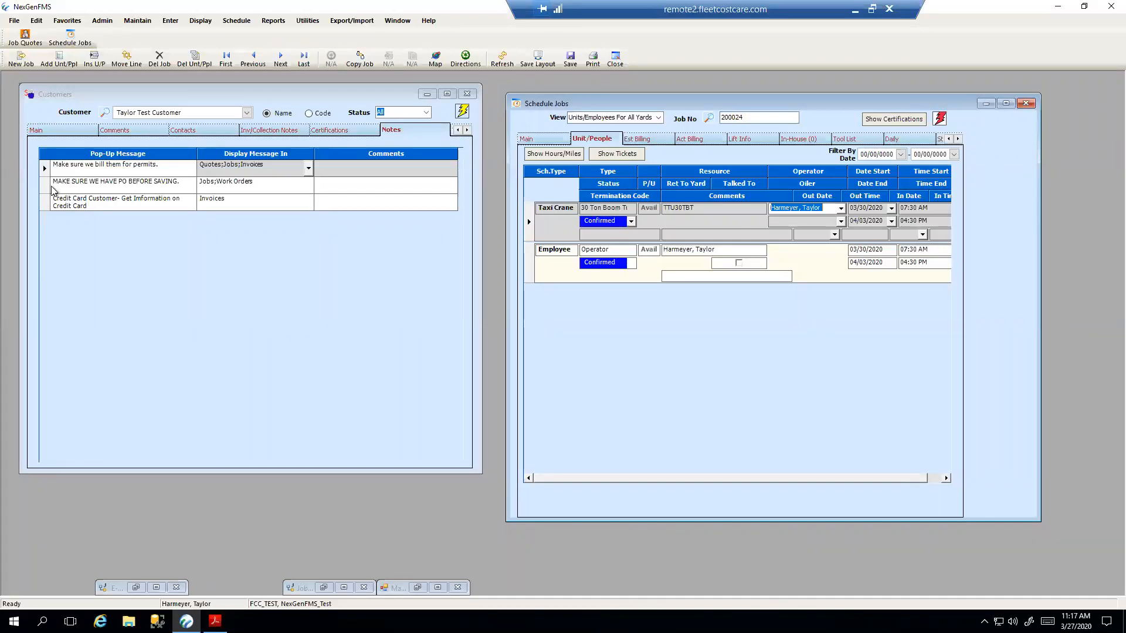
# Return the job to its main details, close the Customers window, and move the job window into the freed space.
pyautogui.click(46, 192)
pyautogui.click(46, 173)
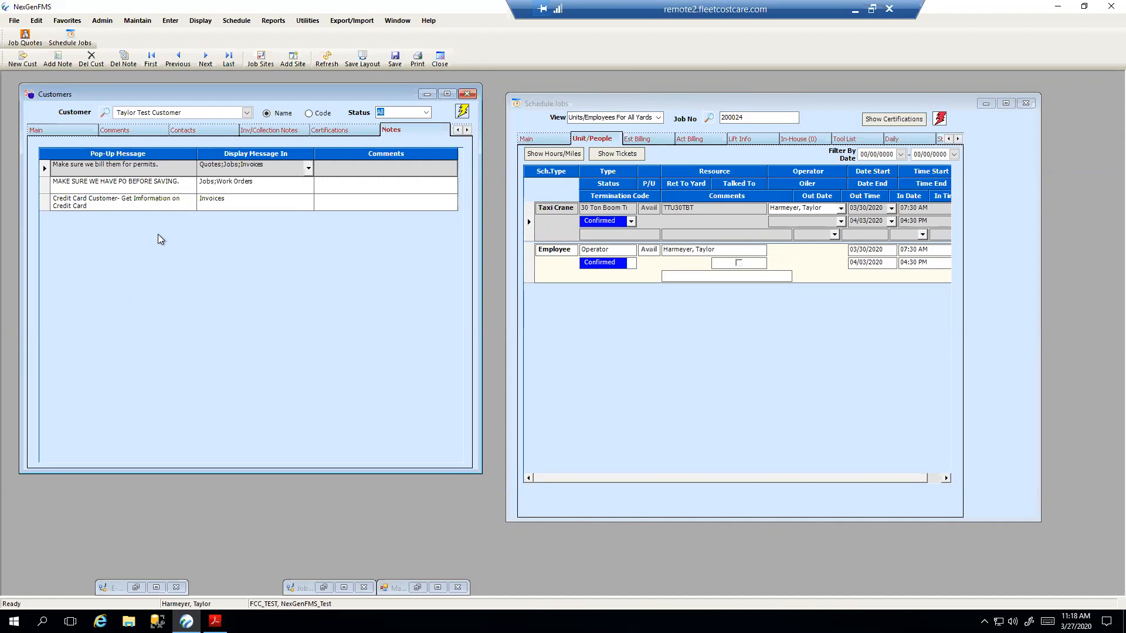
pyautogui.click(531, 139)
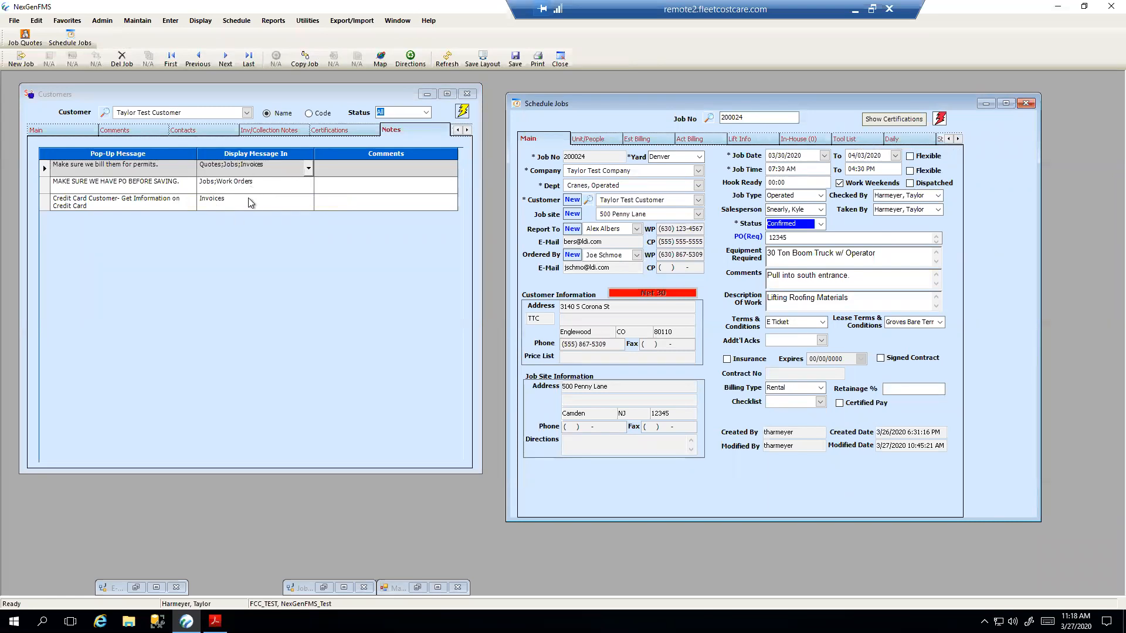
pyautogui.click(469, 94)
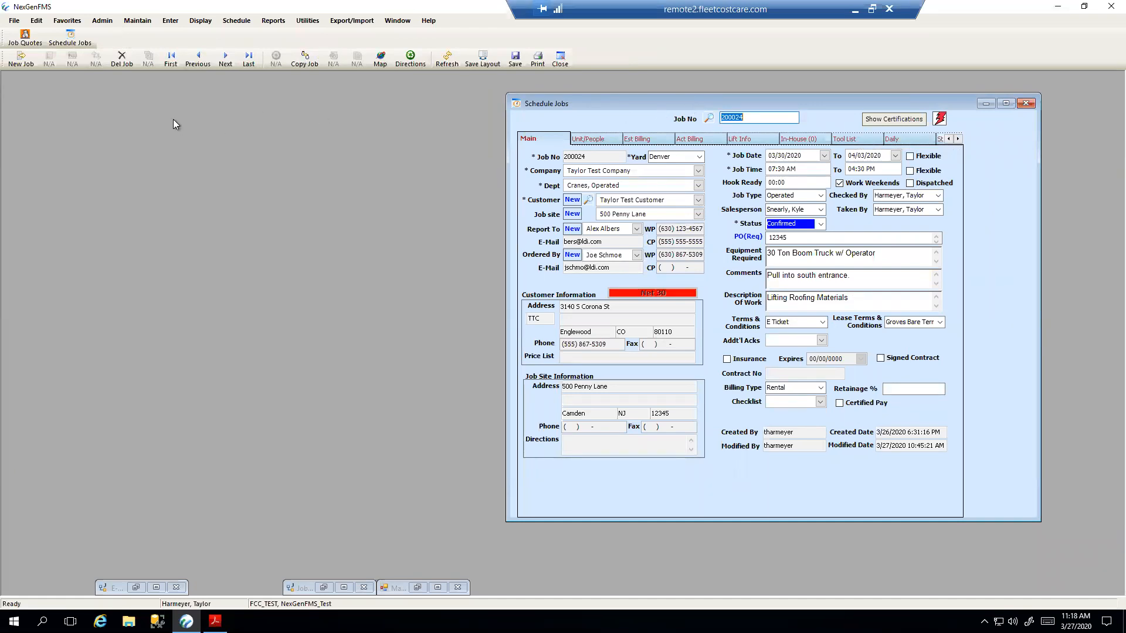
pyautogui.moveTo(599, 104); pyautogui.dragTo(188, 105)
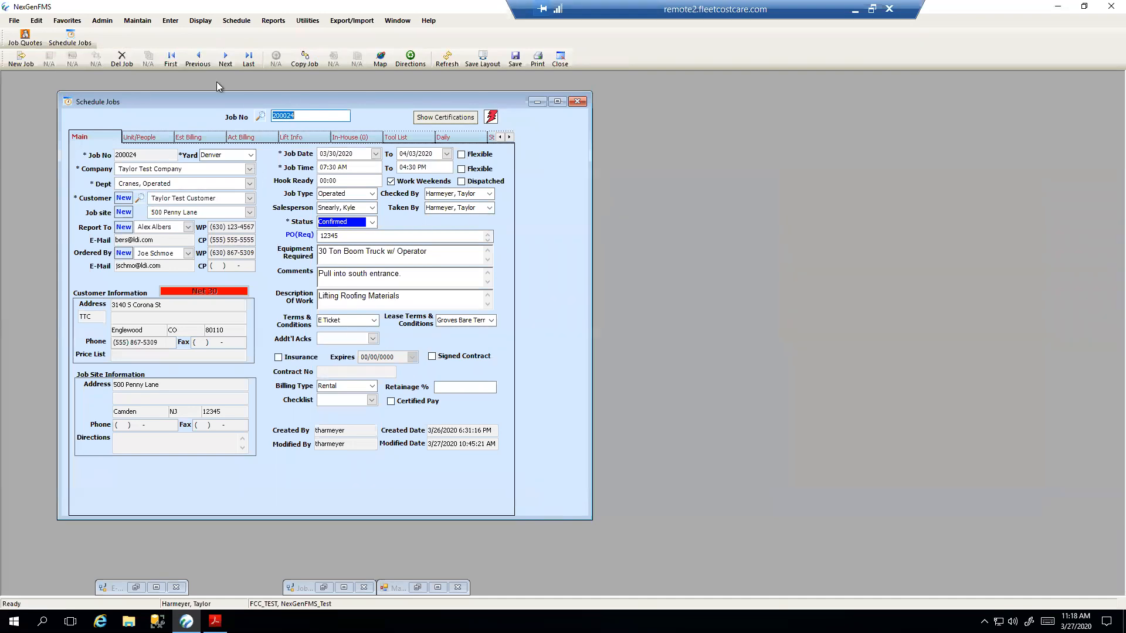
# Show the job's units and people, and display the tickets for the scheduled Operator employee line.
pyautogui.click(160, 140)
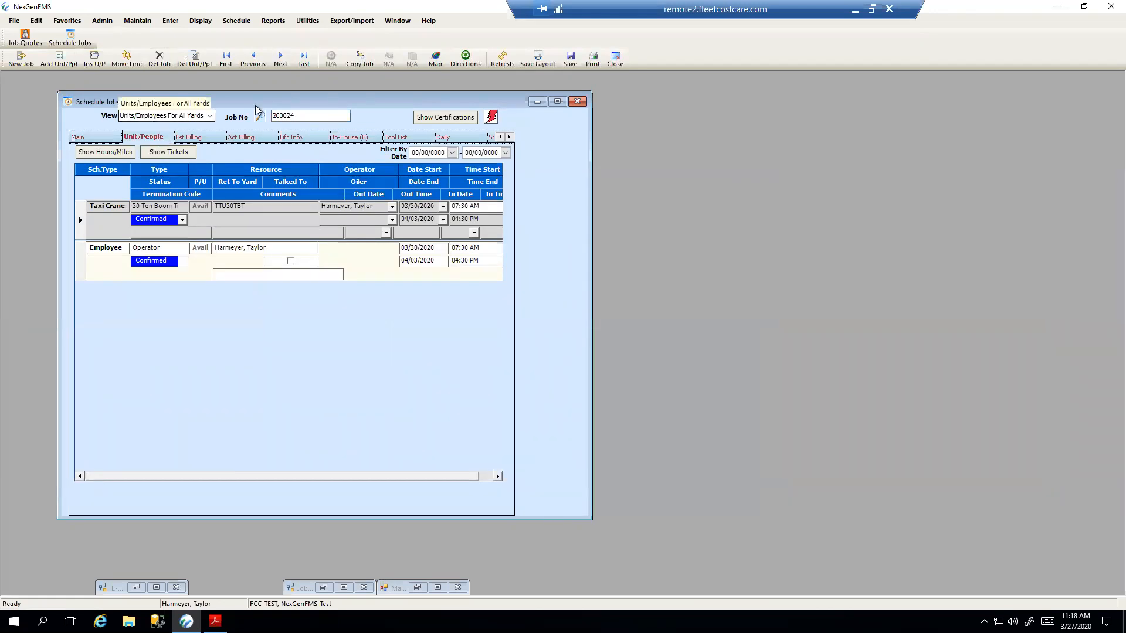
pyautogui.moveTo(277, 99); pyautogui.dragTo(253, 95)
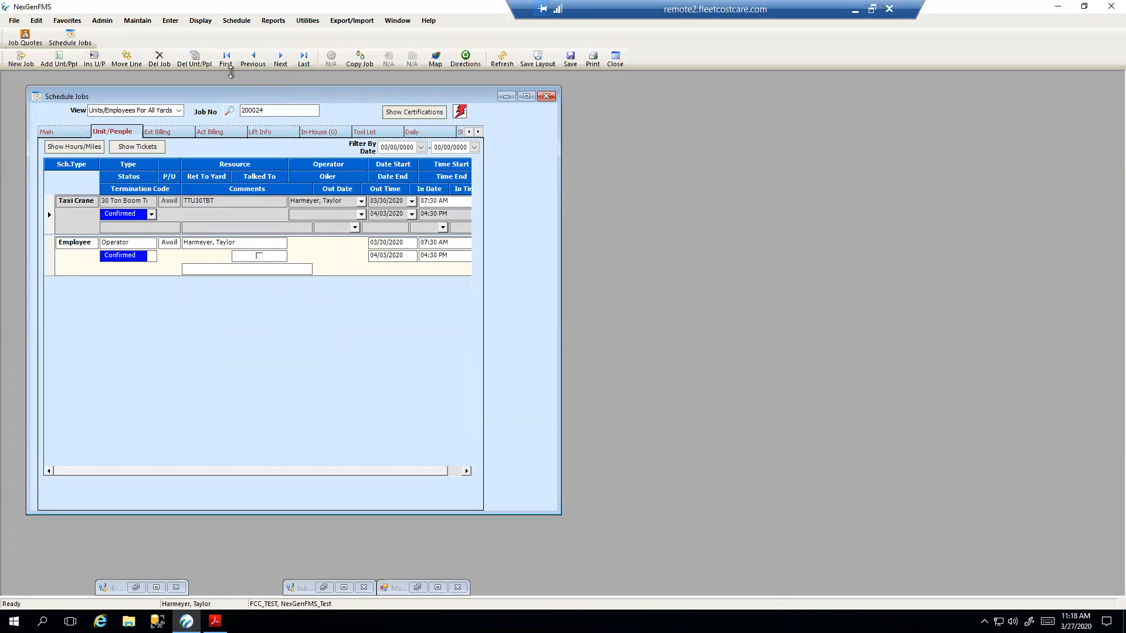
pyautogui.click(51, 255)
pyautogui.click(151, 147)
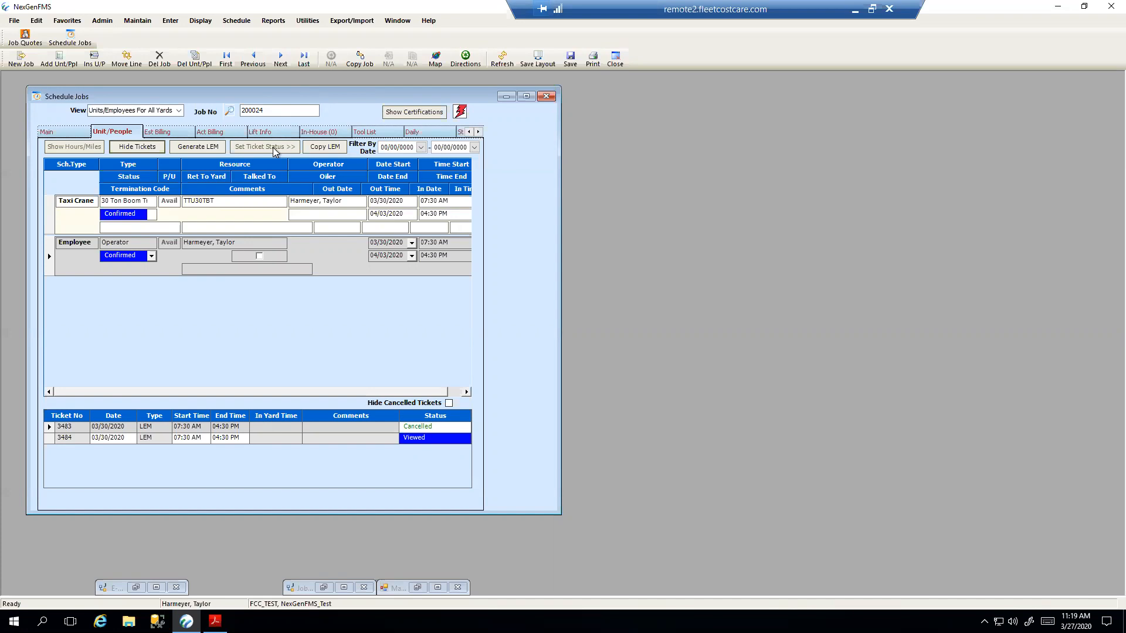
pyautogui.moveTo(326, 95); pyautogui.dragTo(381, 100)
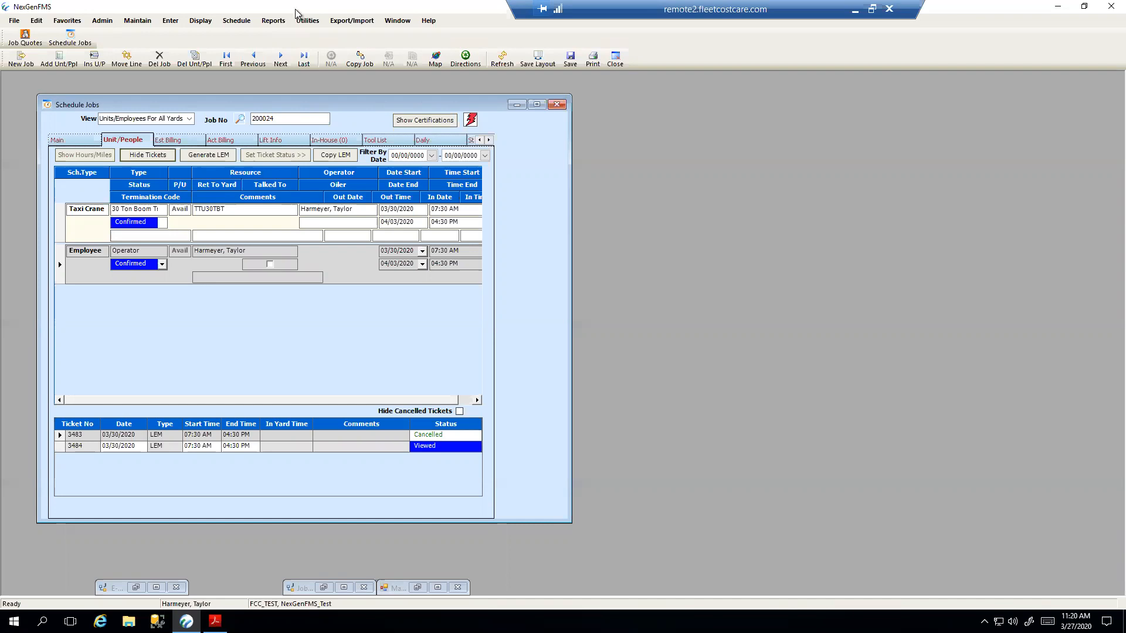
pyautogui.click(136, 317)
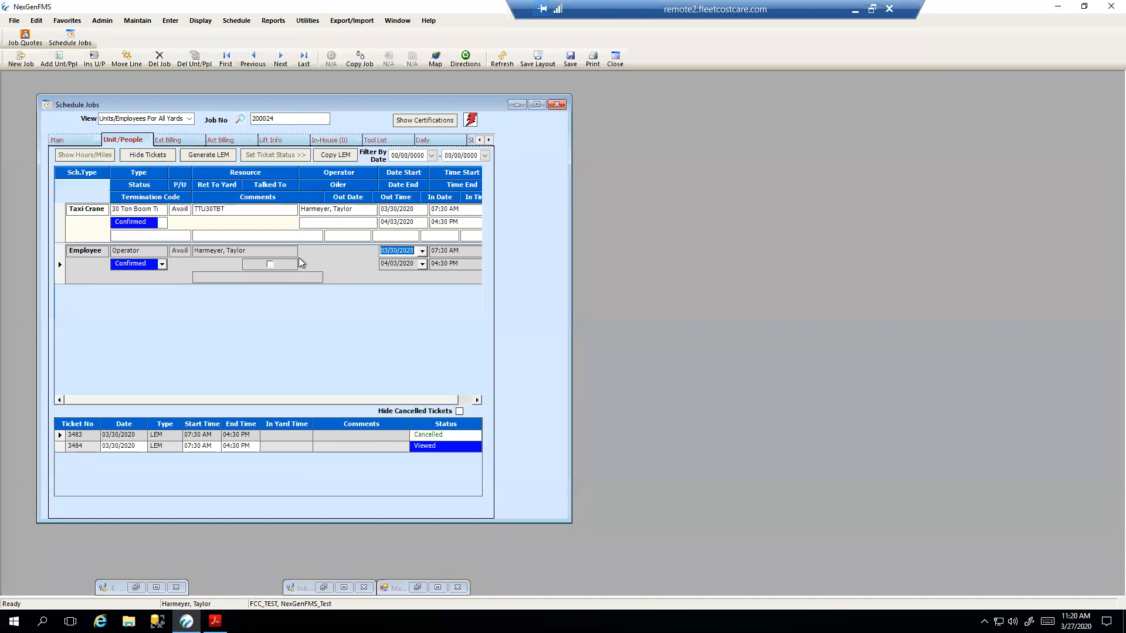
pyautogui.click(60, 258)
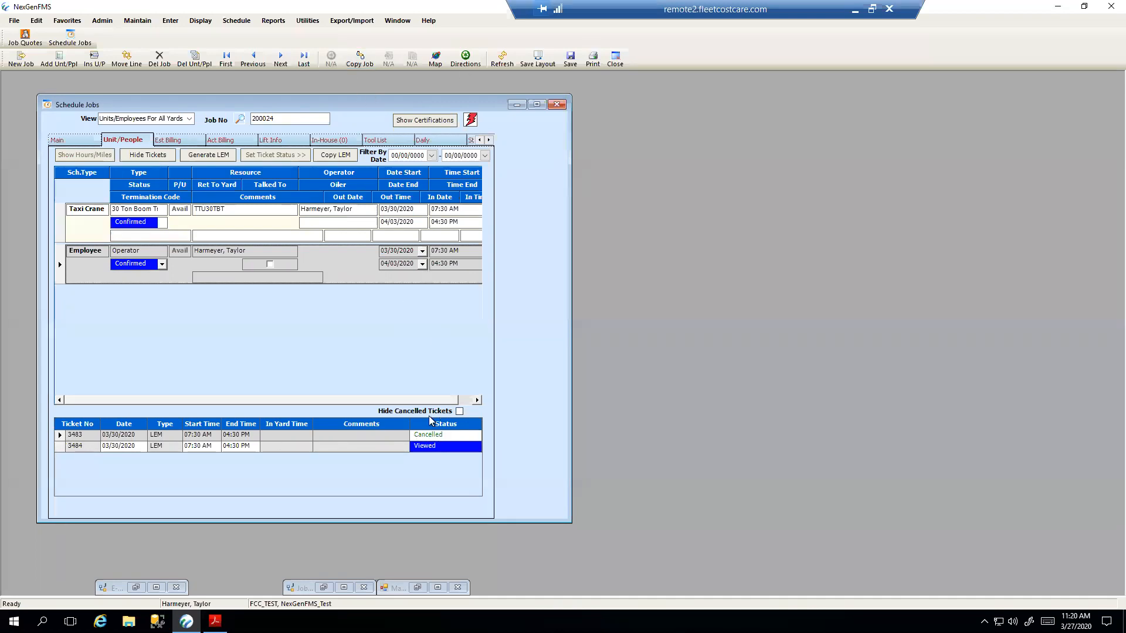
# Hide the cancelled tickets in the Operator employee's ticket list, and show them again.
pyautogui.click(430, 436)
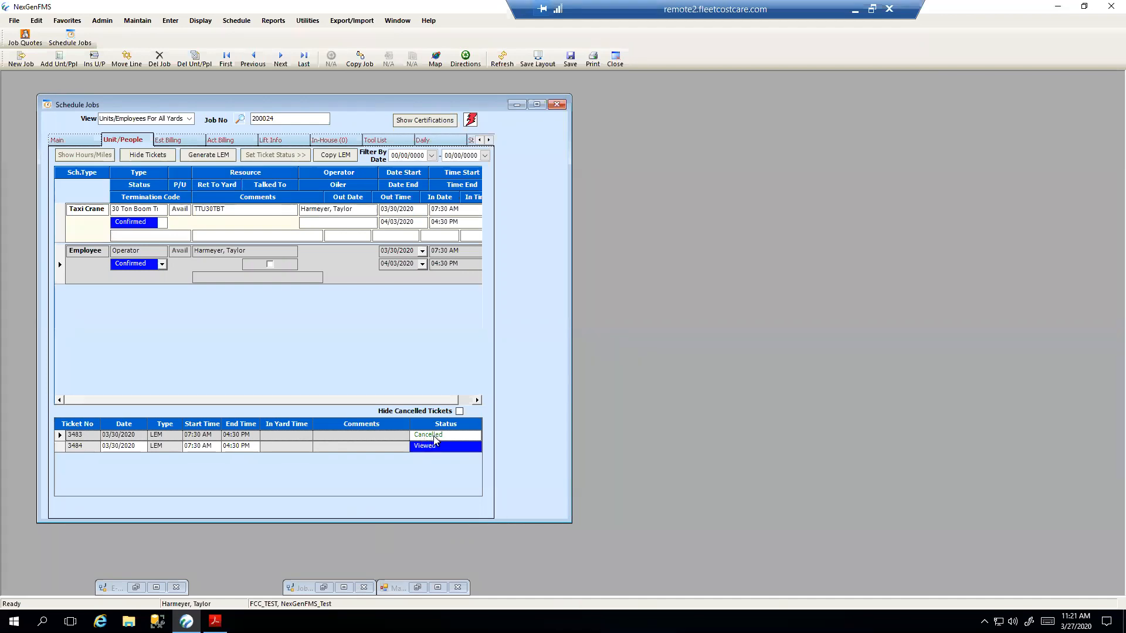
pyautogui.click(459, 411)
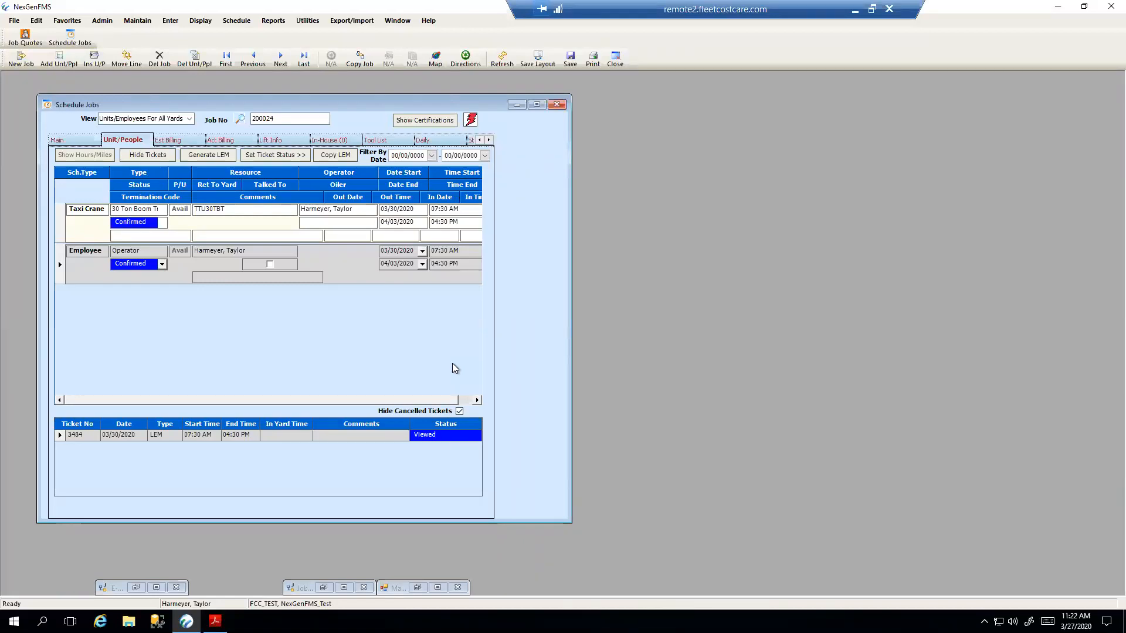
pyautogui.click(459, 411)
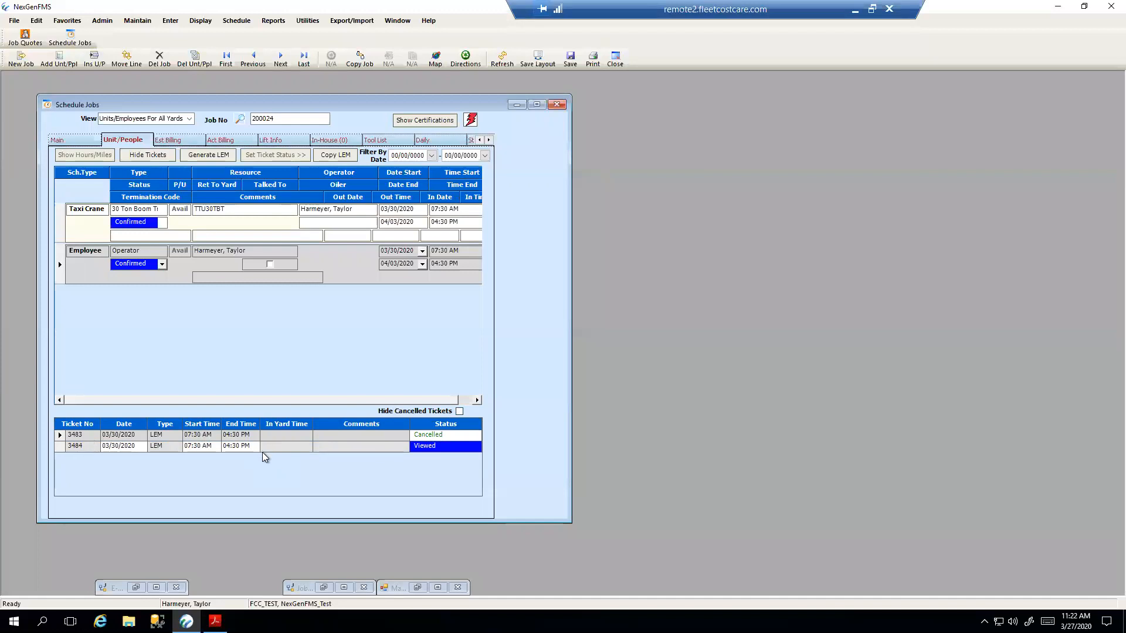
pyautogui.press('Tab')
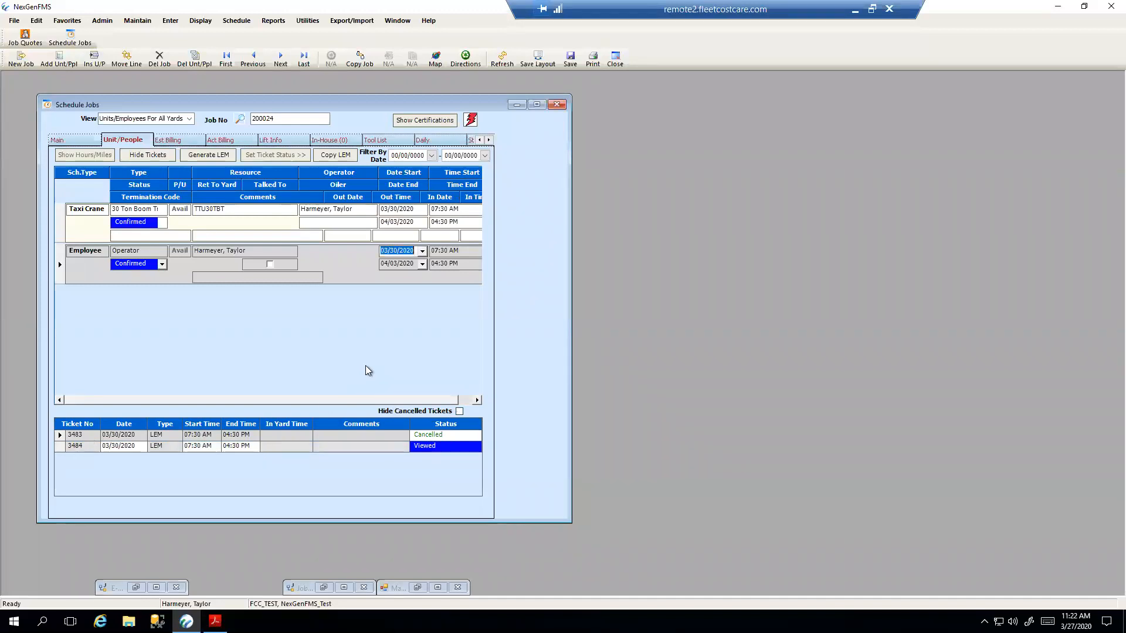
# Select the Viewed ticket and look at the status changes available for it without applying one.
pyautogui.click(61, 447)
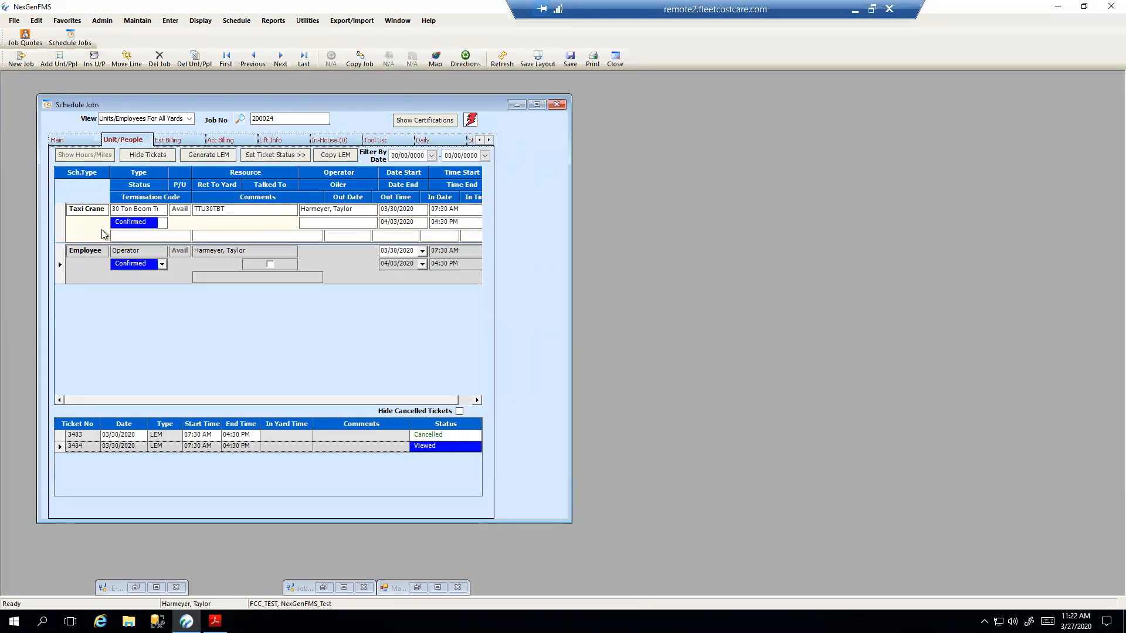
pyautogui.click(276, 160)
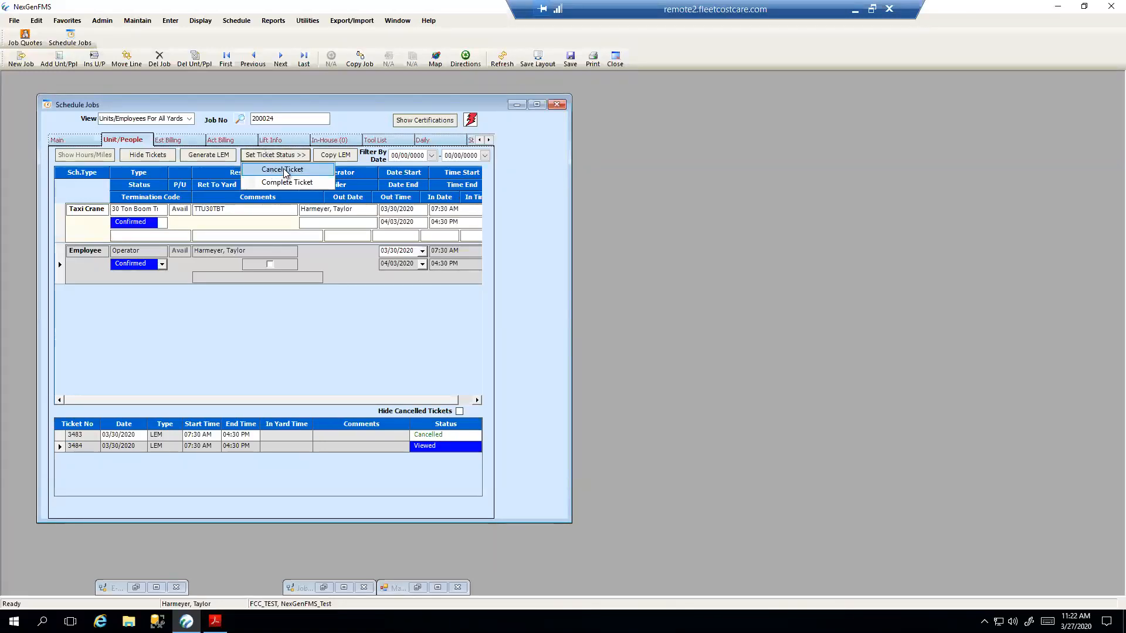
pyautogui.click(18, 449)
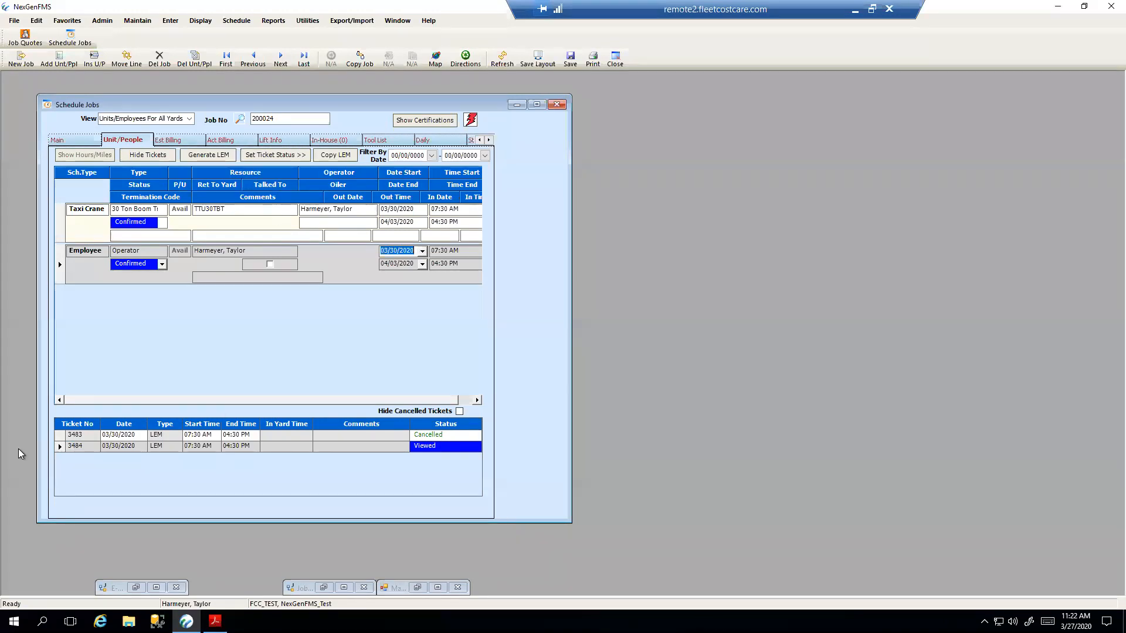
# Compare the Cancelled ticket with the Viewed ticket, and review the Cancel Ticket and Complete Ticket options for the Viewed one.
pyautogui.click(58, 435)
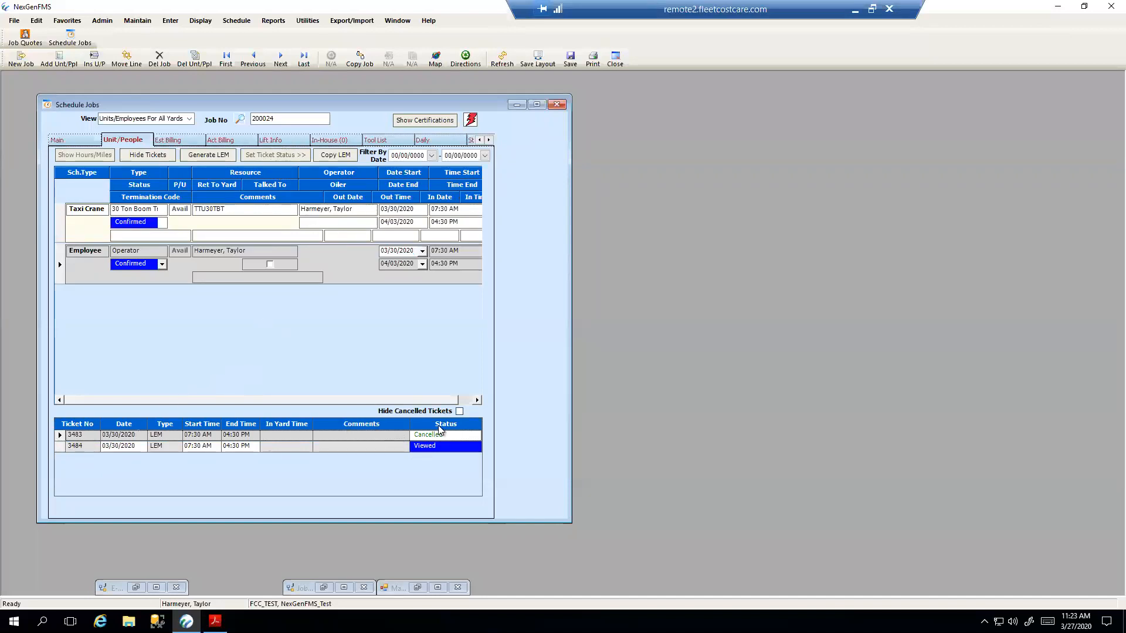
pyautogui.click(59, 447)
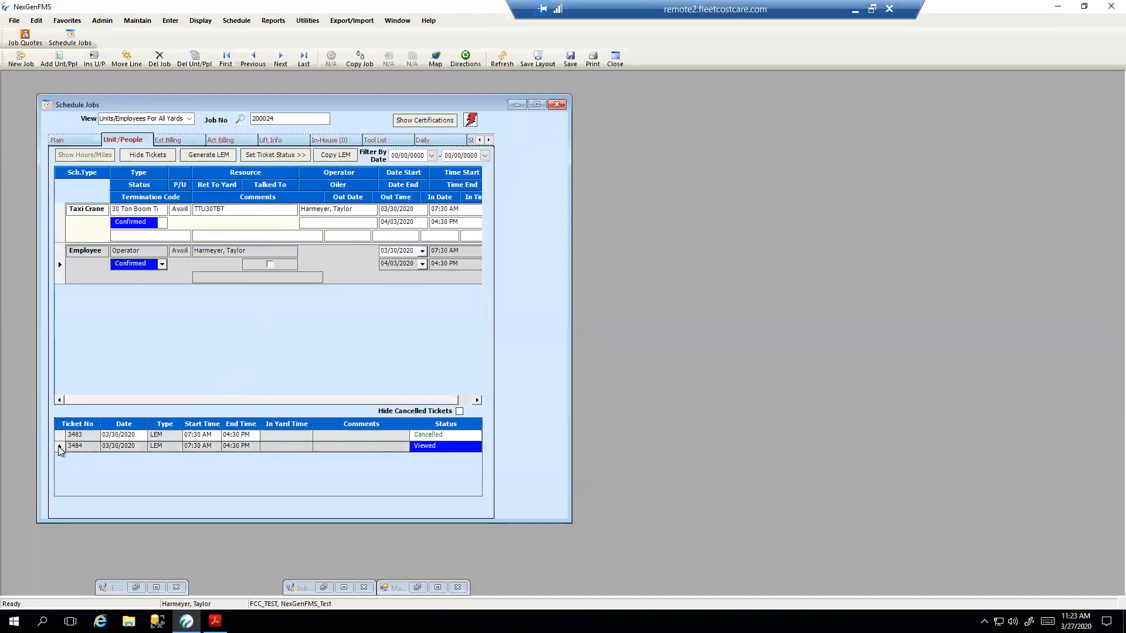
pyautogui.click(279, 158)
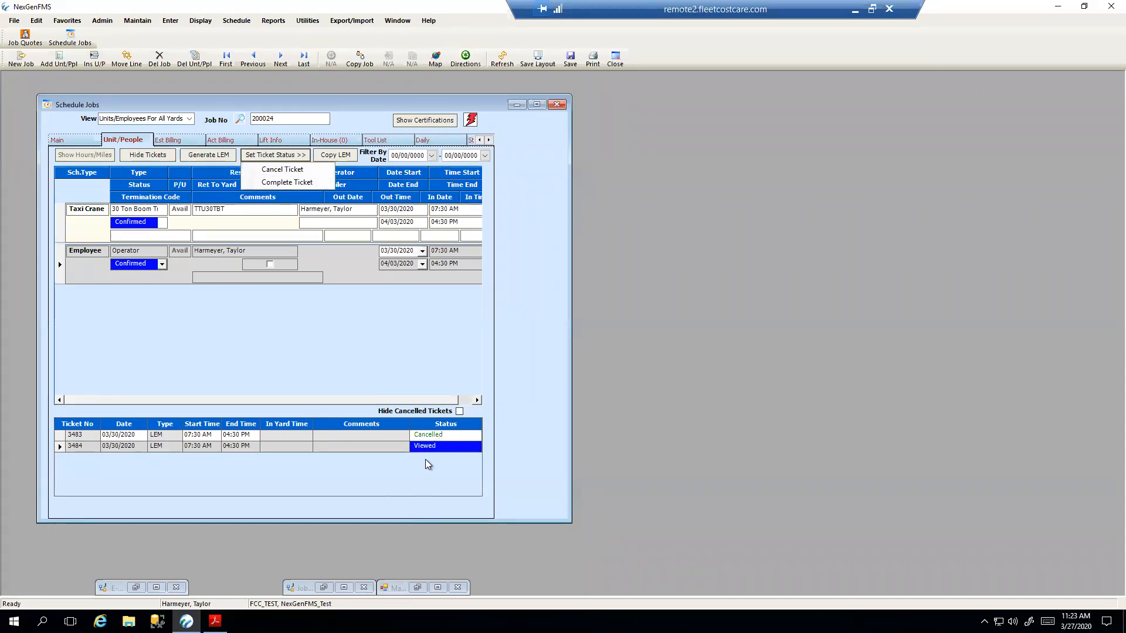
pyautogui.click(284, 183)
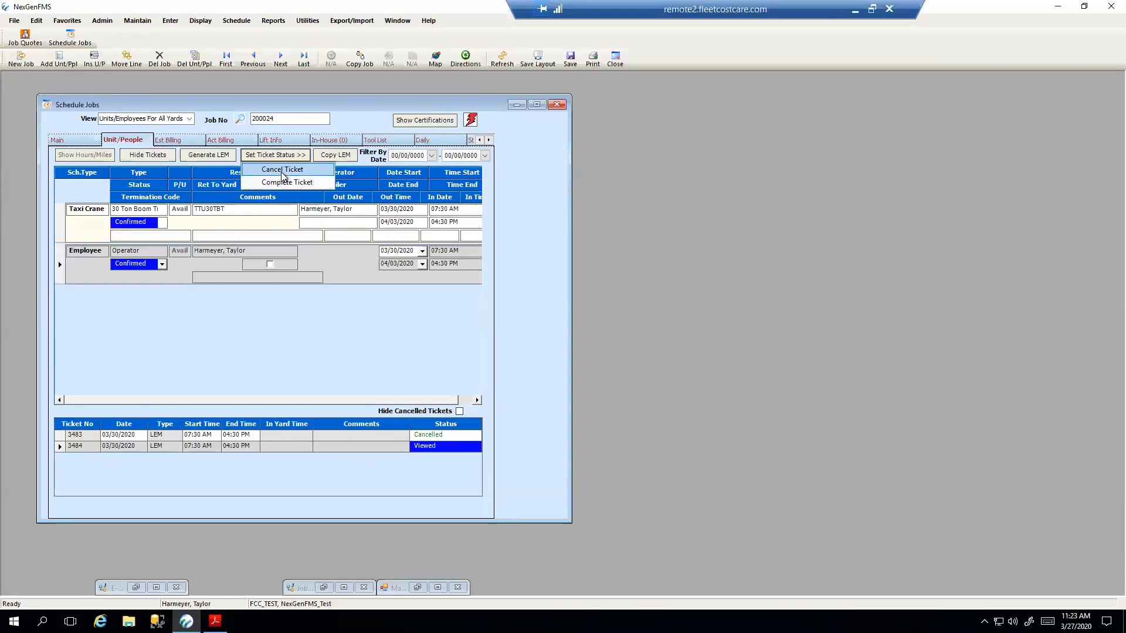
pyautogui.click(355, 108)
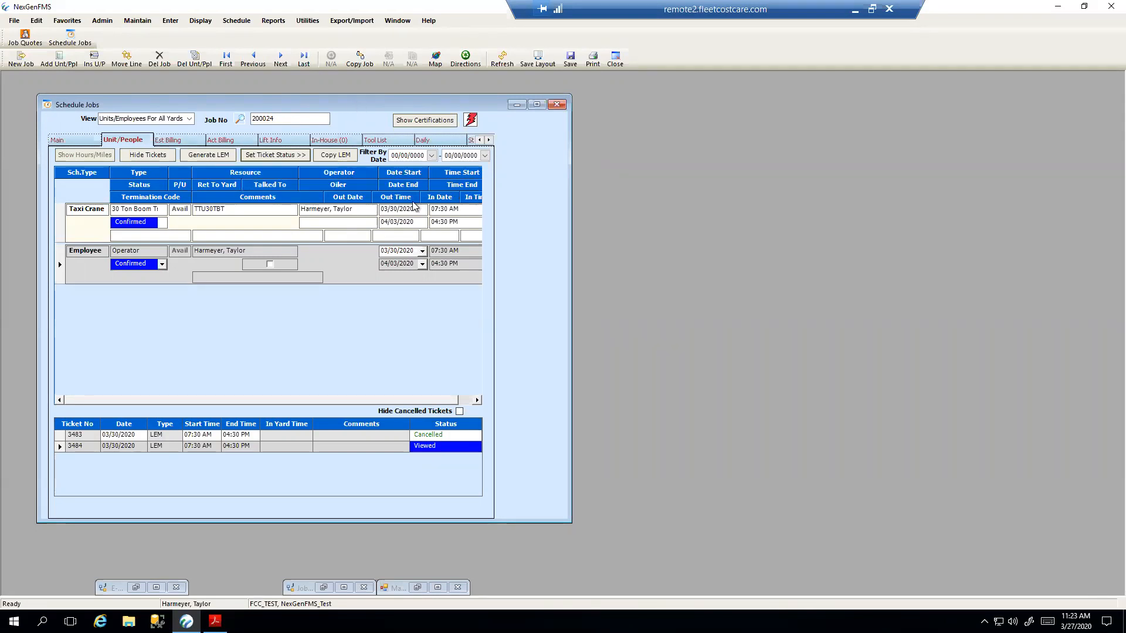
# Keep the Viewed ticket selected and move the Schedule Jobs window slightly closer to the workspace corner.
pyautogui.click(64, 451)
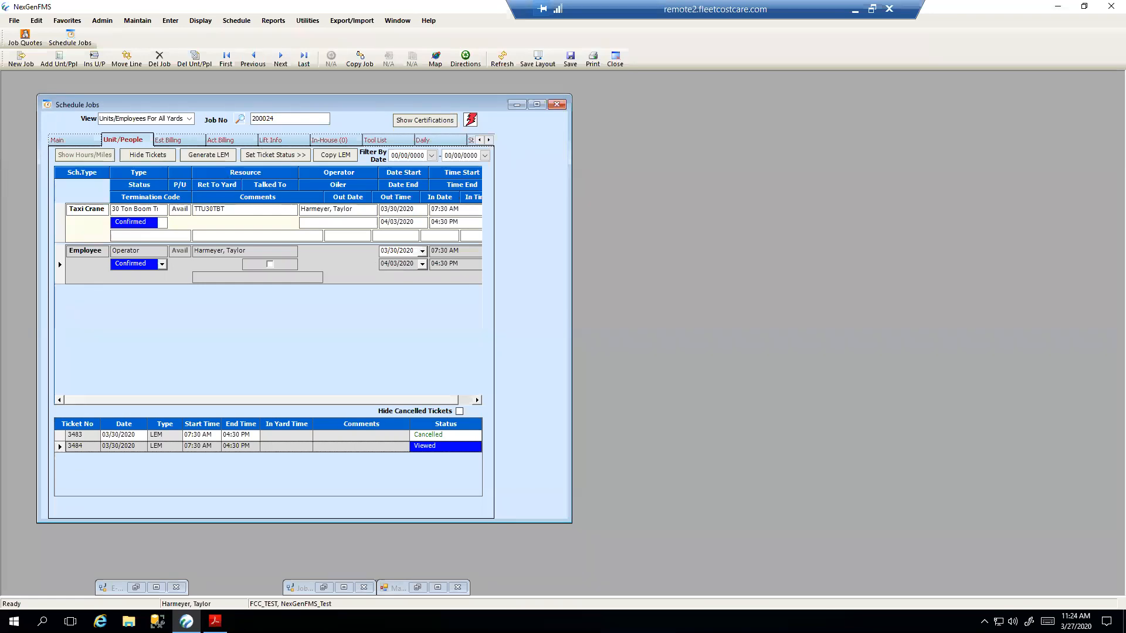
pyautogui.click(314, 327)
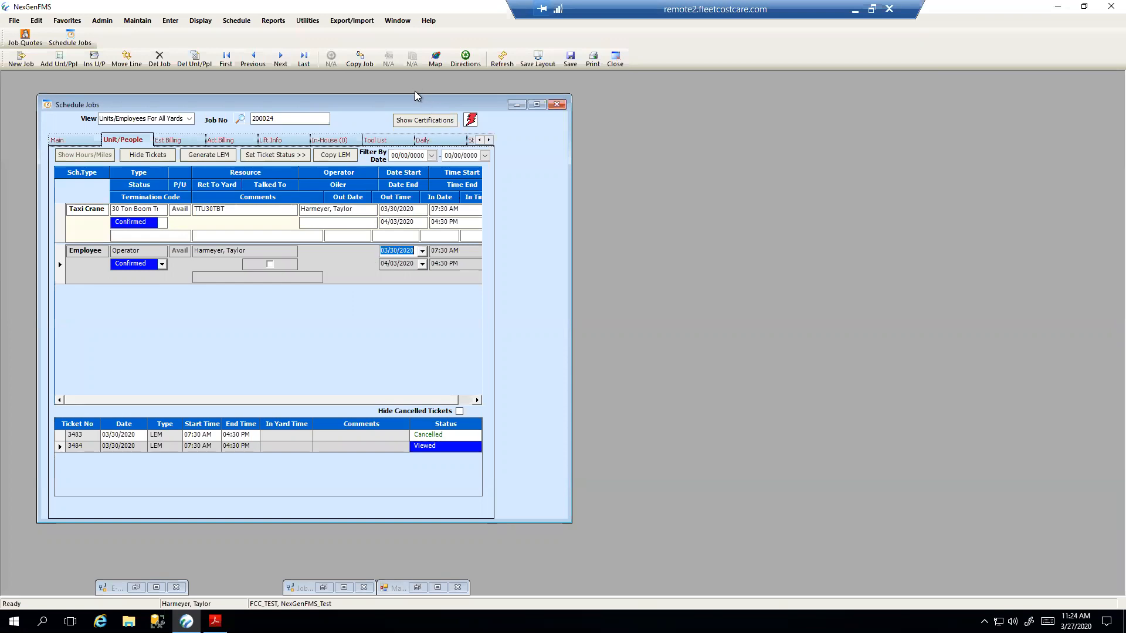
pyautogui.moveTo(421, 106); pyautogui.dragTo(406, 94)
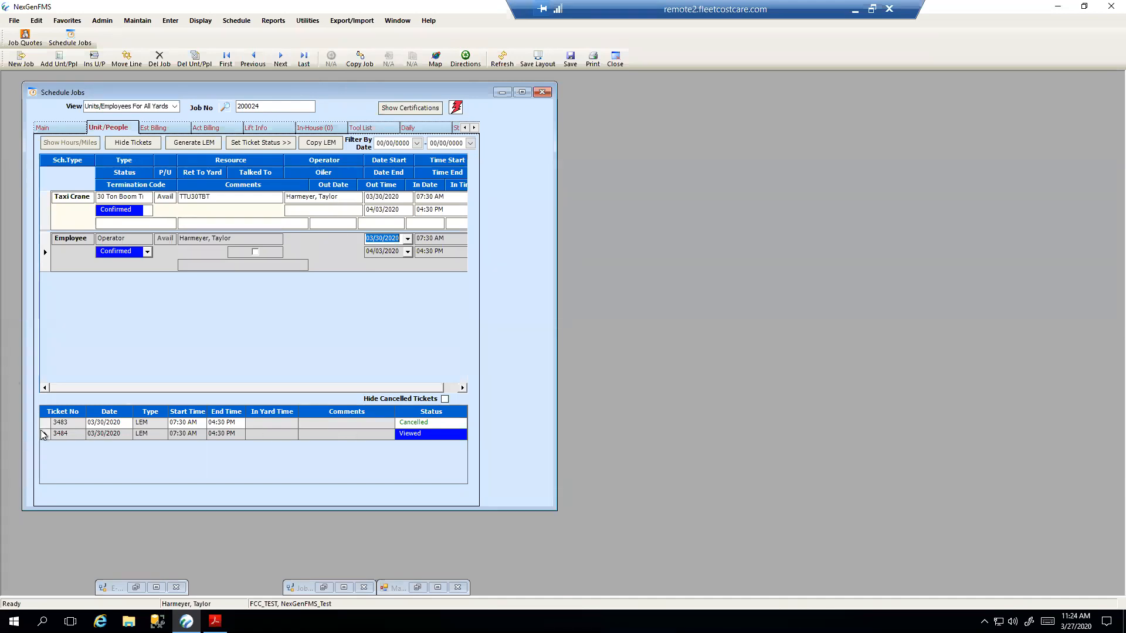
pyautogui.click(425, 436)
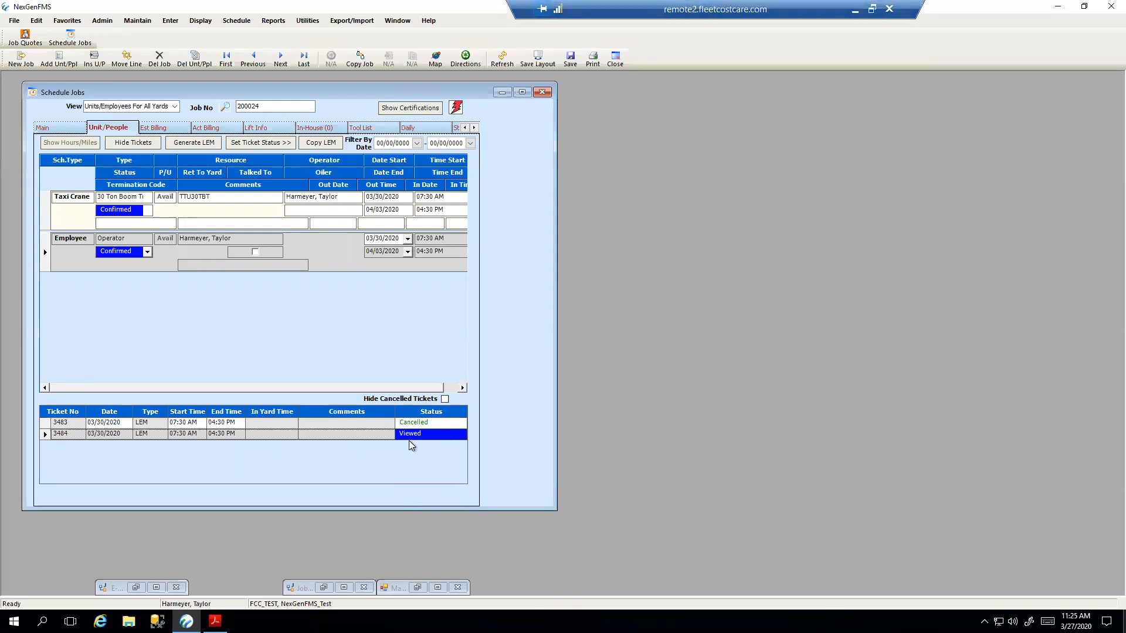
# Leave the remote desktop, switch to the phone session in TeamViewer, and open the LEM e-ticket list.
pyautogui.click(855, 10)
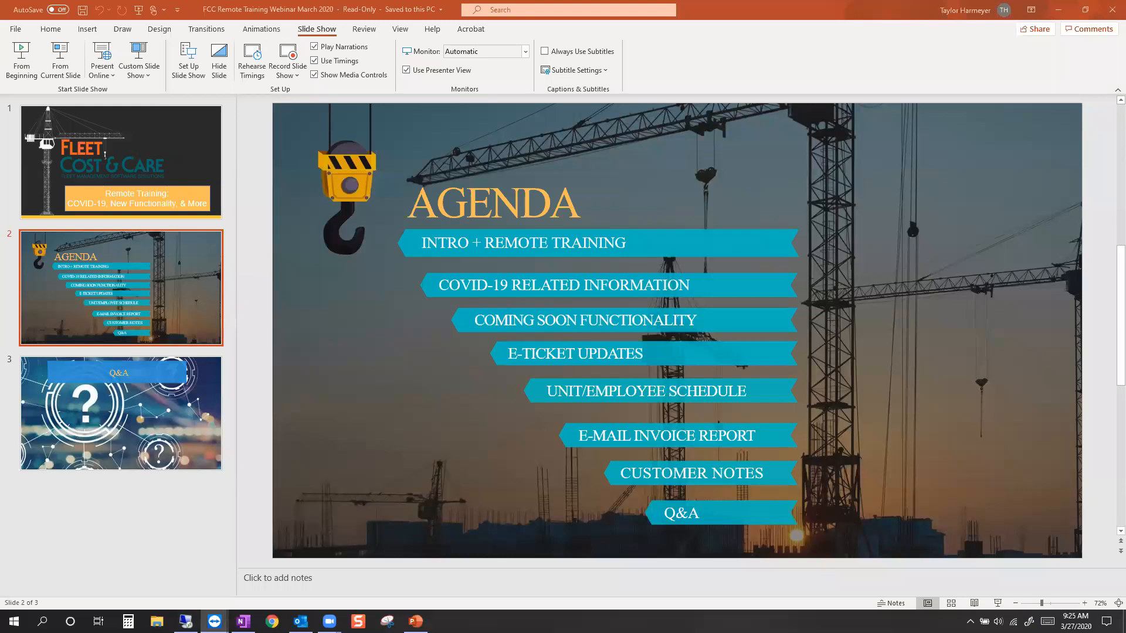
pyautogui.hotkey('alt', 'Tab')
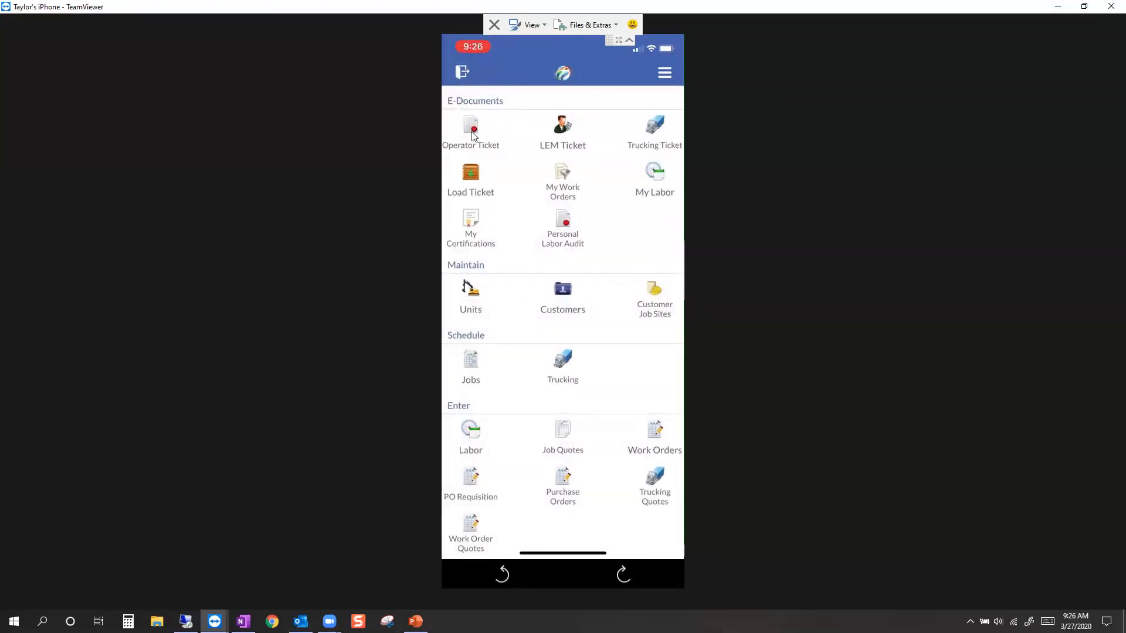
pyautogui.click(569, 141)
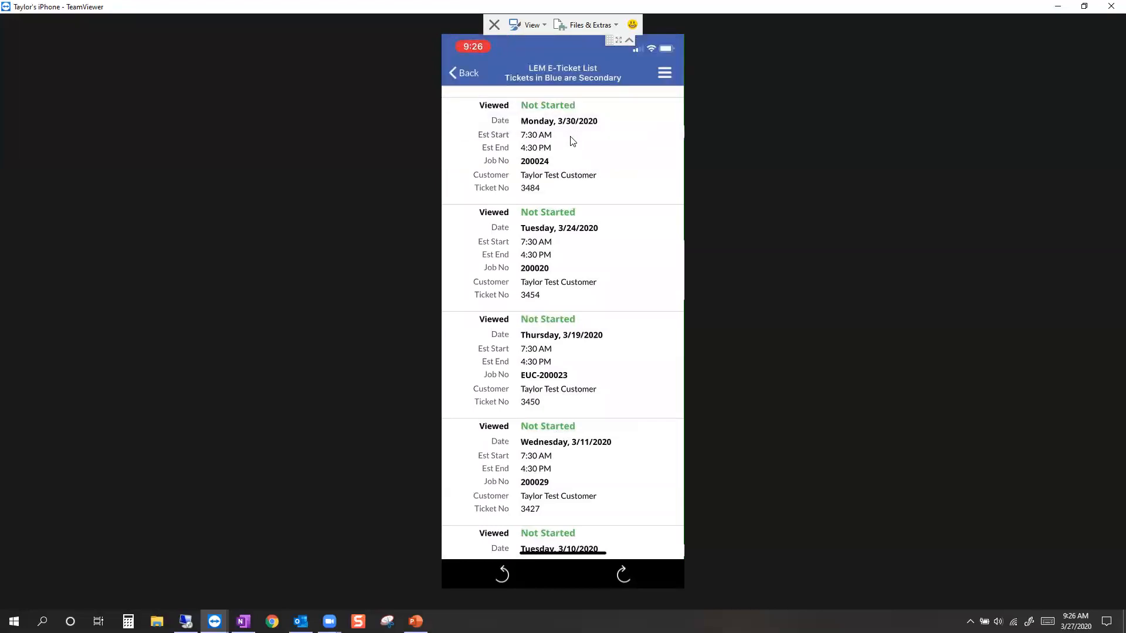
# Collapse the TeamViewer session toolbar and download the Monday 3/30/2020 LEM ticket on the phone.
pyautogui.click(629, 41)
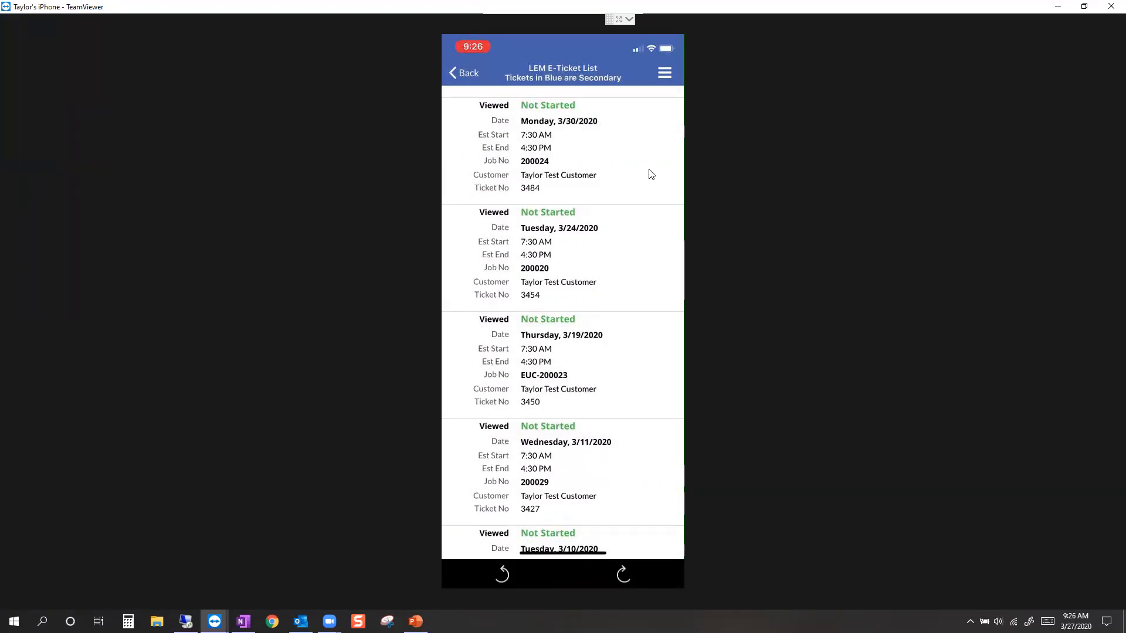
pyautogui.click(564, 128)
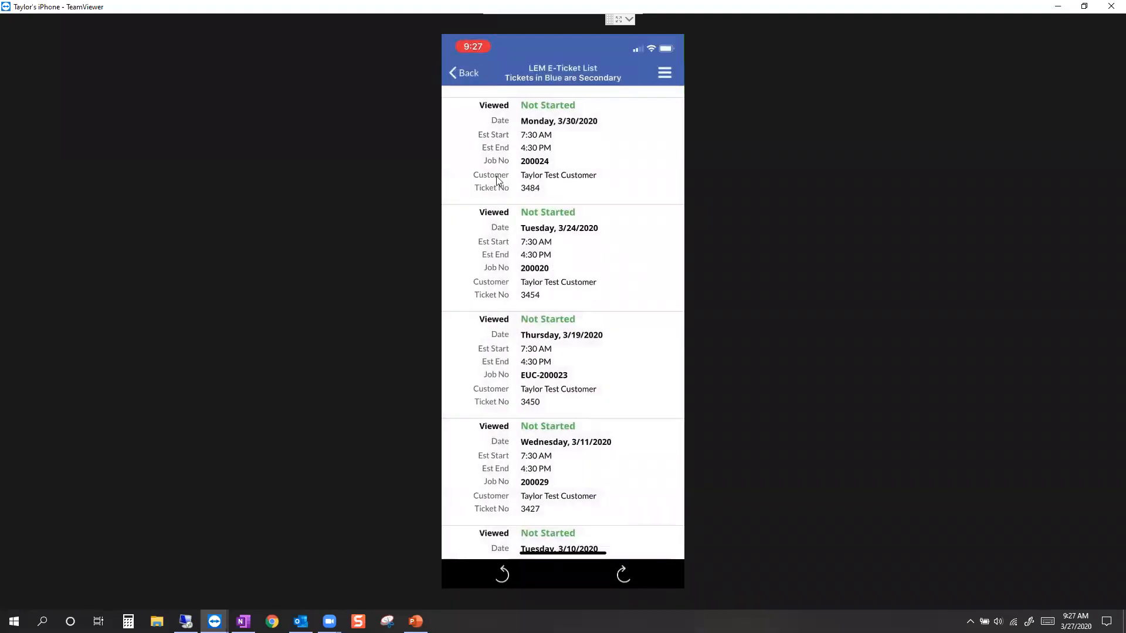
pyautogui.click(654, 146)
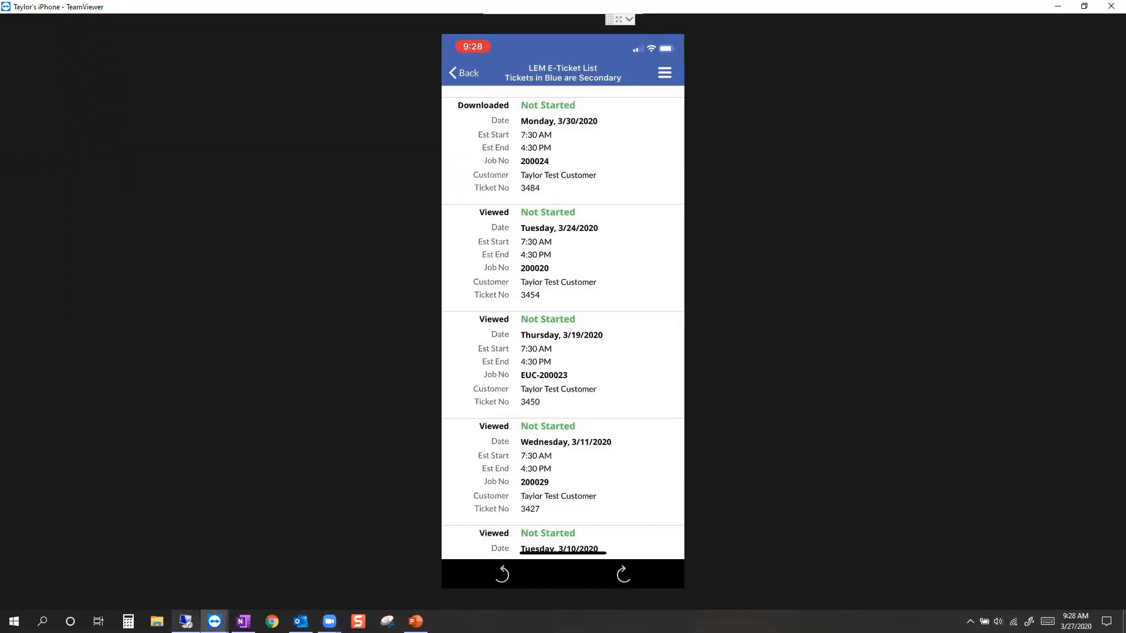
# Switch back to NexGenFMS, reload the job by visiting the previous job and returning, and select the Operator line's Downloaded ticket.
pyautogui.click(186, 620)
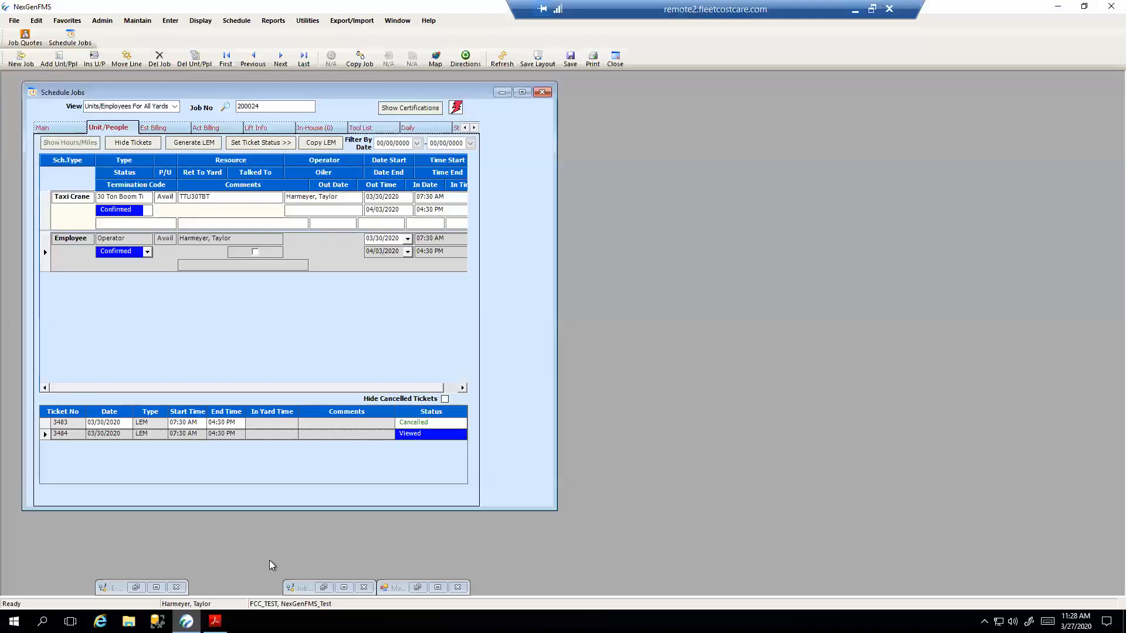
pyautogui.click(253, 59)
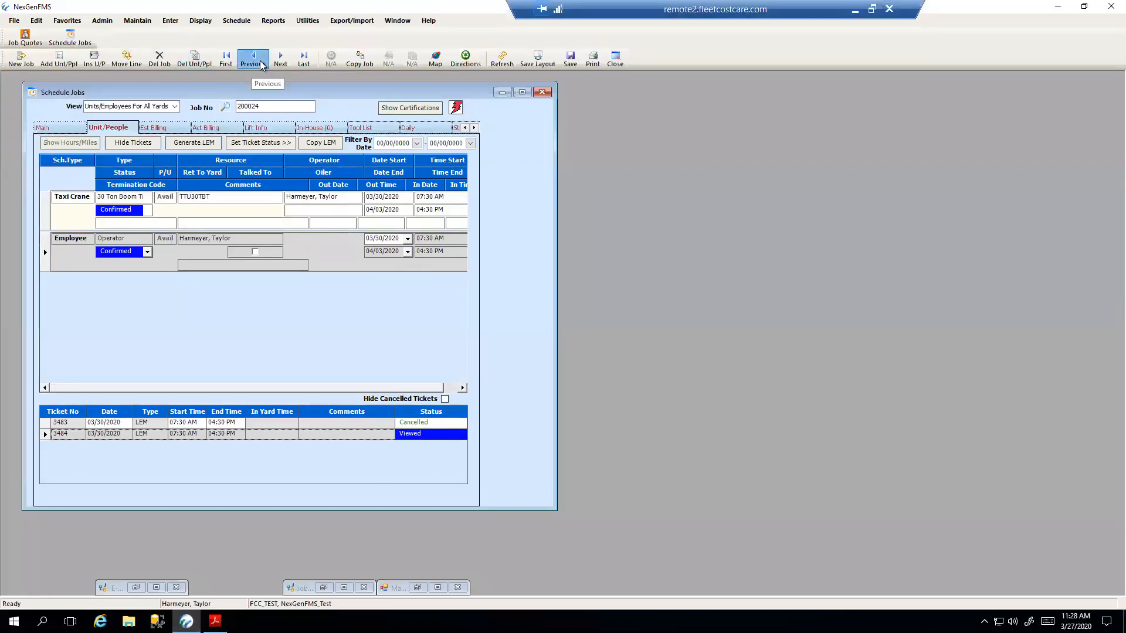
pyautogui.click(564, 350)
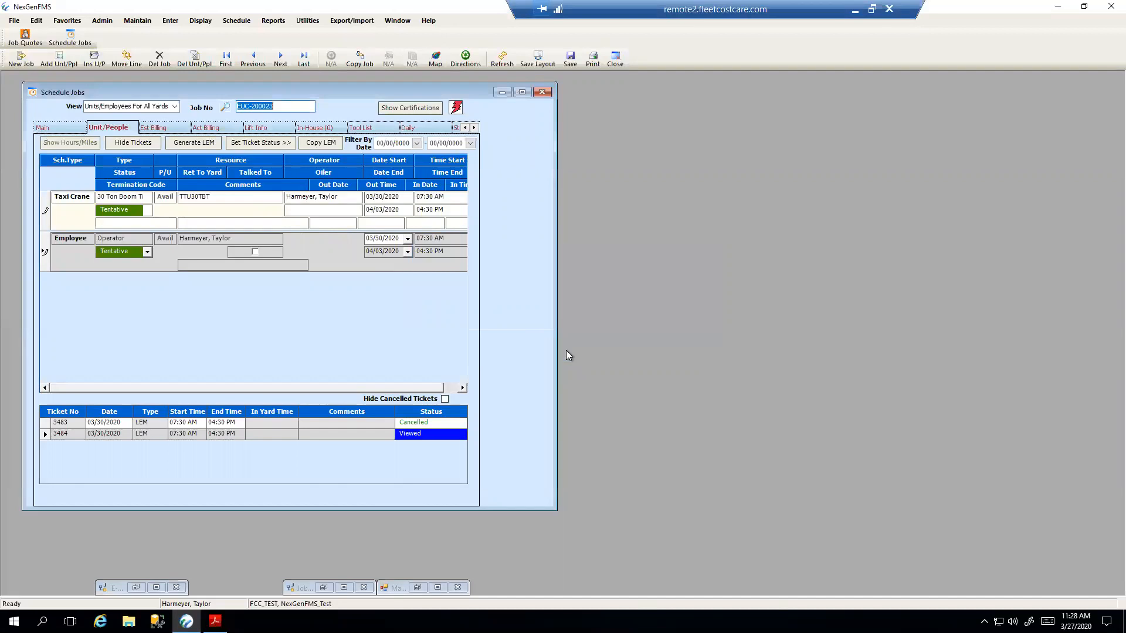
pyautogui.click(279, 59)
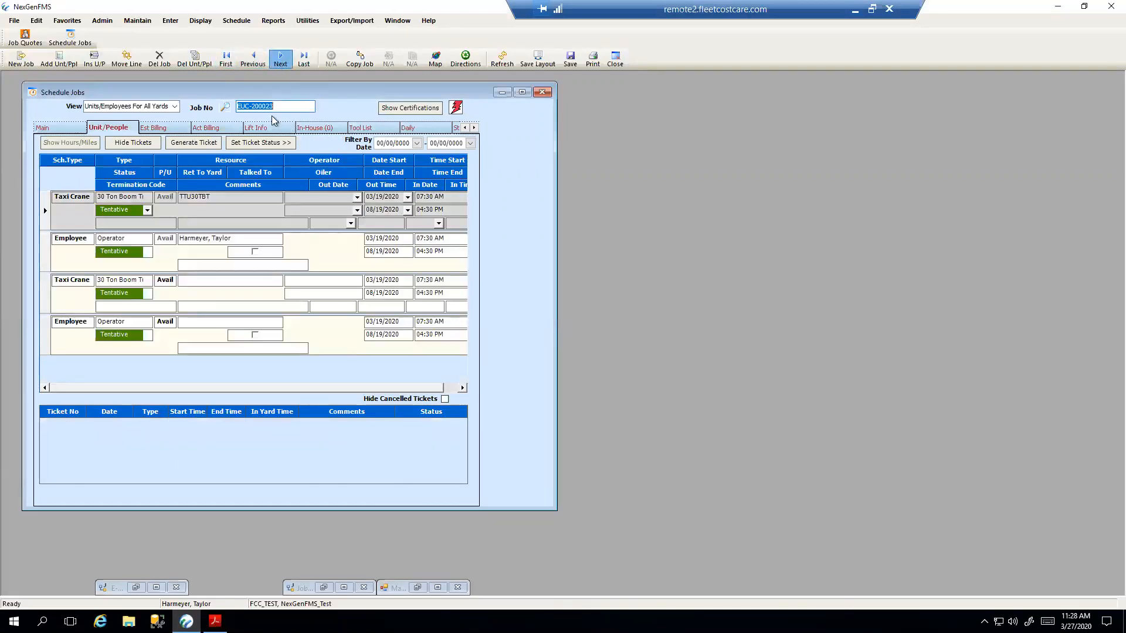
pyautogui.click(564, 350)
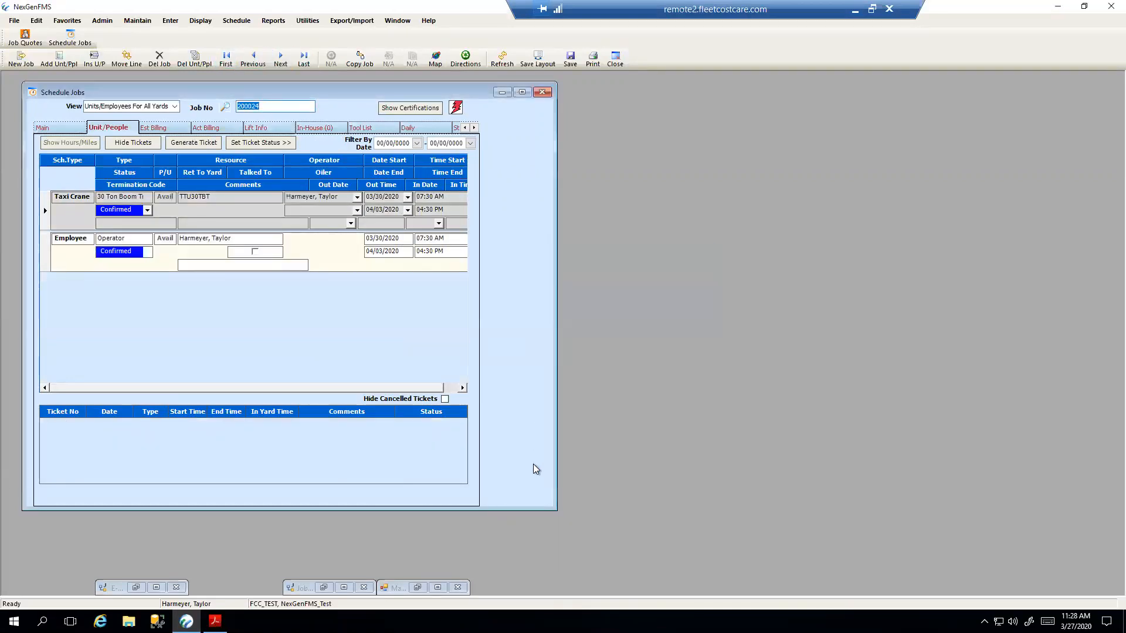
pyautogui.click(46, 264)
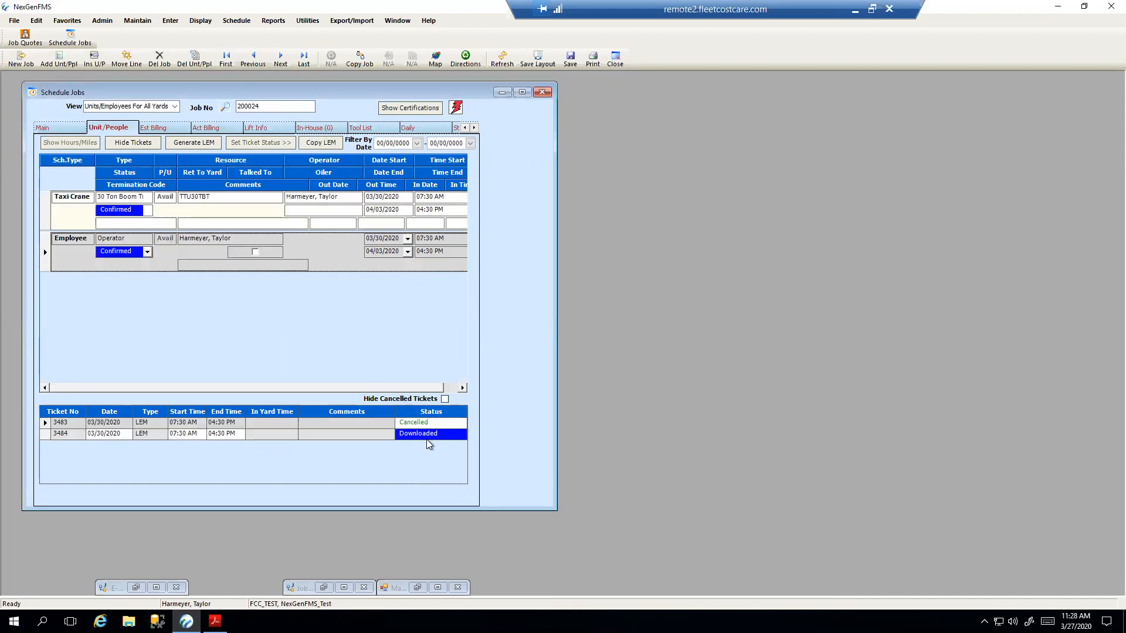
pyautogui.click(47, 434)
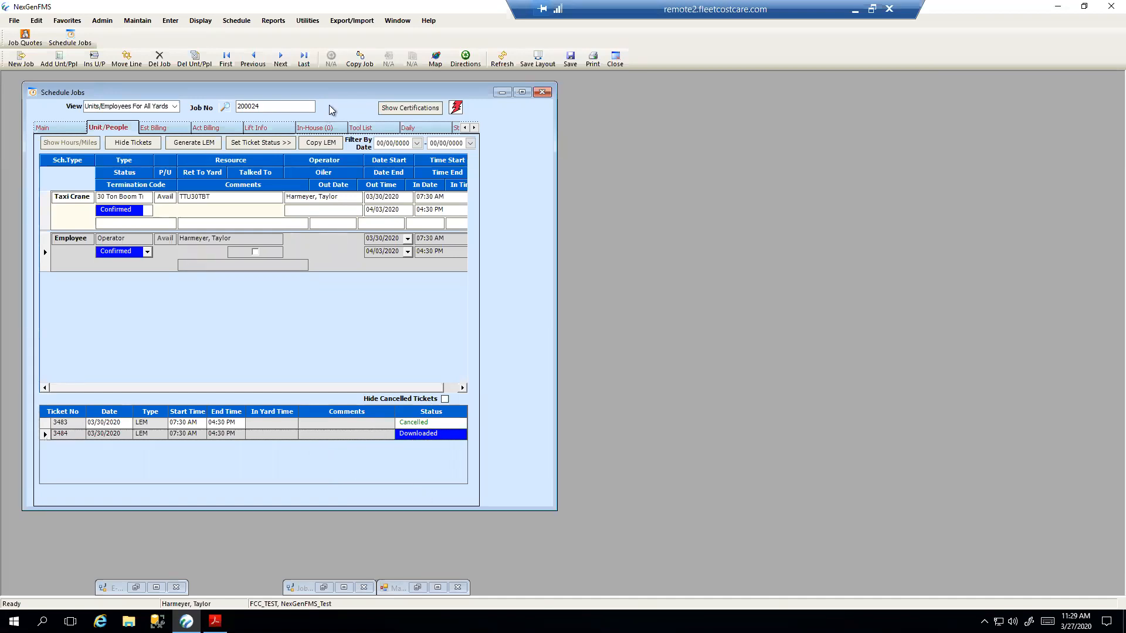
# Reposition the Schedule Jobs window and narrow it to free up workspace beside it.
pyautogui.moveTo(347, 94); pyautogui.dragTo(354, 98)
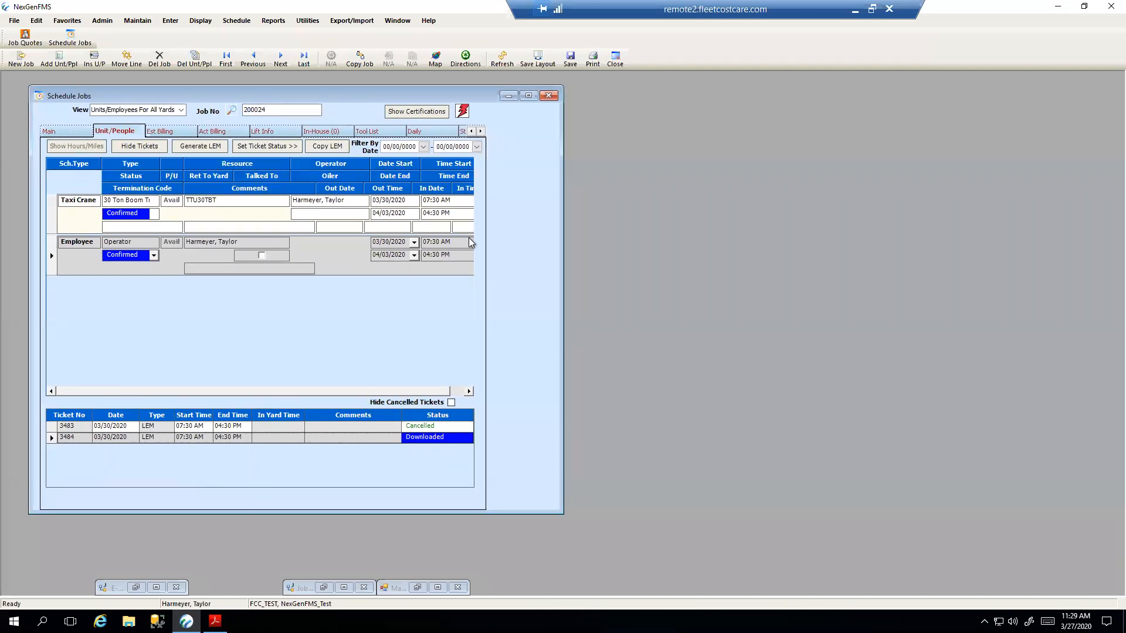
pyautogui.moveTo(470, 94); pyautogui.dragTo(470, 99)
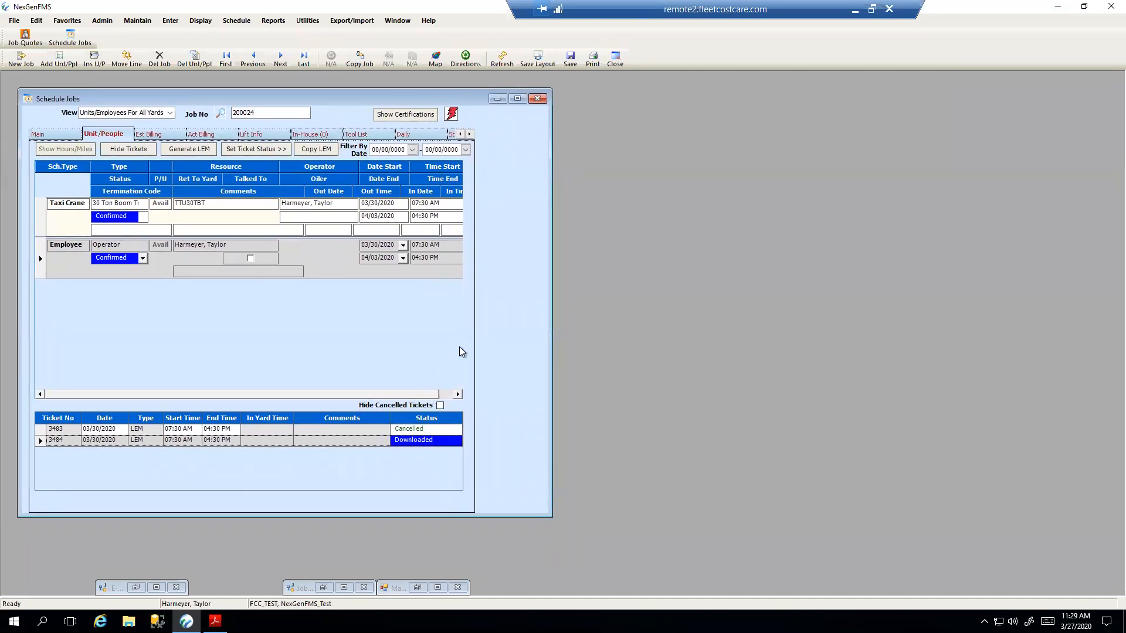
pyautogui.moveTo(446, 100); pyautogui.dragTo(448, 88)
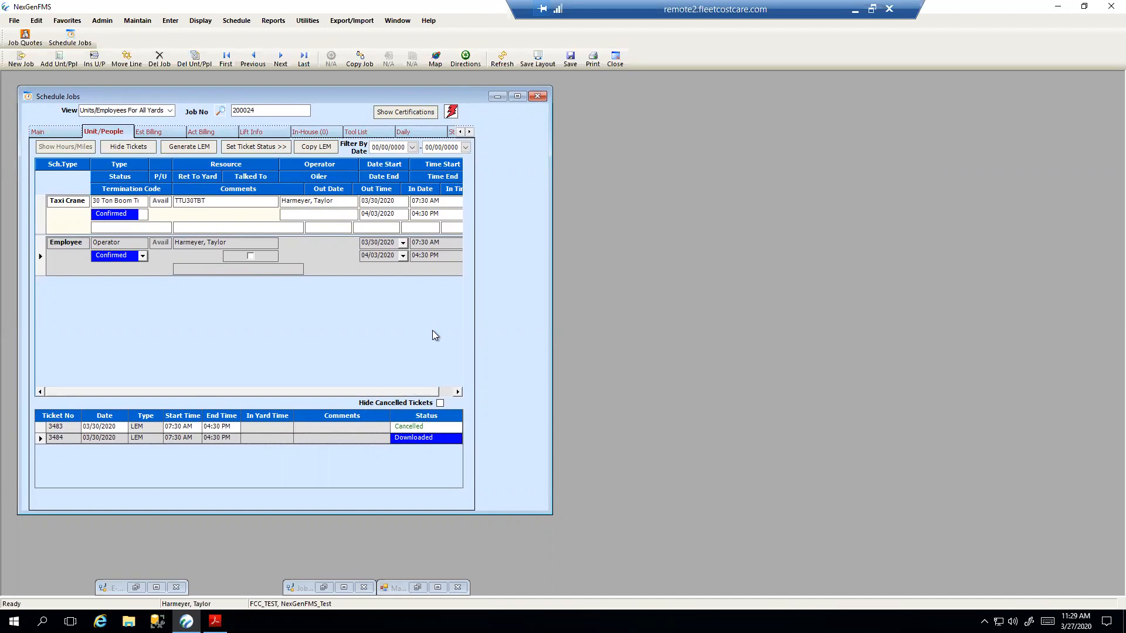
pyautogui.moveTo(401, 90); pyautogui.dragTo(406, 90)
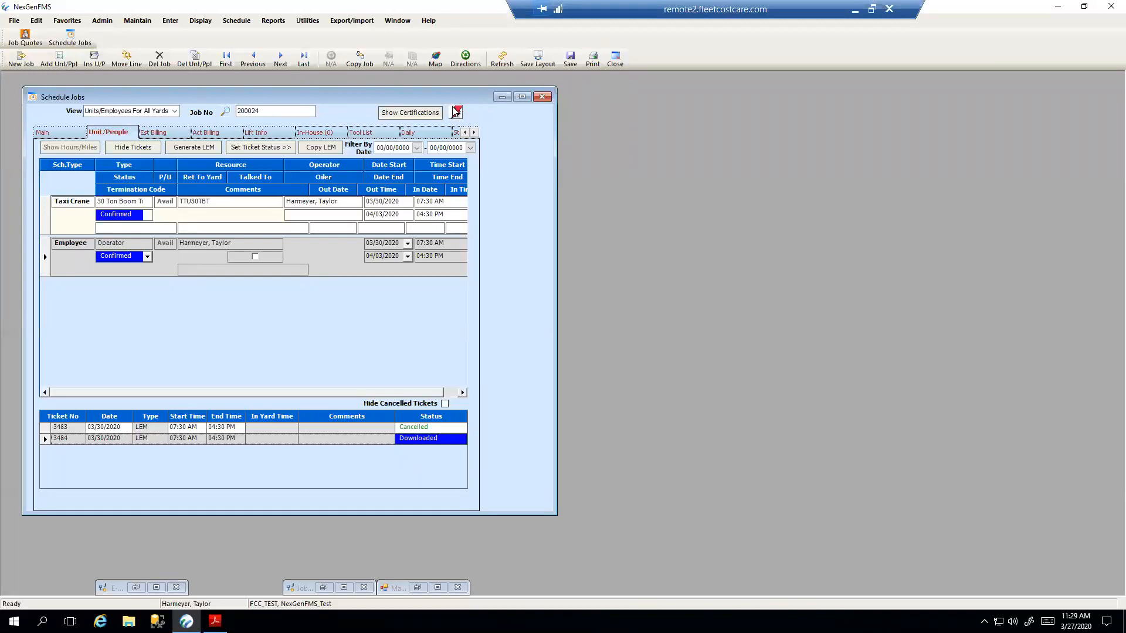
pyautogui.moveTo(557, 266); pyautogui.dragTo(522, 267)
# Open the job's file links, place their window beside the job, and set the view to Attachments.
pyautogui.click(456, 112)
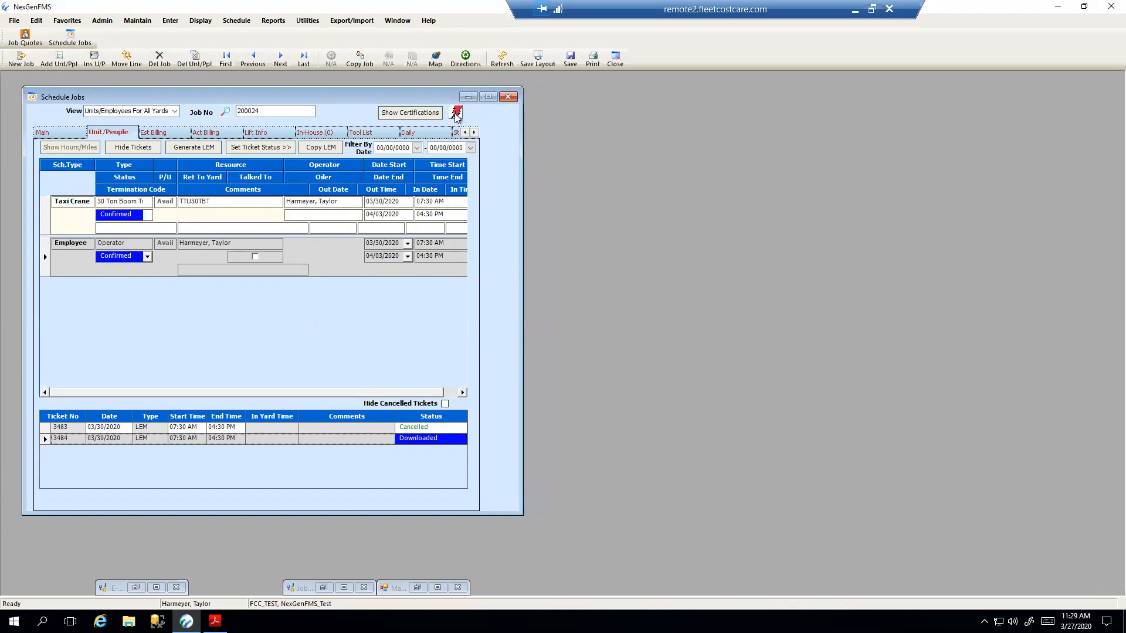
pyautogui.moveTo(355, 120); pyautogui.dragTo(839, 104)
pyautogui.click(951, 127)
pyautogui.click(922, 138)
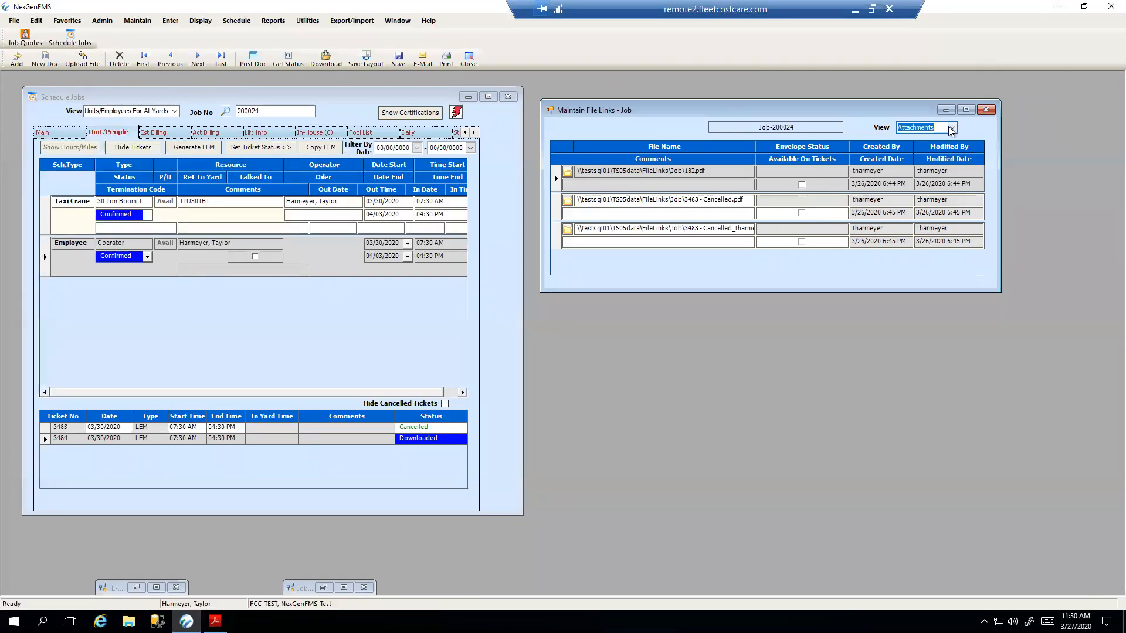
# Filter the job's file links to show only E-Tickets and select the 3483 - Cancelled.pdf entry.
pyautogui.click(923, 129)
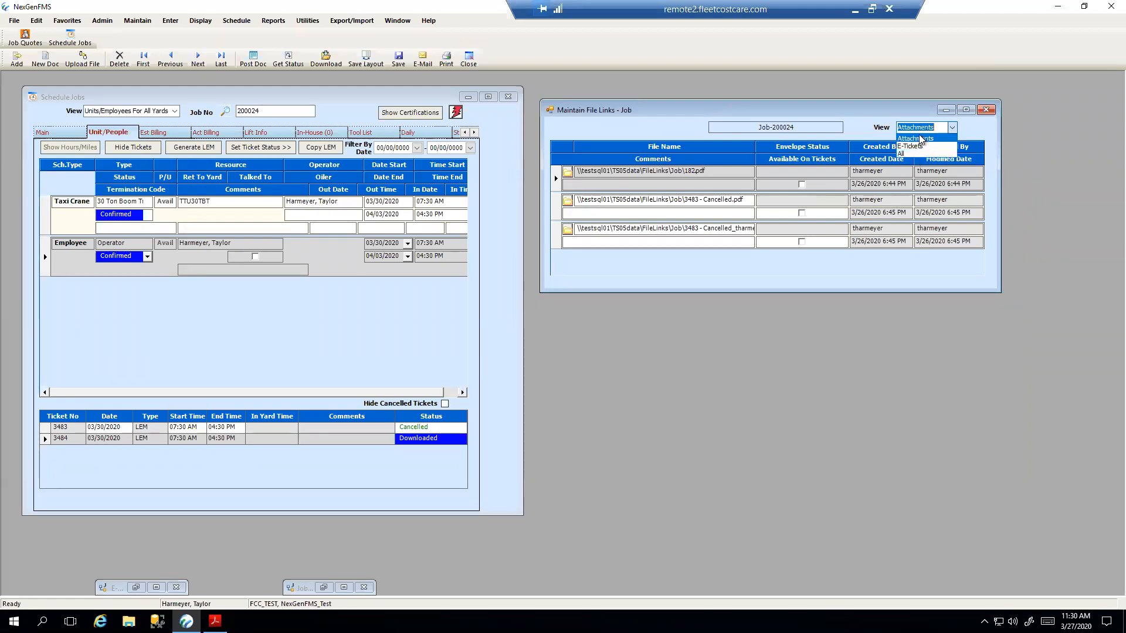
pyautogui.click(916, 154)
pyautogui.click(937, 128)
pyautogui.click(934, 147)
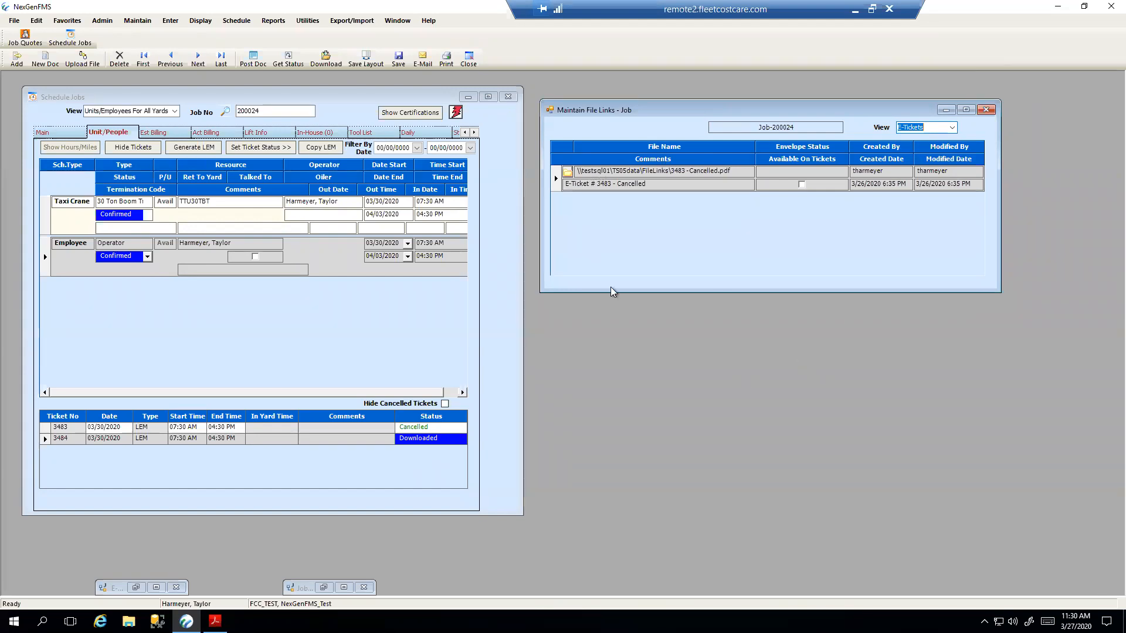
pyautogui.click(645, 173)
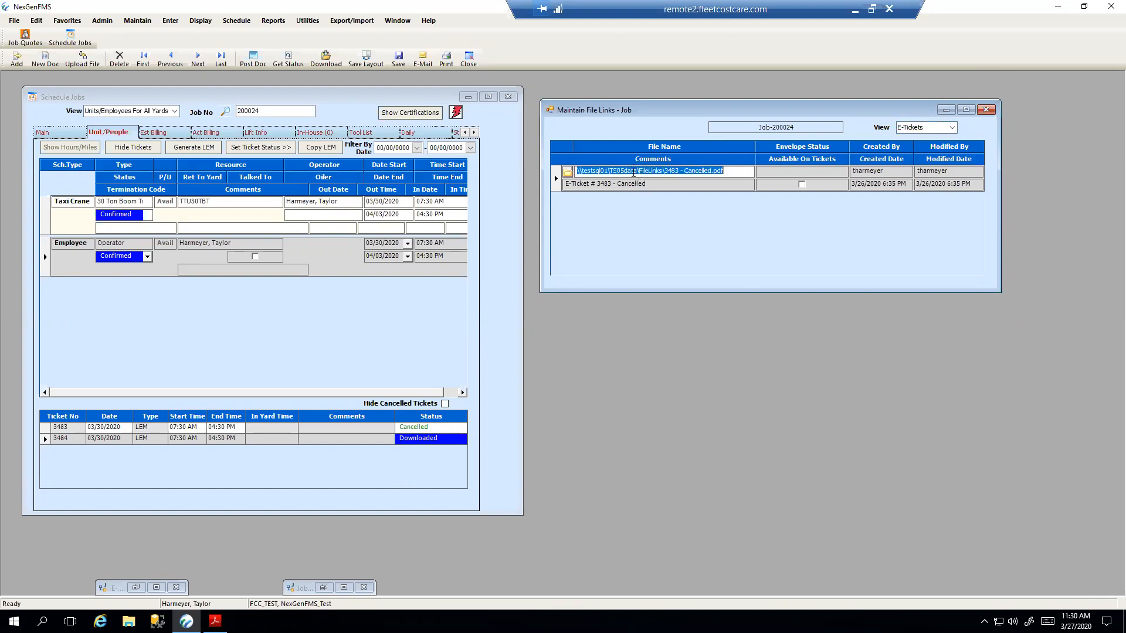
pyautogui.click(138, 587)
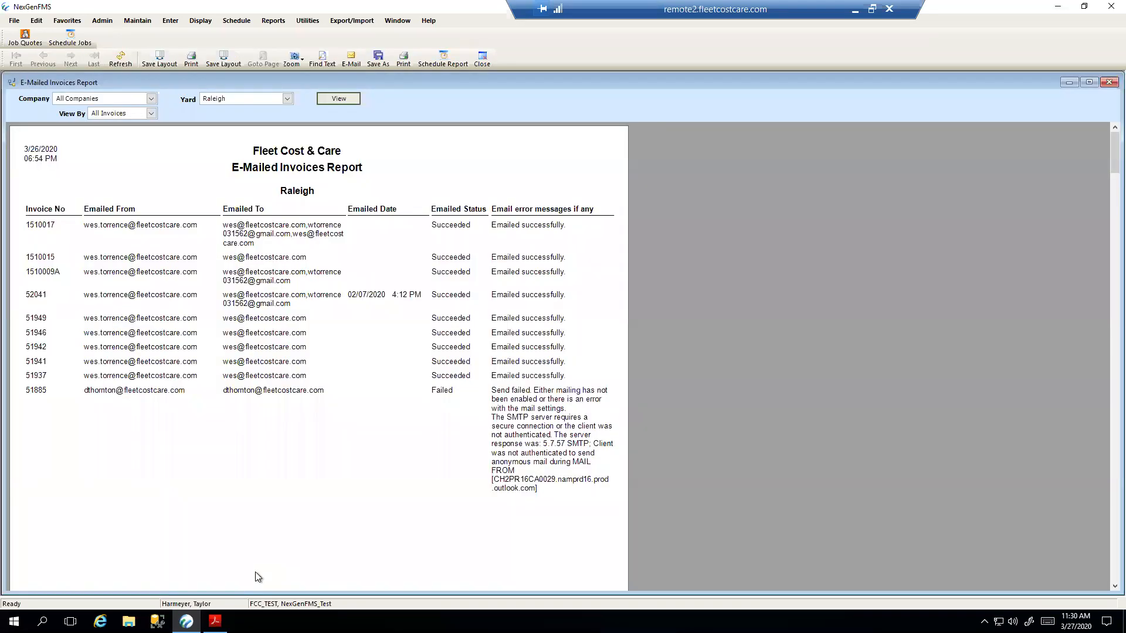
pyautogui.click(1061, 82)
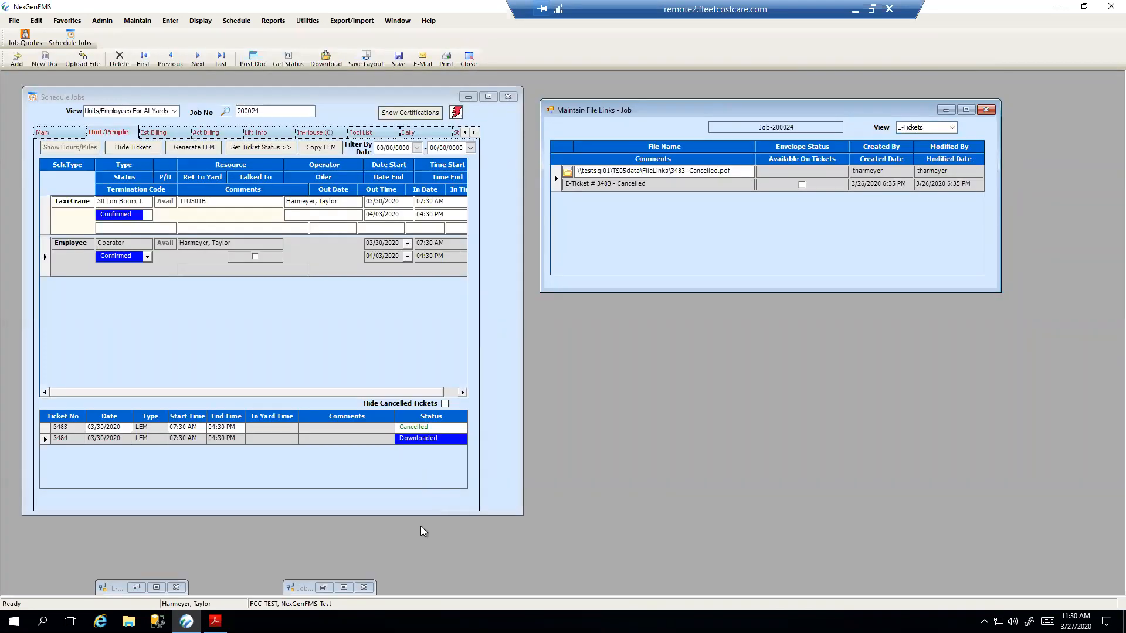
pyautogui.click(326, 589)
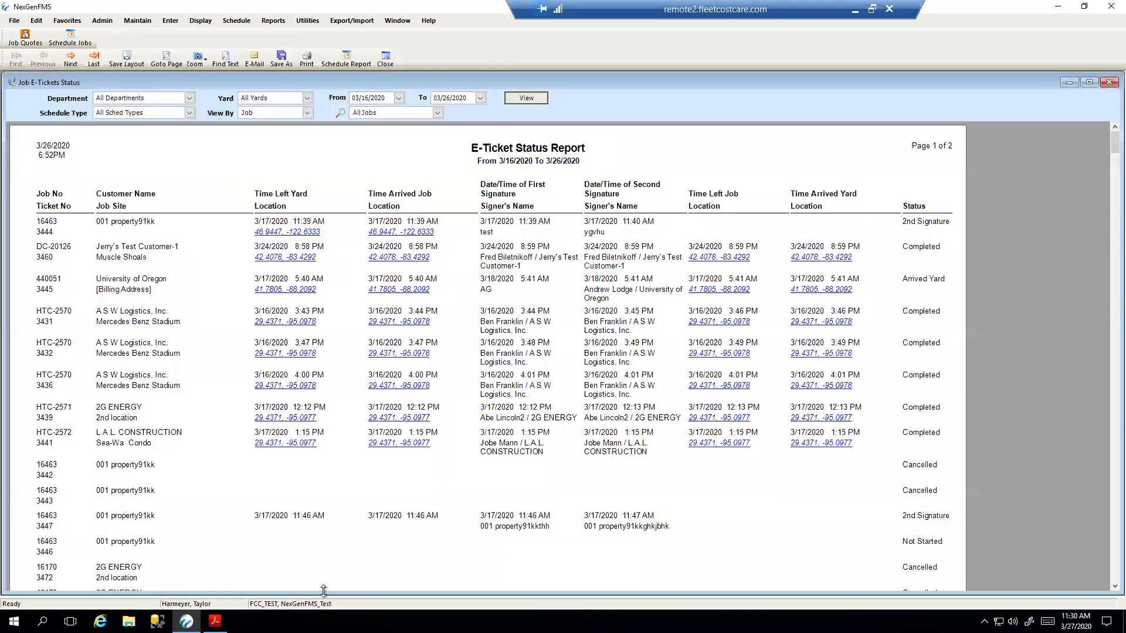
pyautogui.click(1068, 83)
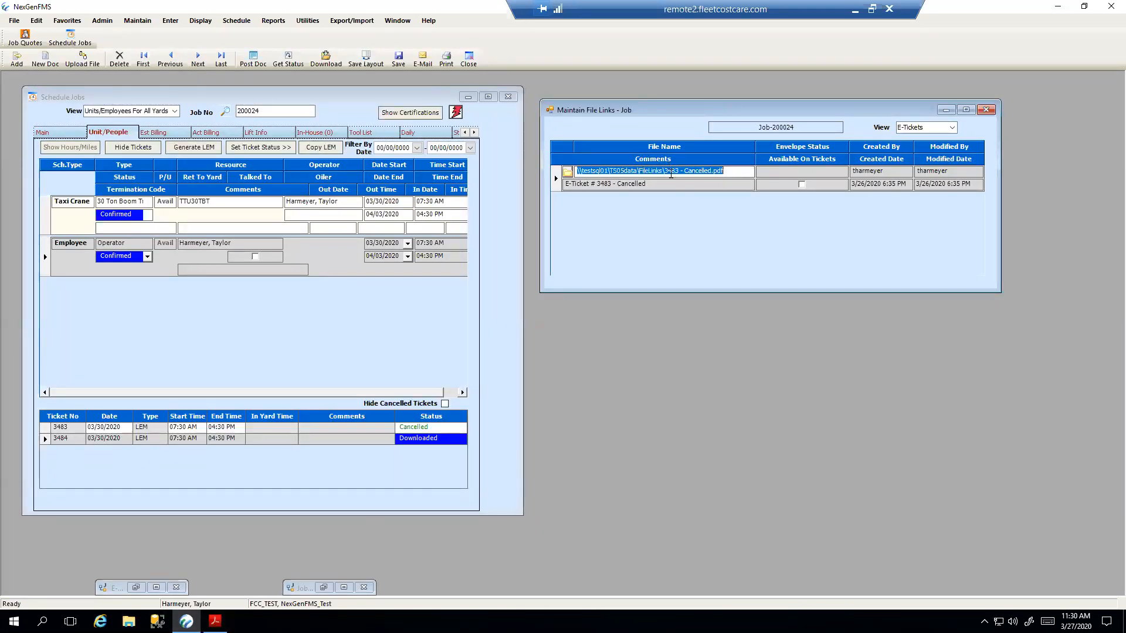
# Open the linked 3483 - Cancelled.pdf e-ticket and place its window beside the Schedule Jobs window.
pyautogui.click(671, 174)
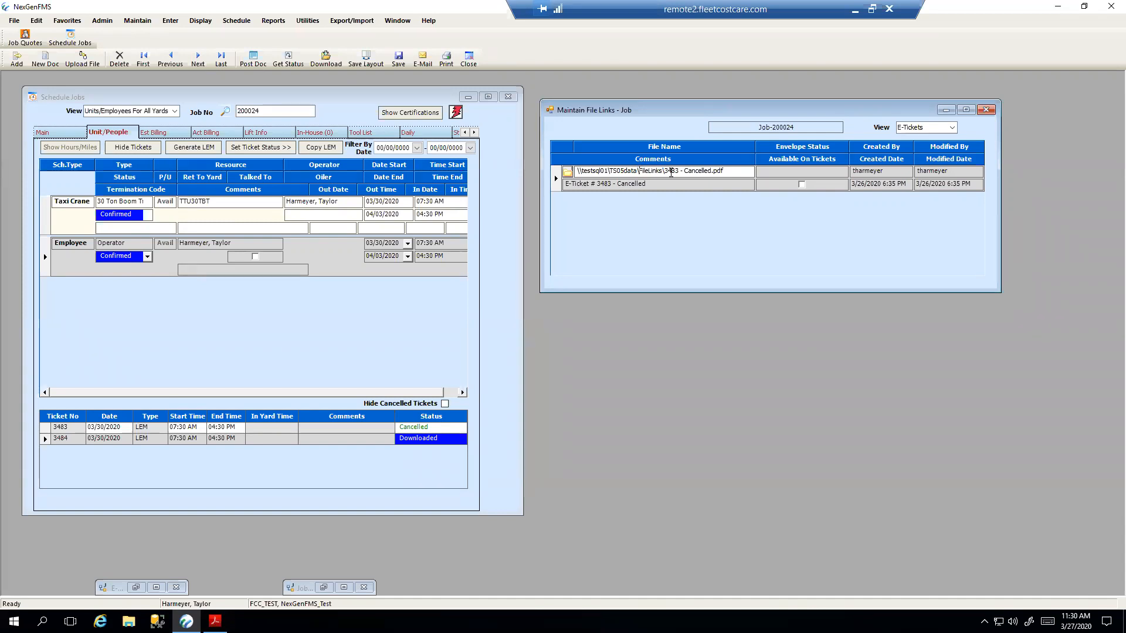
pyautogui.doubleClick(671, 174)
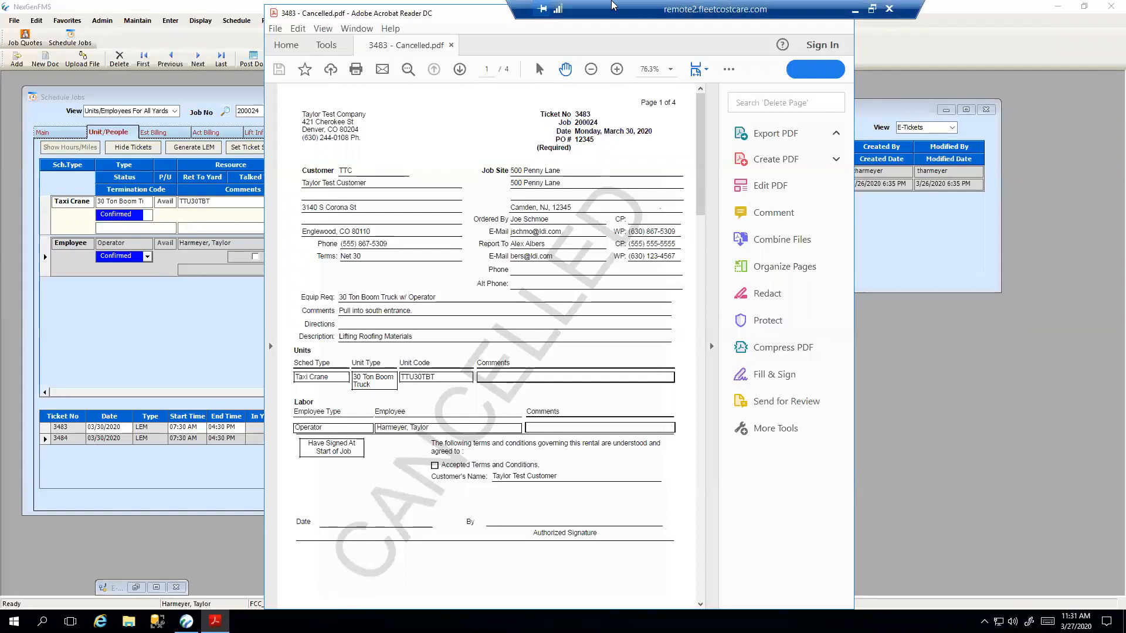
pyautogui.moveTo(456, 17); pyautogui.dragTo(460, 60)
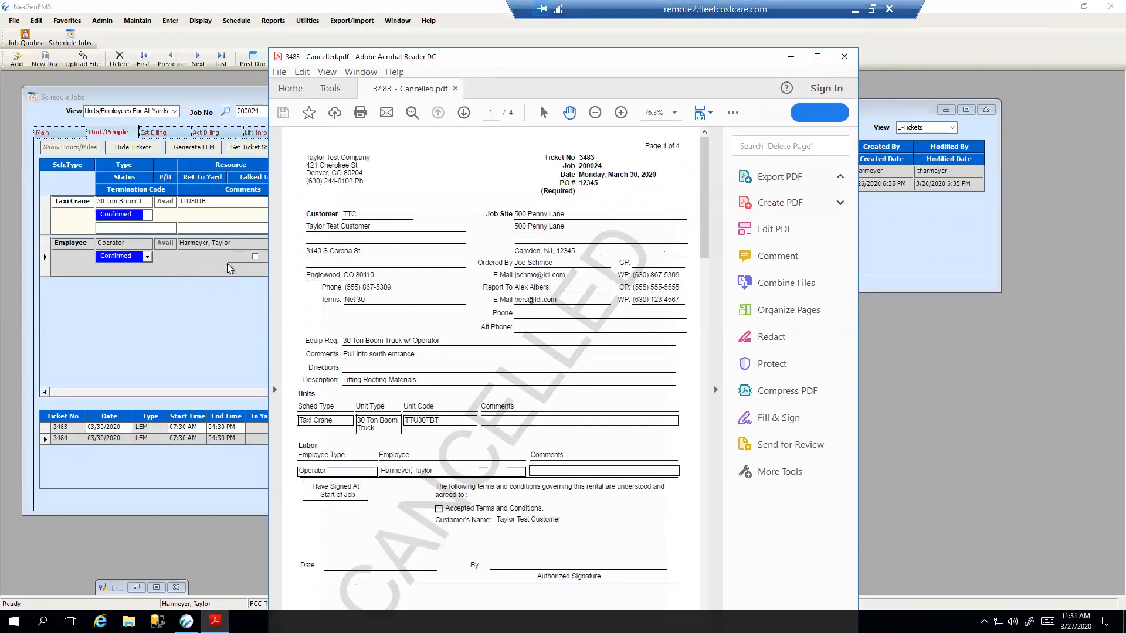
pyautogui.moveTo(562, 61); pyautogui.dragTo(571, 25)
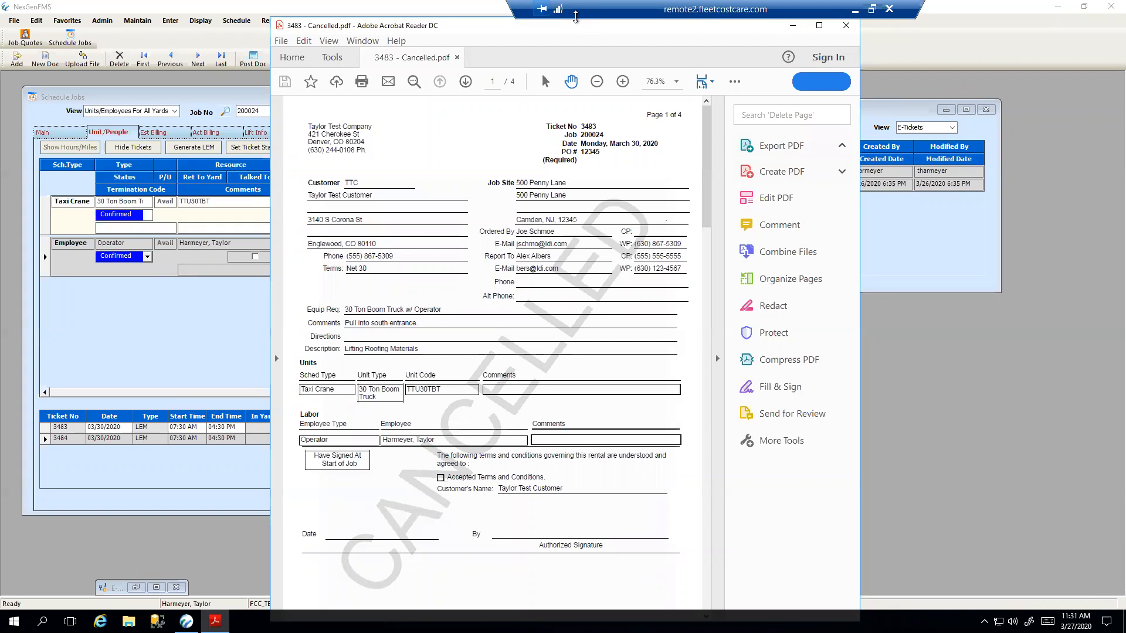
pyautogui.moveTo(641, 27); pyautogui.dragTo(805, 39)
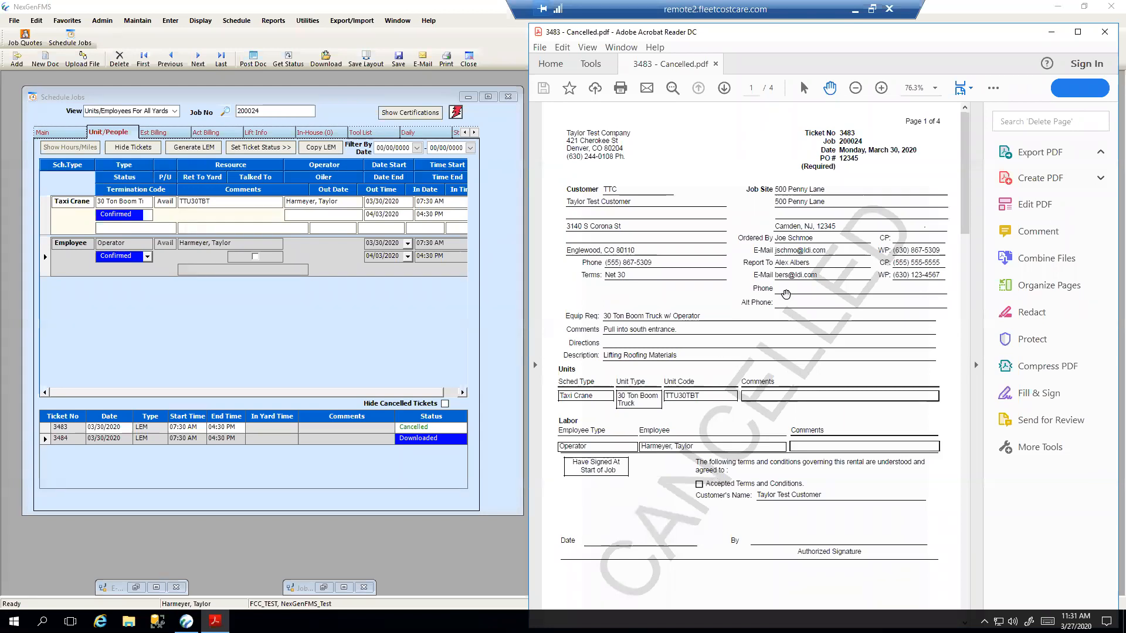
# Look through the cancelled ticket PDF and minimize it to return to the file links.
pyautogui.scroll(-8, 779, 295)
pyautogui.scroll(8, 774, 296)
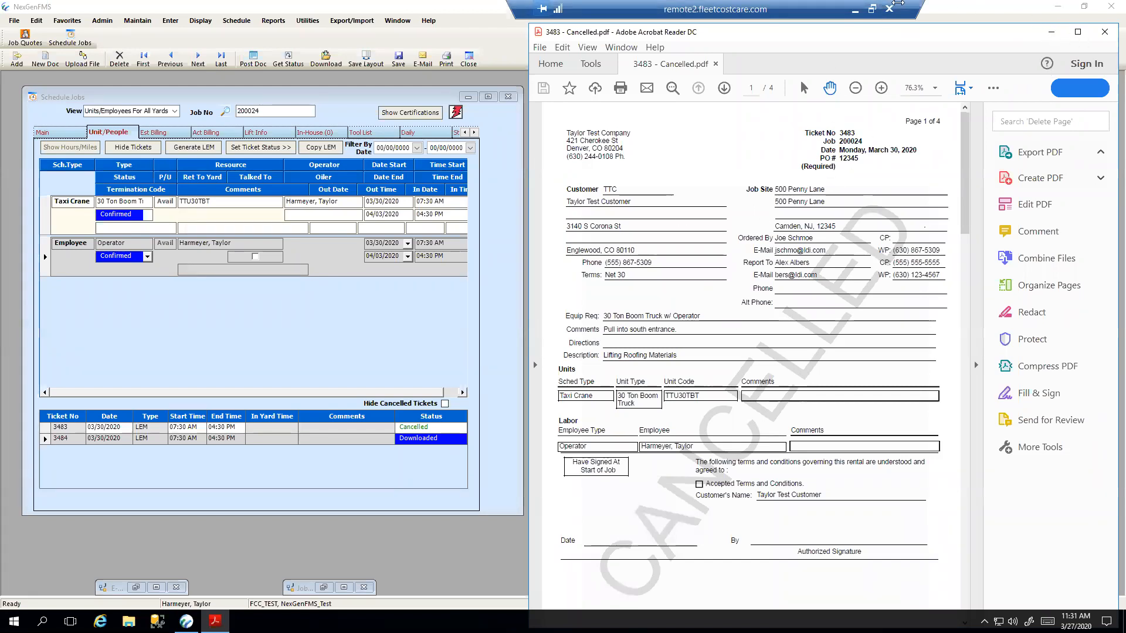
pyautogui.click(1052, 34)
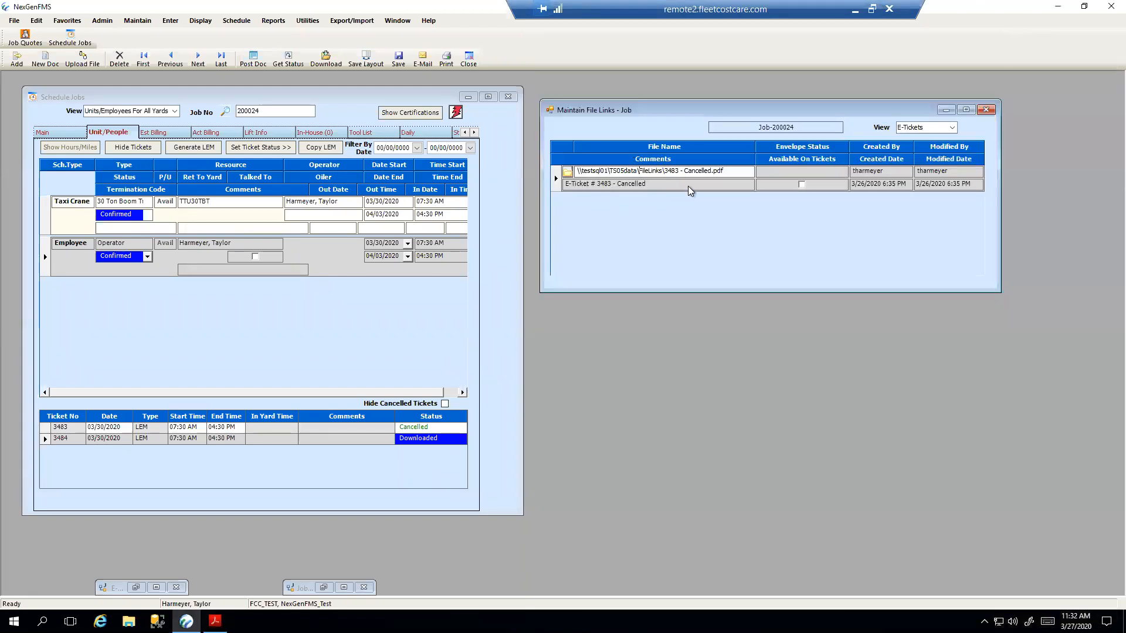
pyautogui.click(951, 128)
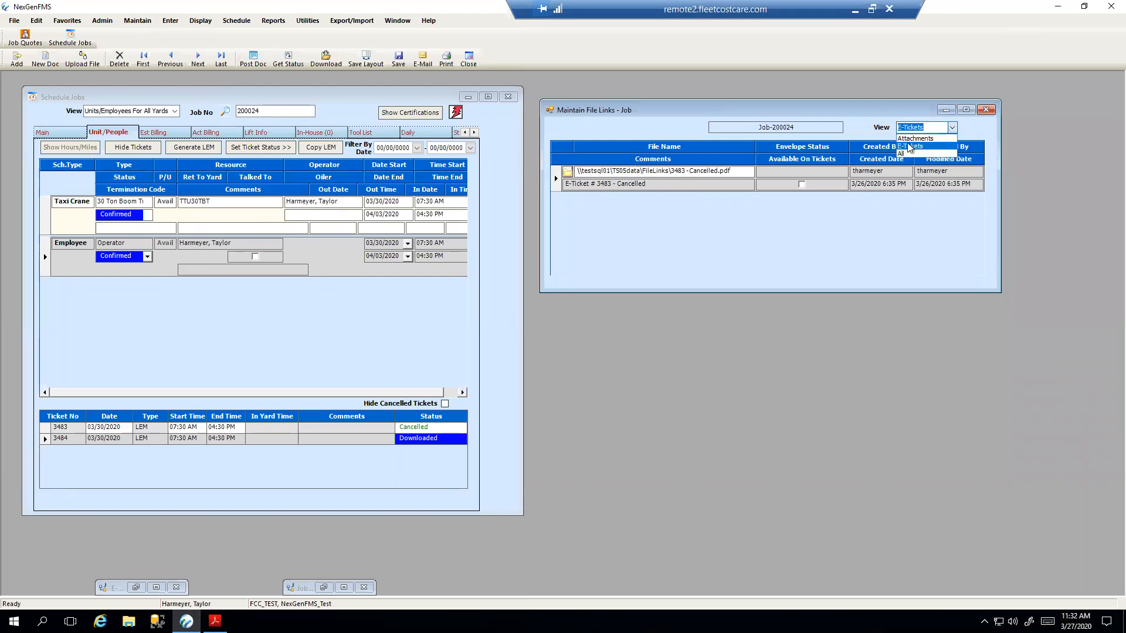
pyautogui.click(882, 113)
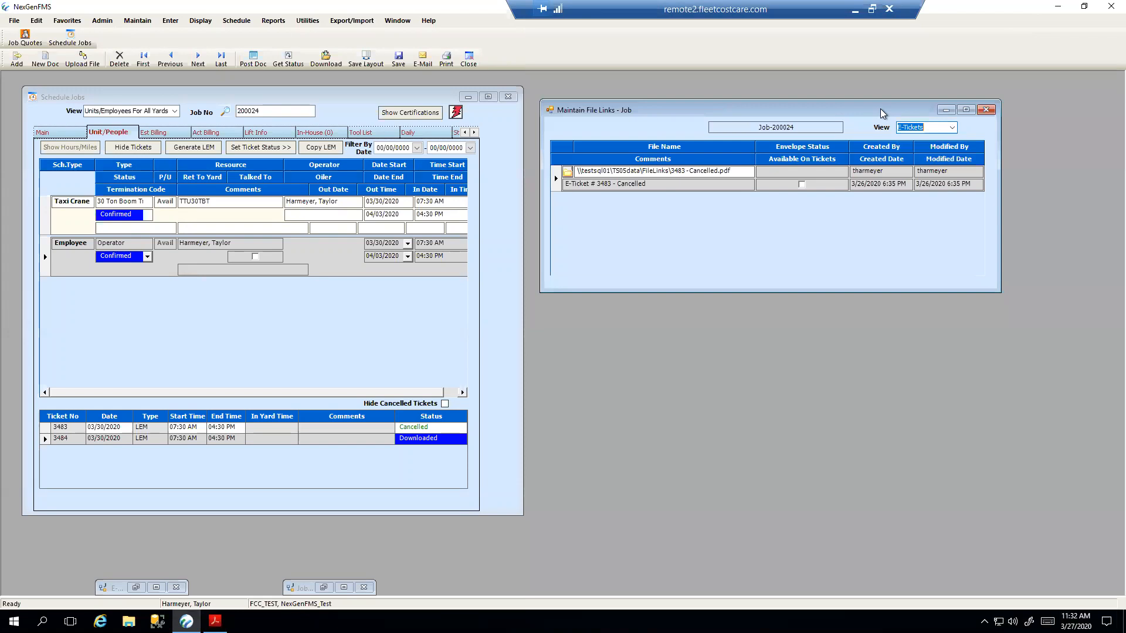
pyautogui.moveTo(882, 113); pyautogui.dragTo(877, 99)
pyautogui.click(405, 95)
pyautogui.click(645, 99)
pyautogui.moveTo(645, 97)
pyautogui.mouseDown()
pyautogui.moveTo(652, 107)
pyautogui.moveTo(643, 98)
pyautogui.mouseUp()
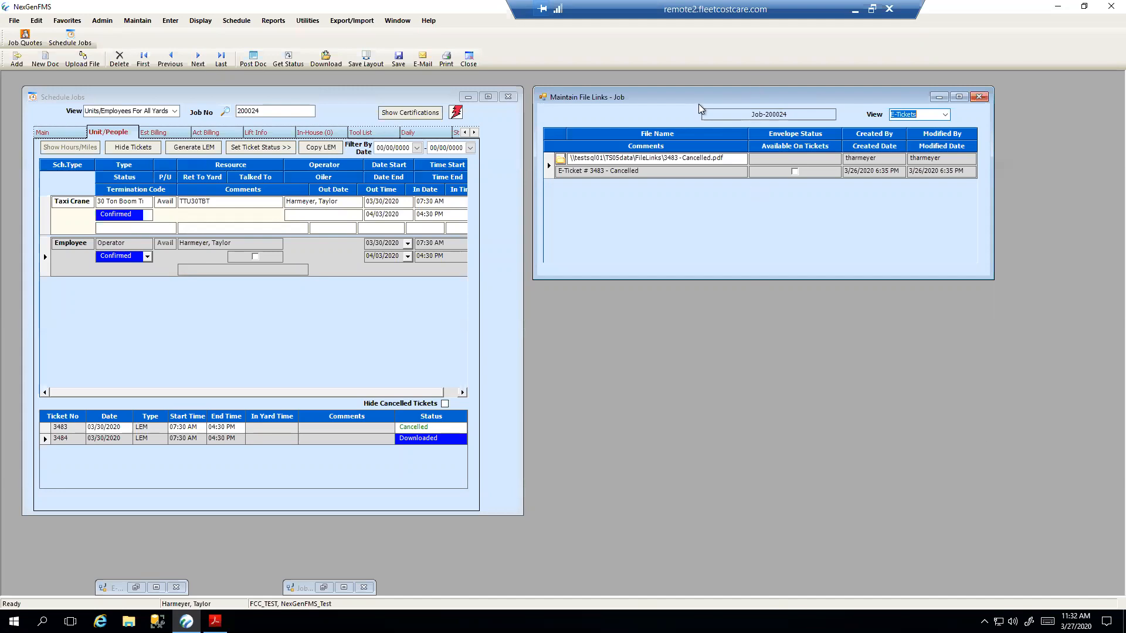
pyautogui.moveTo(706, 93)
pyautogui.mouseDown()
pyautogui.moveTo(720, 112)
pyautogui.moveTo(723, 93)
pyautogui.mouseUp()
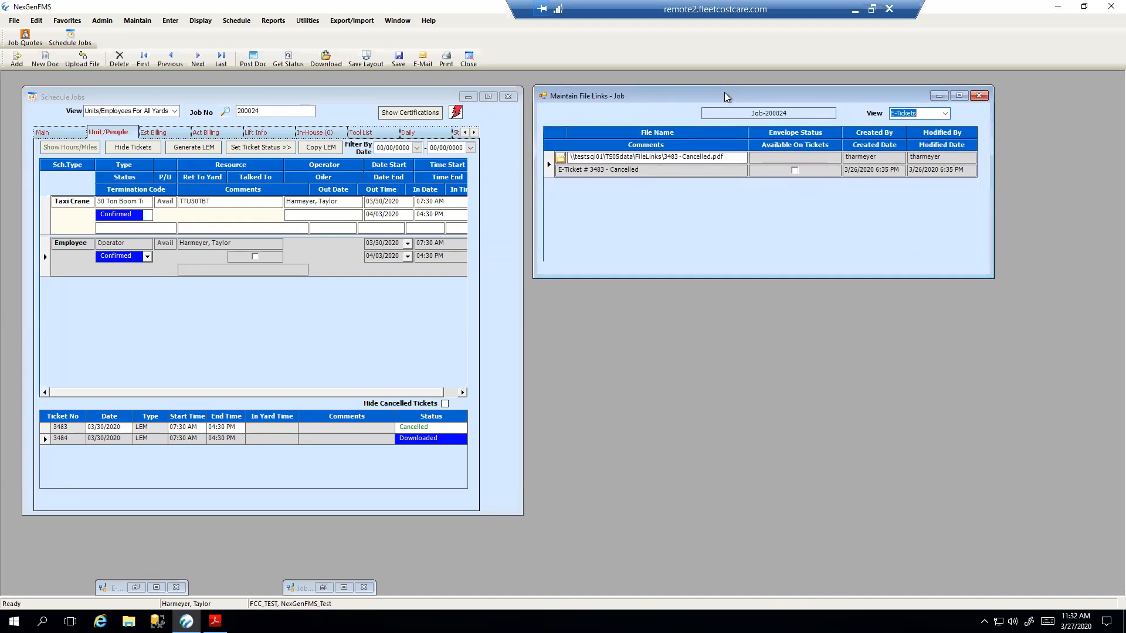
# Close the job's file links window and minimize the Schedule Jobs window.
pyautogui.click(984, 98)
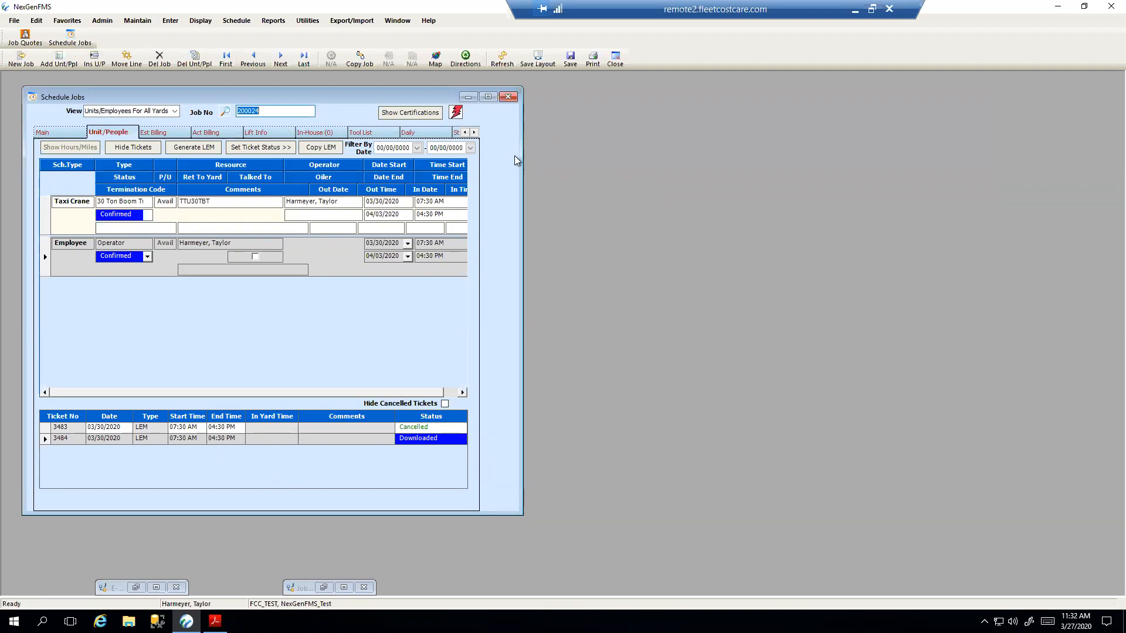
pyautogui.click(469, 97)
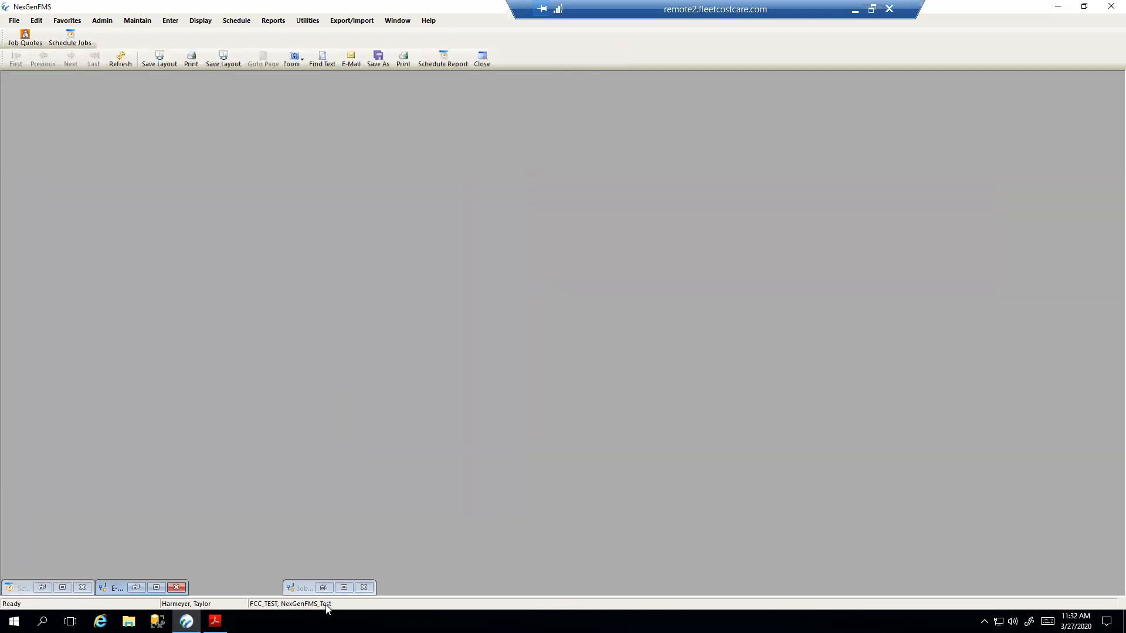
# Locate the E-Ticket Status Report among the job reports and bring up its already generated, minimized copy.
pyautogui.click(273, 21)
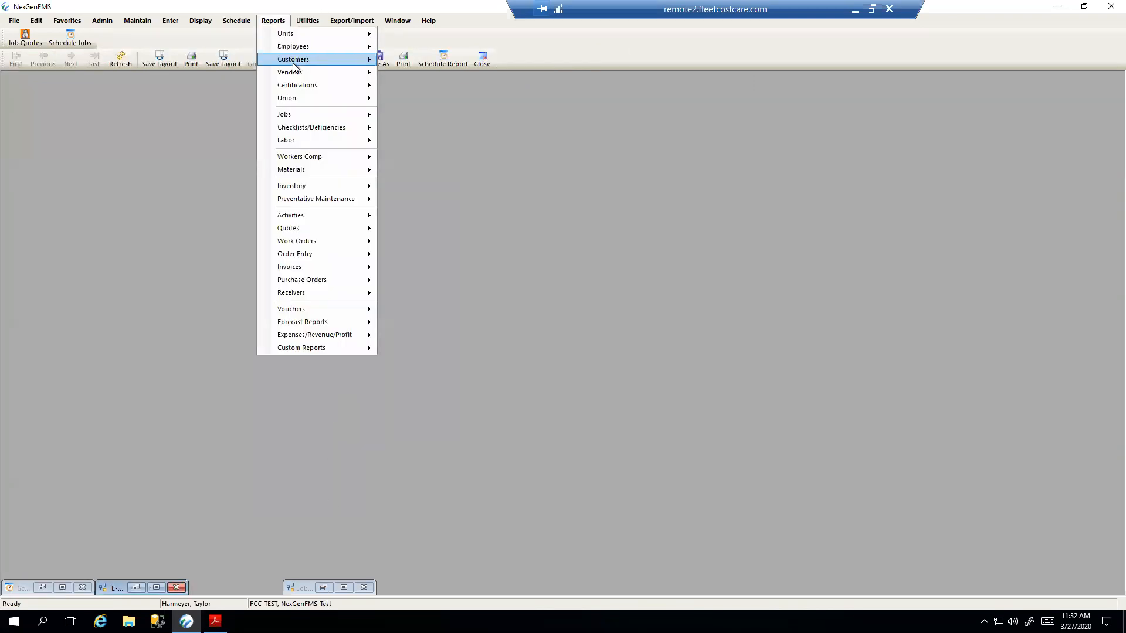
pyautogui.moveTo(304, 114)
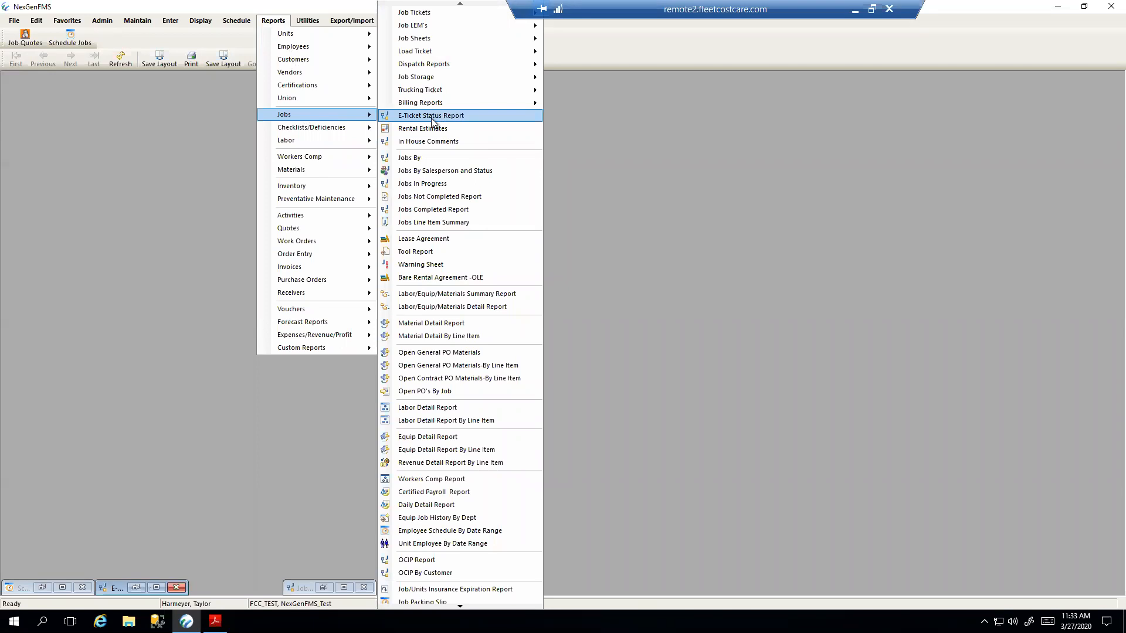
pyautogui.click(432, 115)
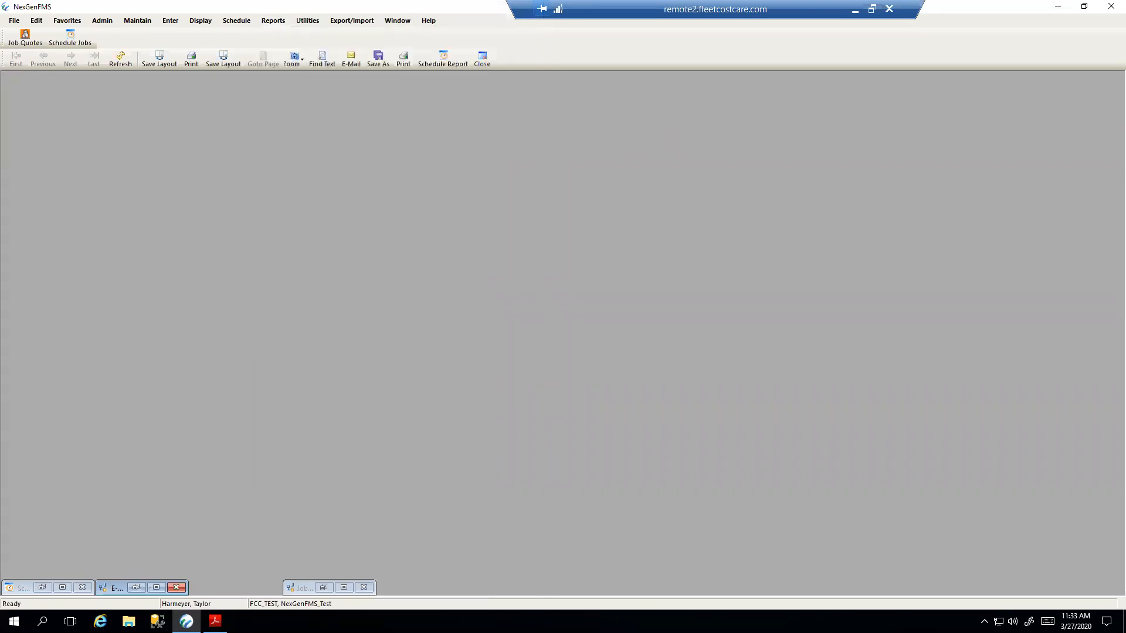
pyautogui.click(324, 588)
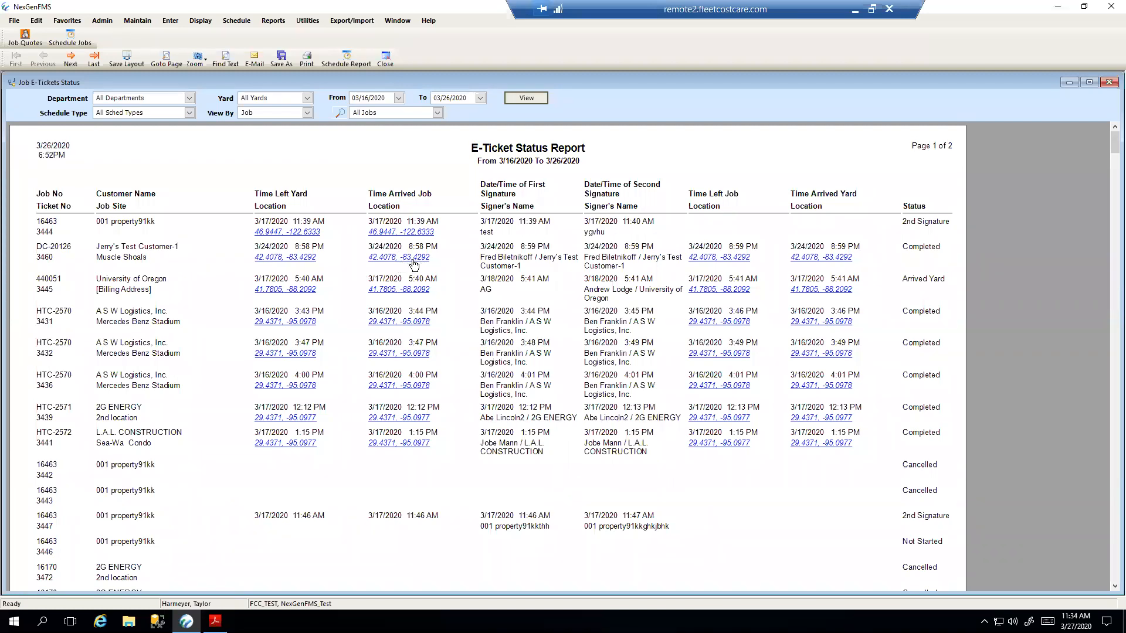
# View the Time Arrived Job location of the Muscle Shoals ticket on the map, and minimize the map.
pyautogui.click(413, 259)
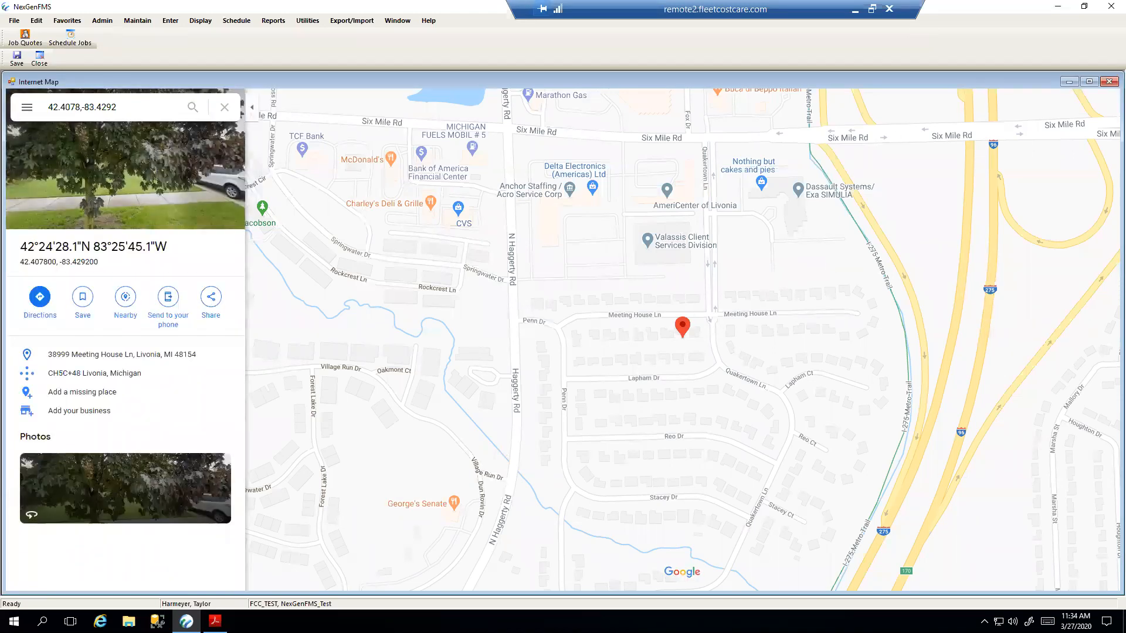
pyautogui.click(1068, 82)
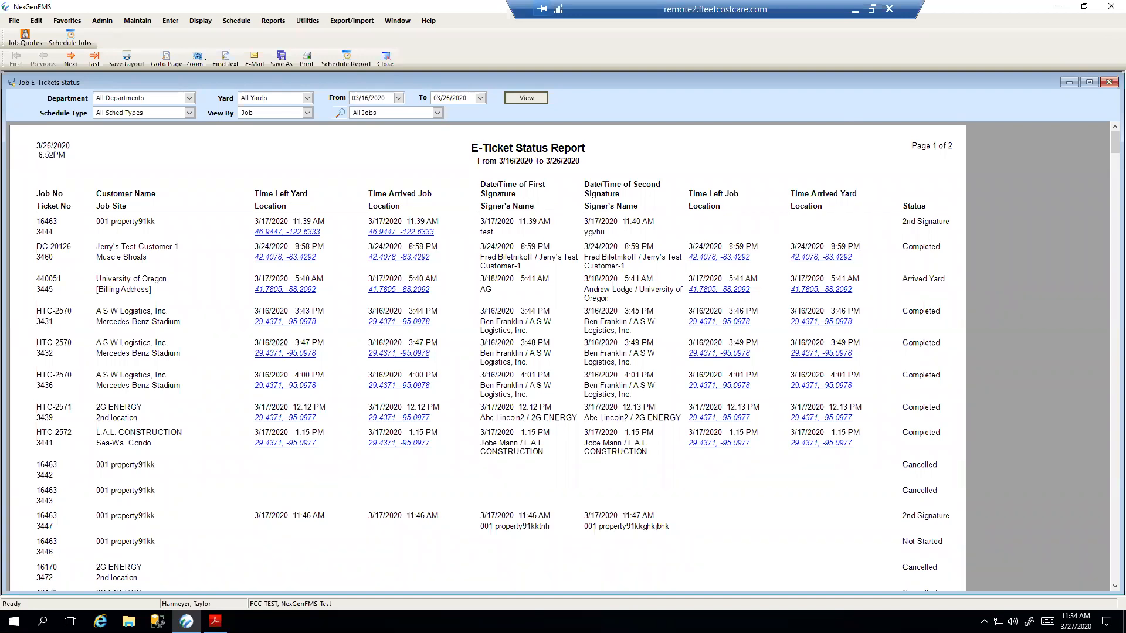
# Review the tickets and their statuses throughout the first page of the E-Ticket Status Report, and minimize the report.
pyautogui.scroll(-3, 396, 439)
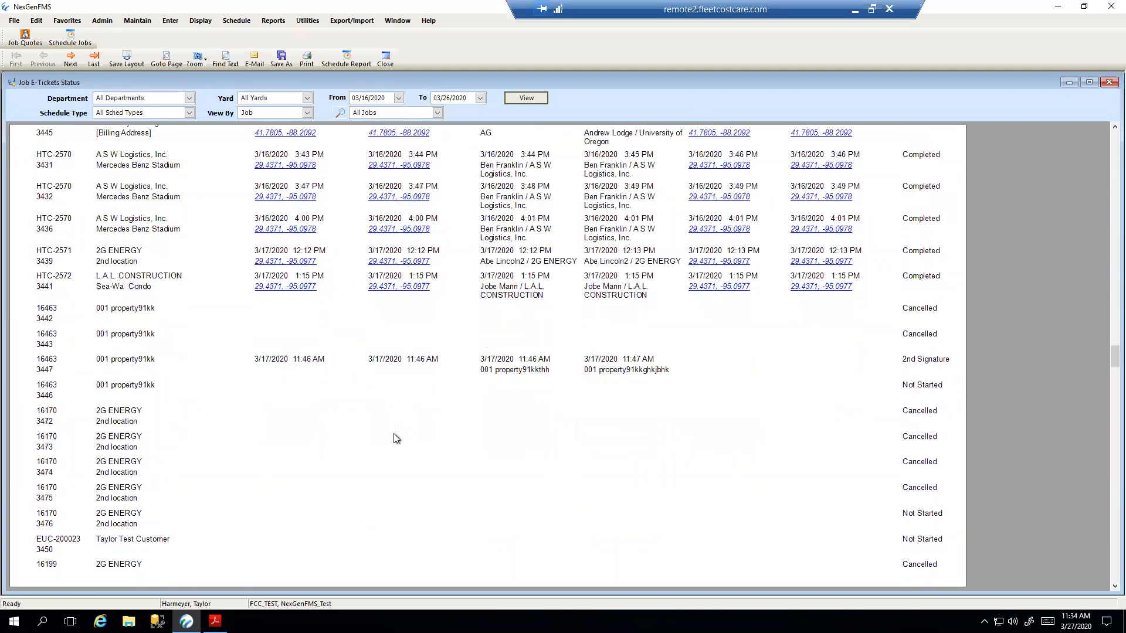
pyautogui.scroll(10, 221, 276)
pyautogui.scroll(-8, 248, 332)
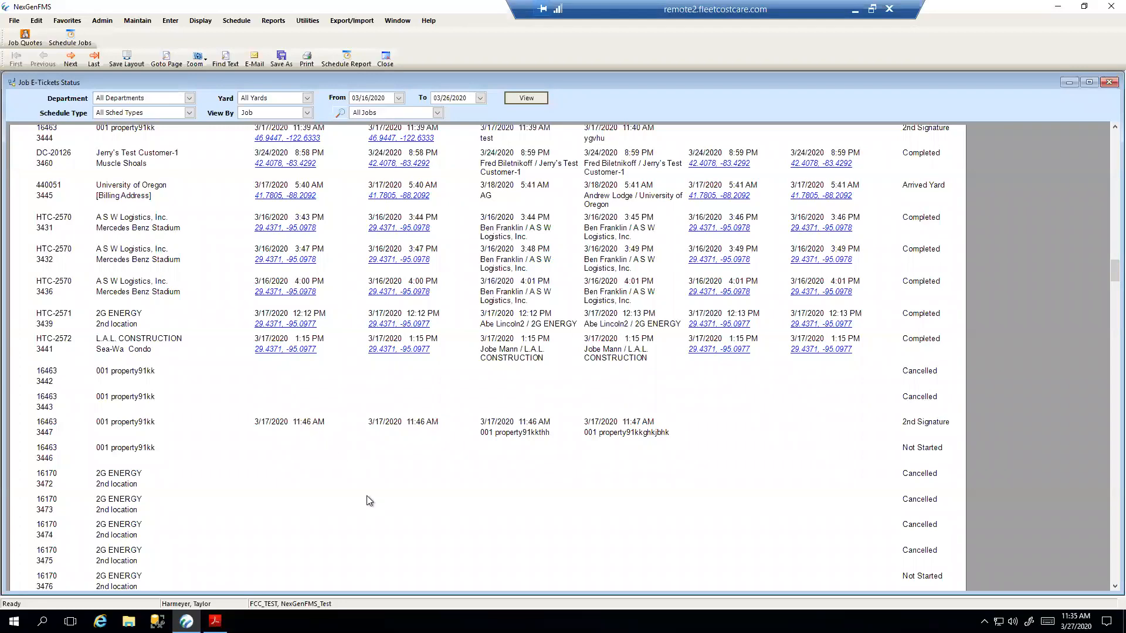
pyautogui.scroll(3, 367, 496)
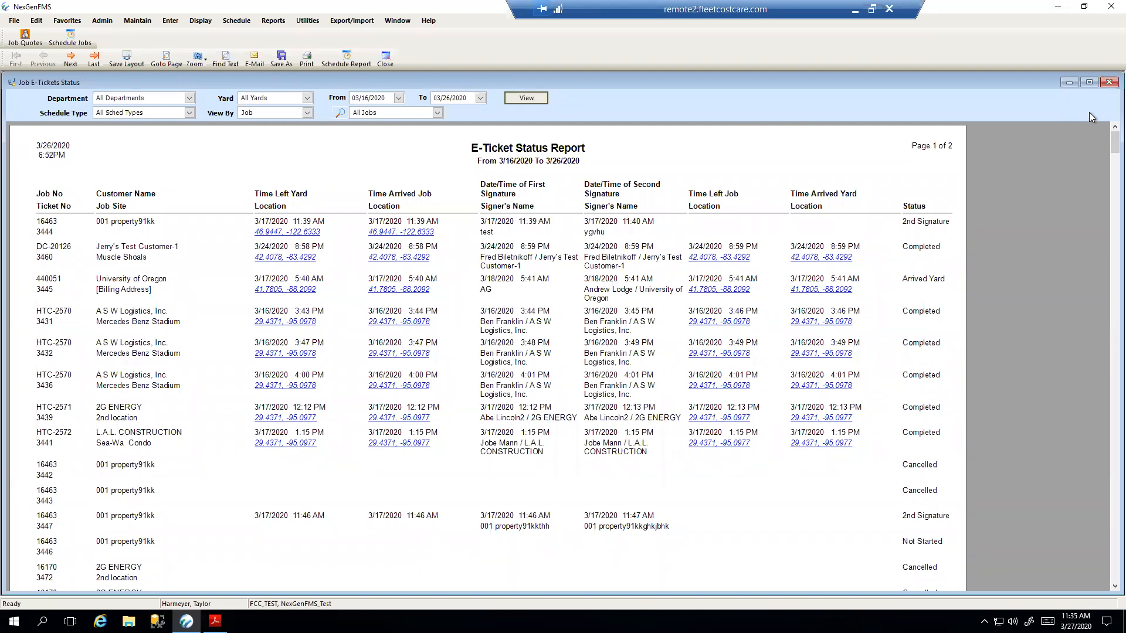
pyautogui.click(1068, 83)
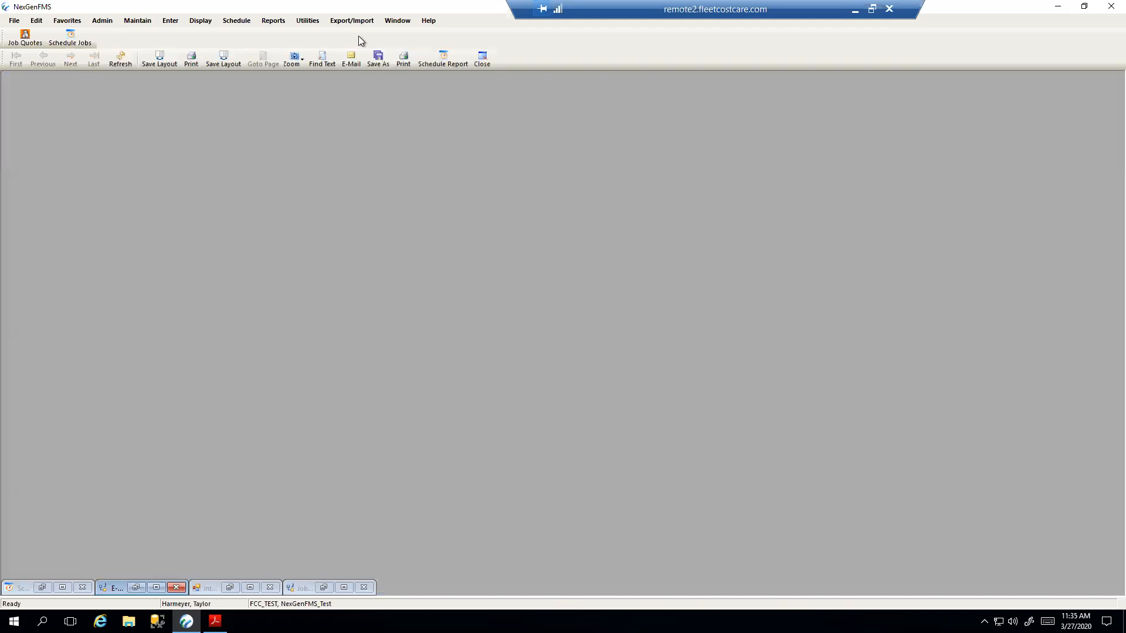
# Open the Unit/Employee Schedule display.
pyautogui.click(245, 21)
pyautogui.click(225, 21)
pyautogui.click(246, 21)
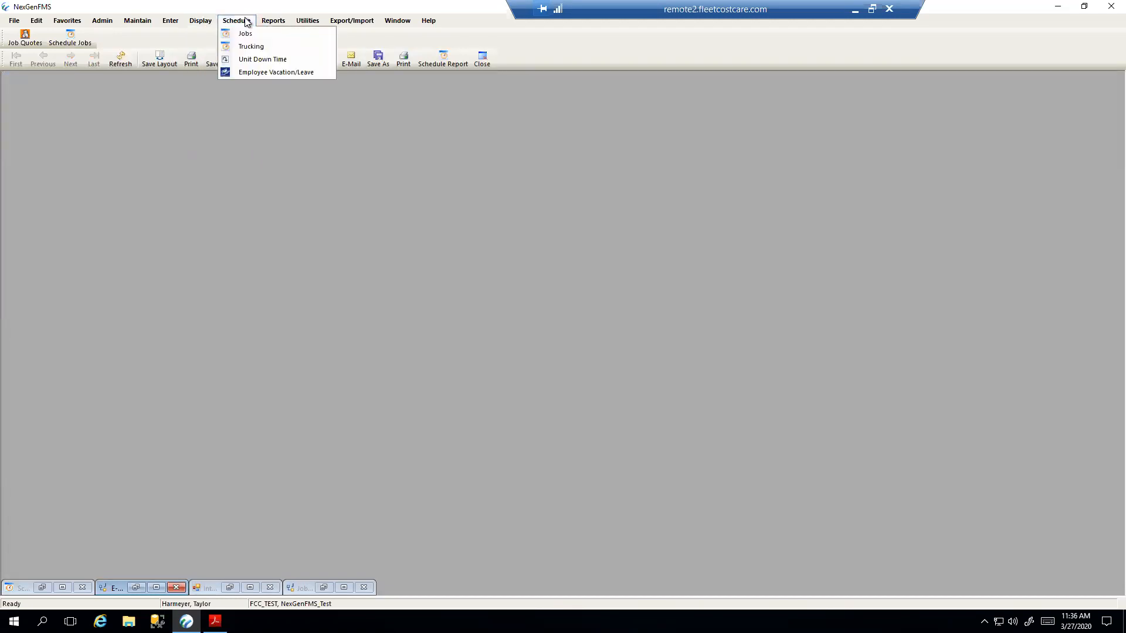
pyautogui.moveTo(205, 22)
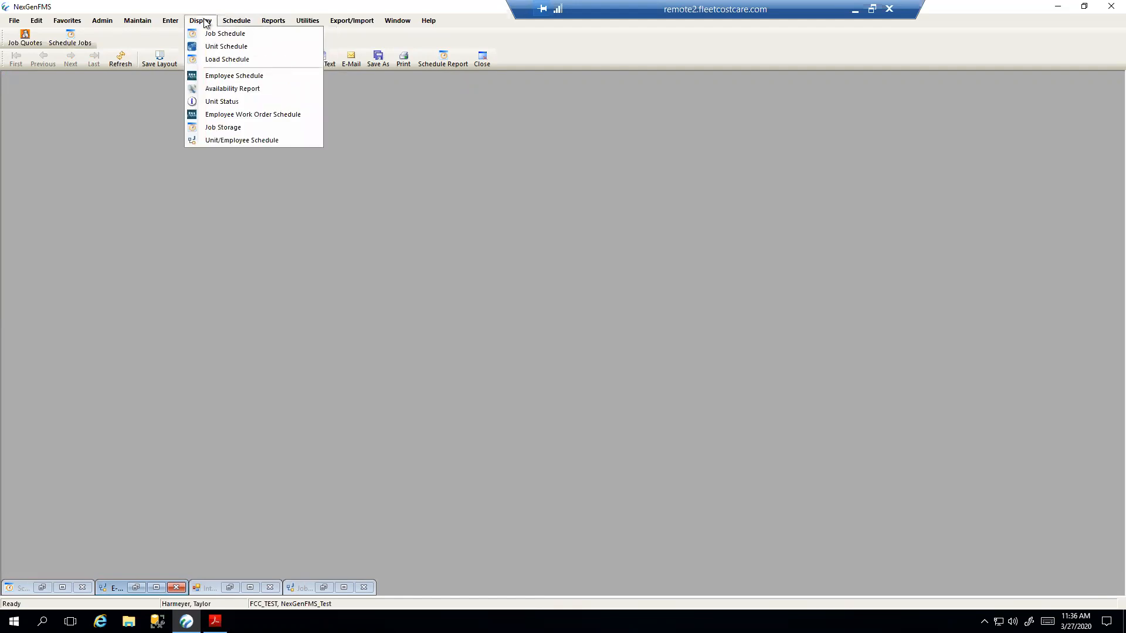
pyautogui.click(252, 141)
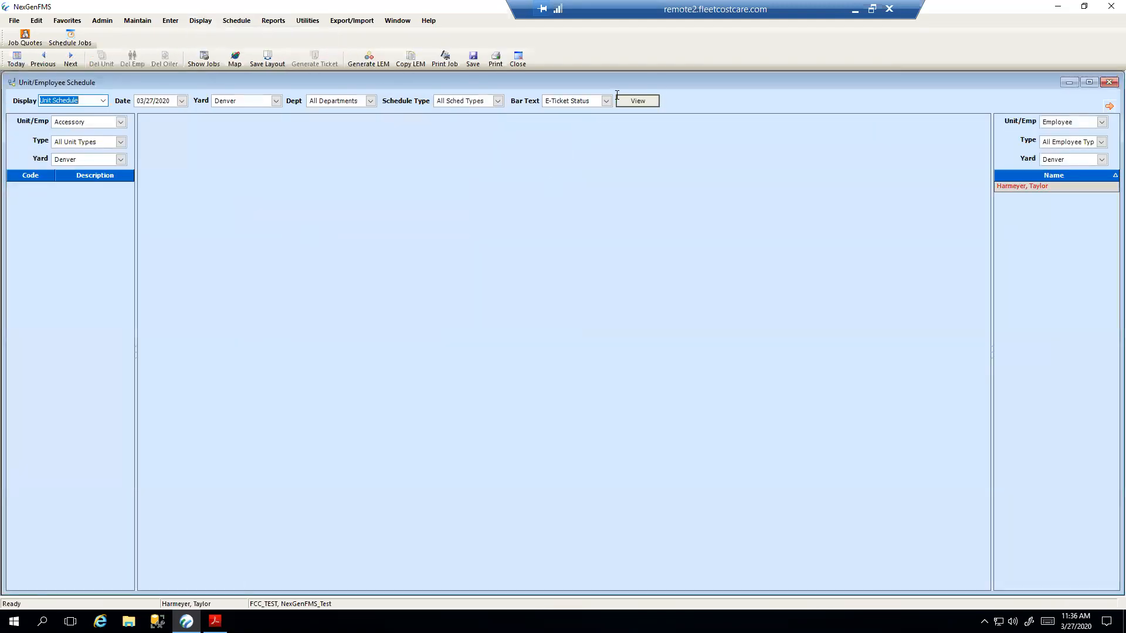
# Set the schedule's yard filter to All Yards and load the unit schedule for 03/27/2020.
pyautogui.click(278, 101)
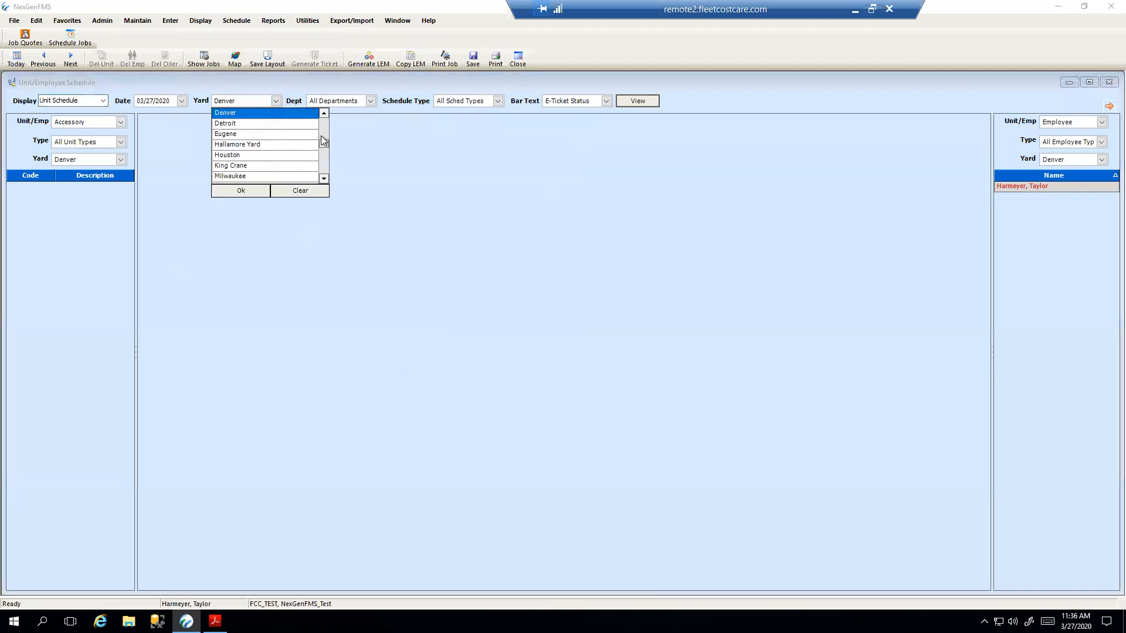
pyautogui.click(295, 113)
pyautogui.click(240, 191)
pyautogui.click(645, 102)
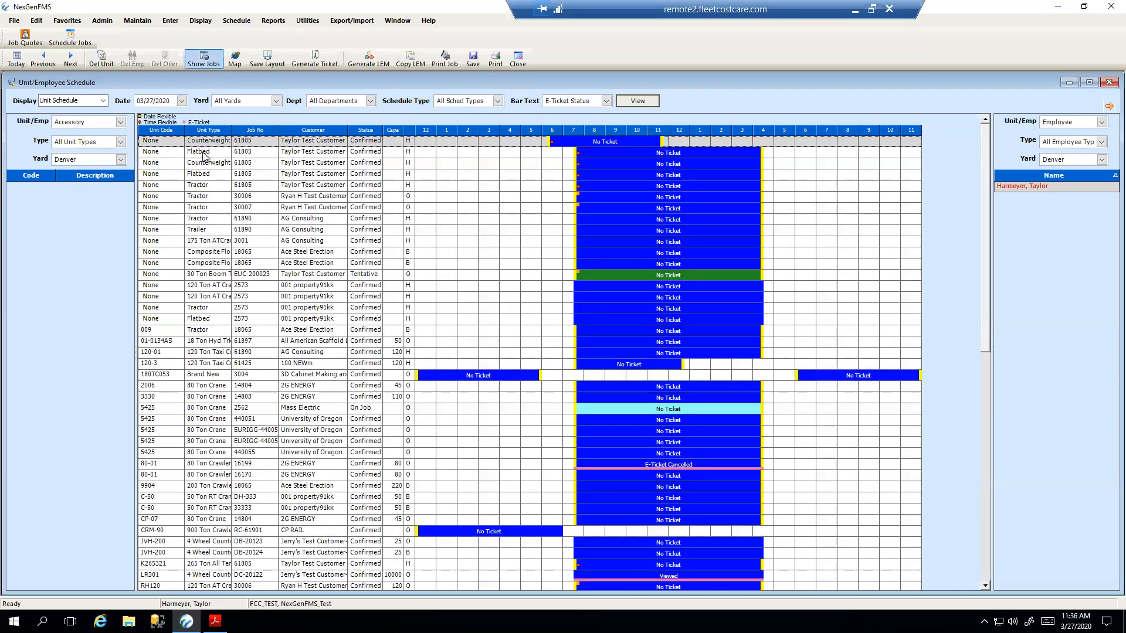
# Set the yard filter of the available units list to All Yards.
pyautogui.click(121, 159)
pyautogui.moveTo(161, 195); pyautogui.dragTo(163, 175)
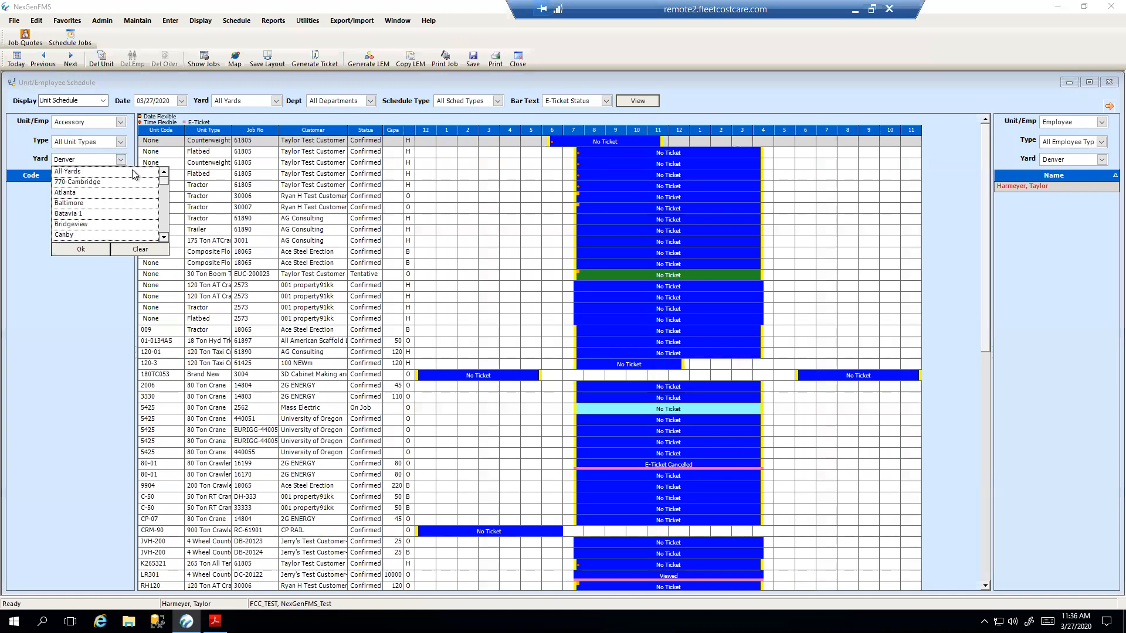
pyautogui.click(132, 171)
pyautogui.click(82, 250)
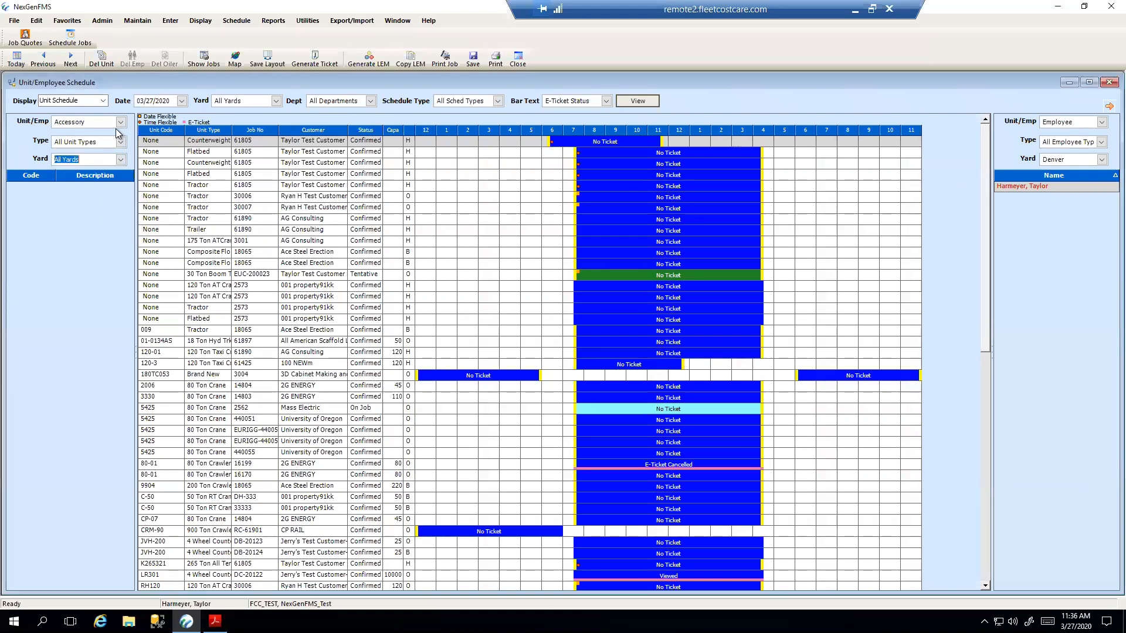
pyautogui.click(121, 122)
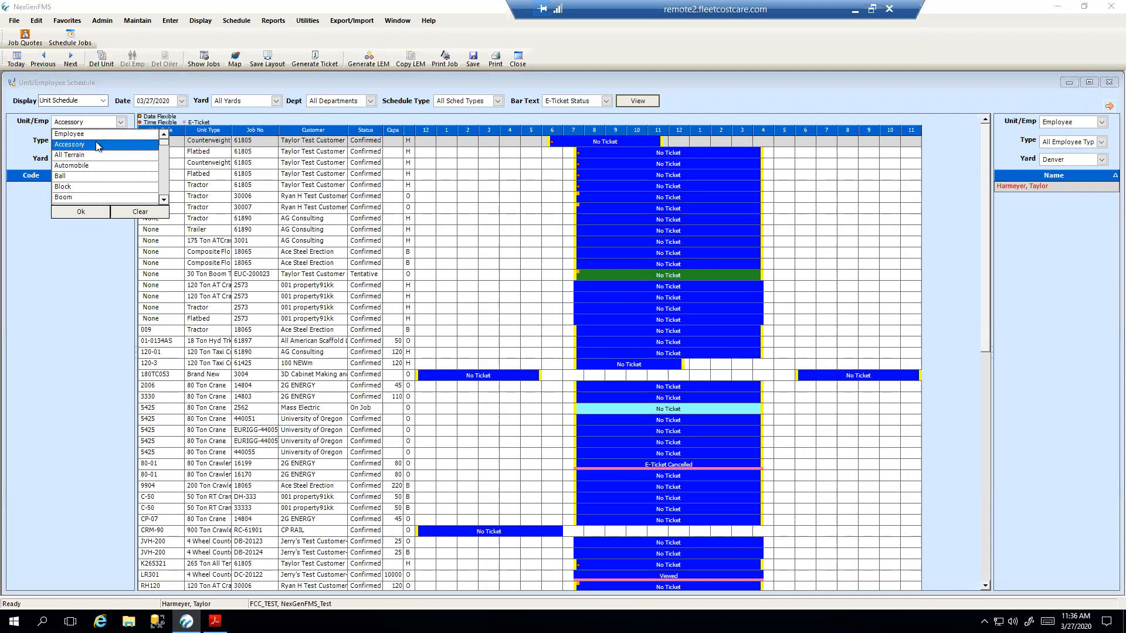
pyautogui.click(81, 212)
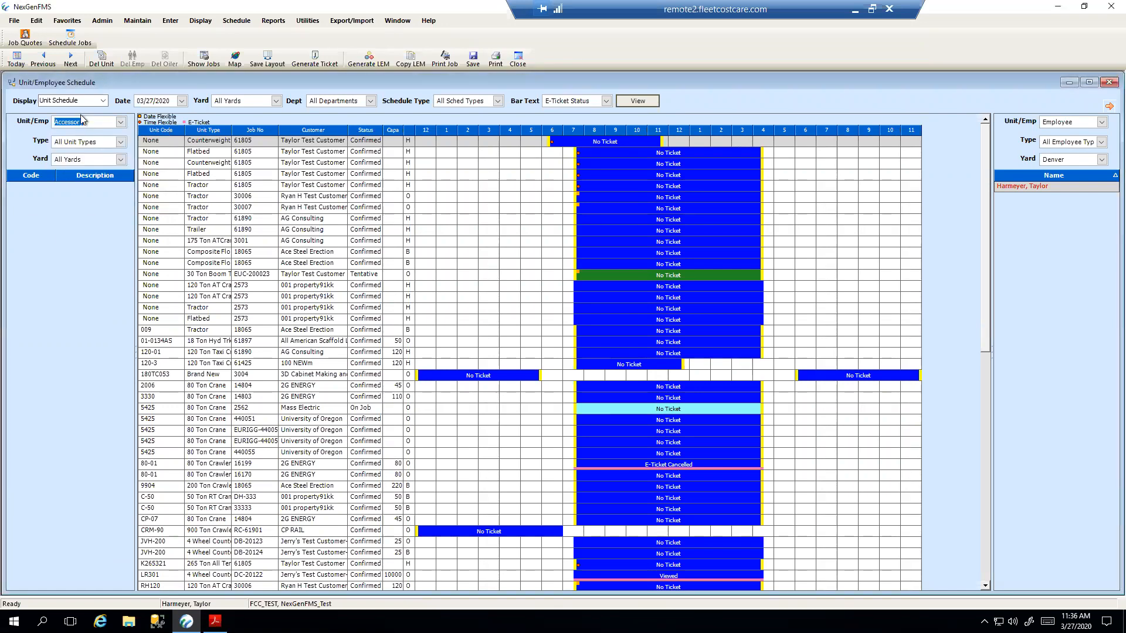
pyautogui.click(120, 142)
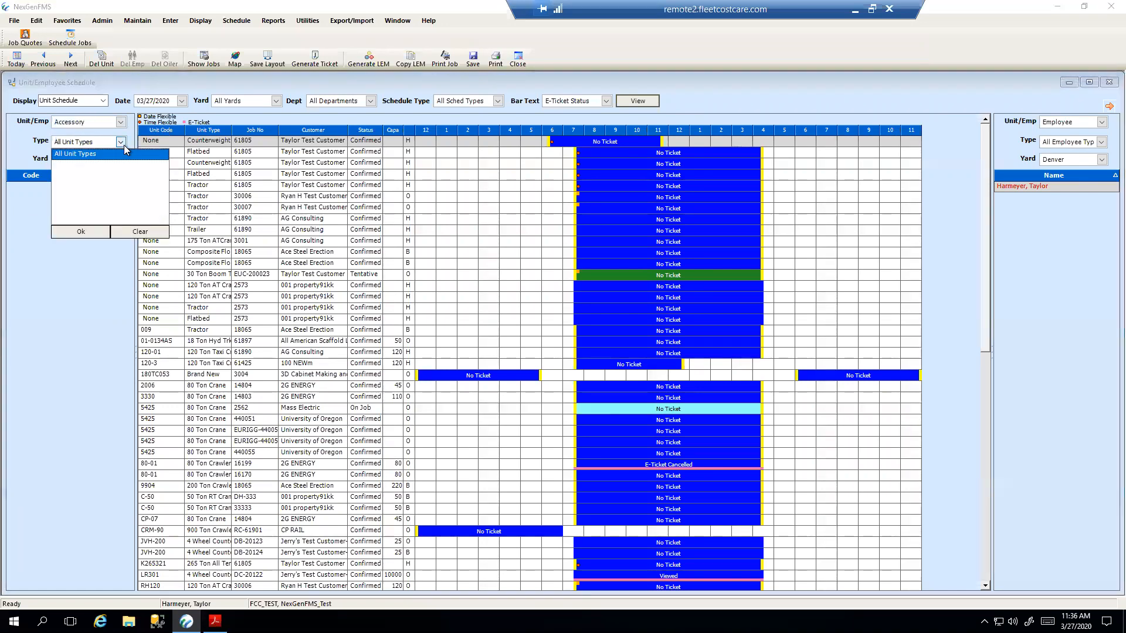
pyautogui.click(97, 141)
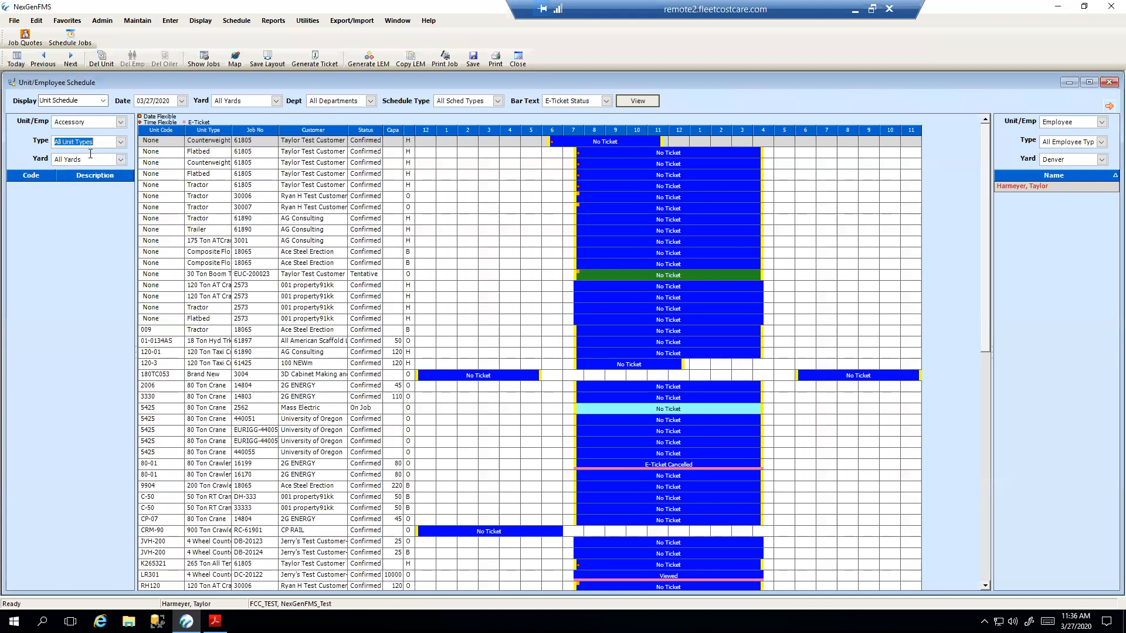
pyautogui.click(119, 123)
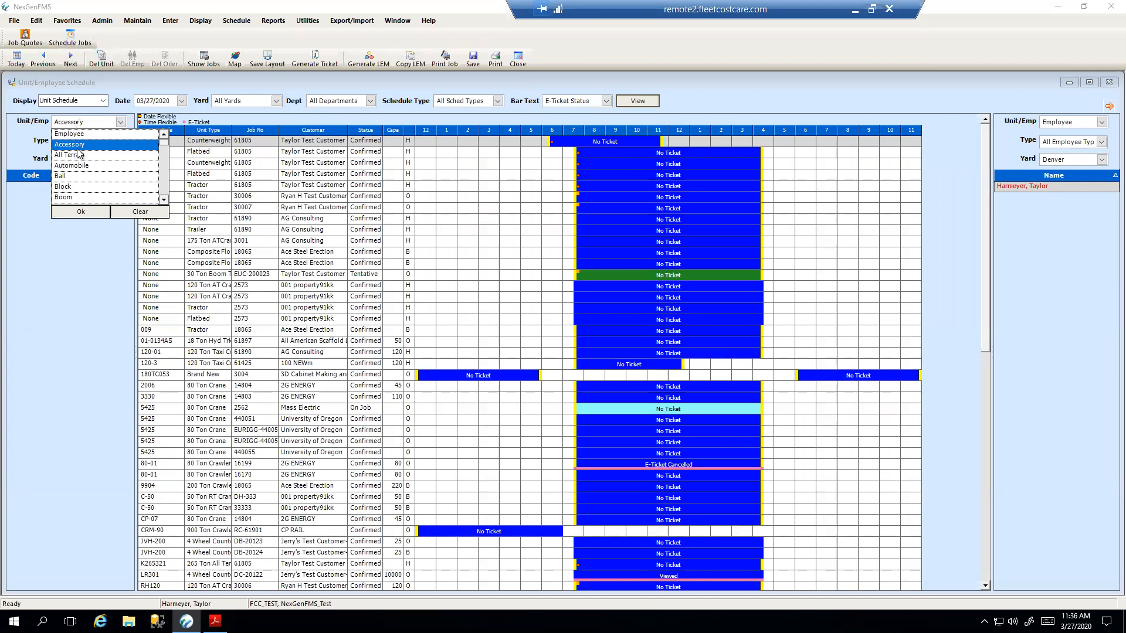
pyautogui.click(130, 138)
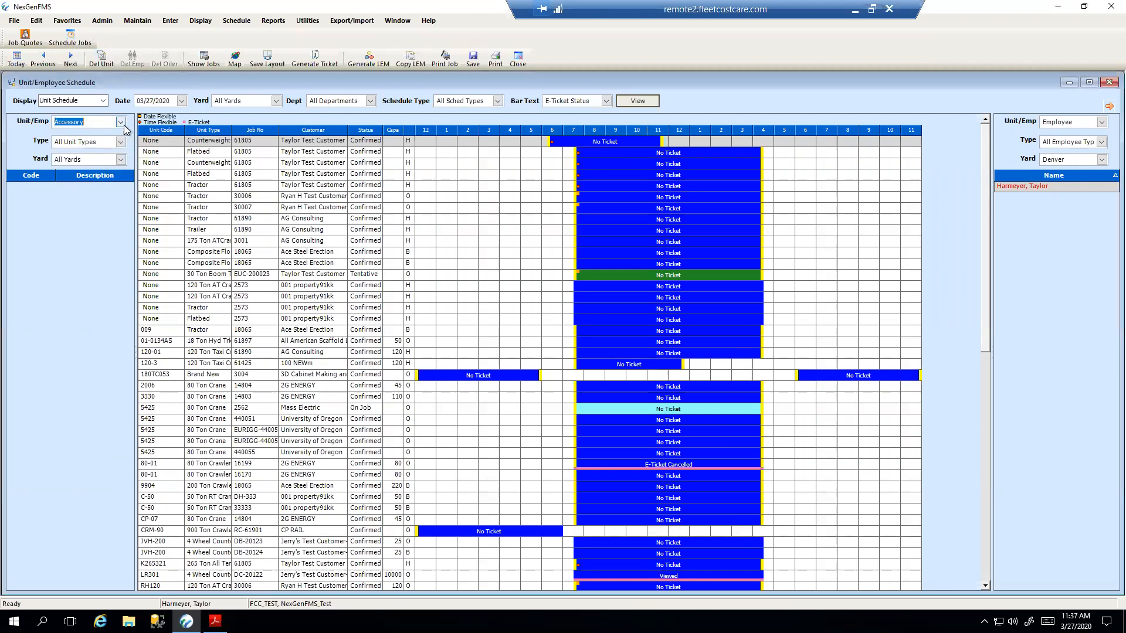
pyautogui.click(121, 122)
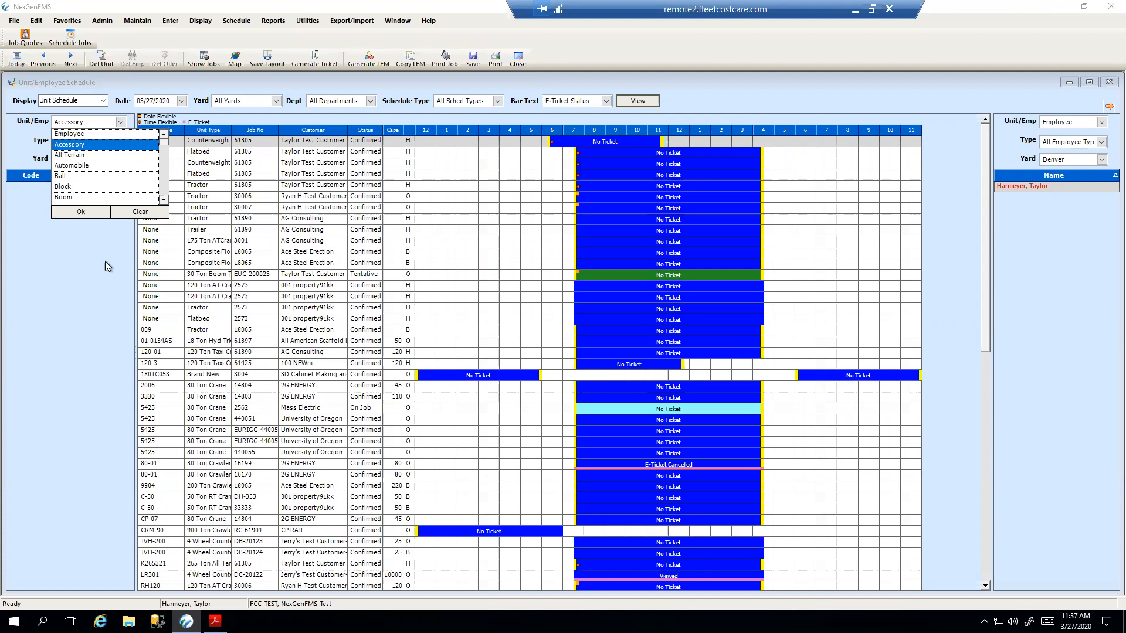
pyautogui.click(92, 280)
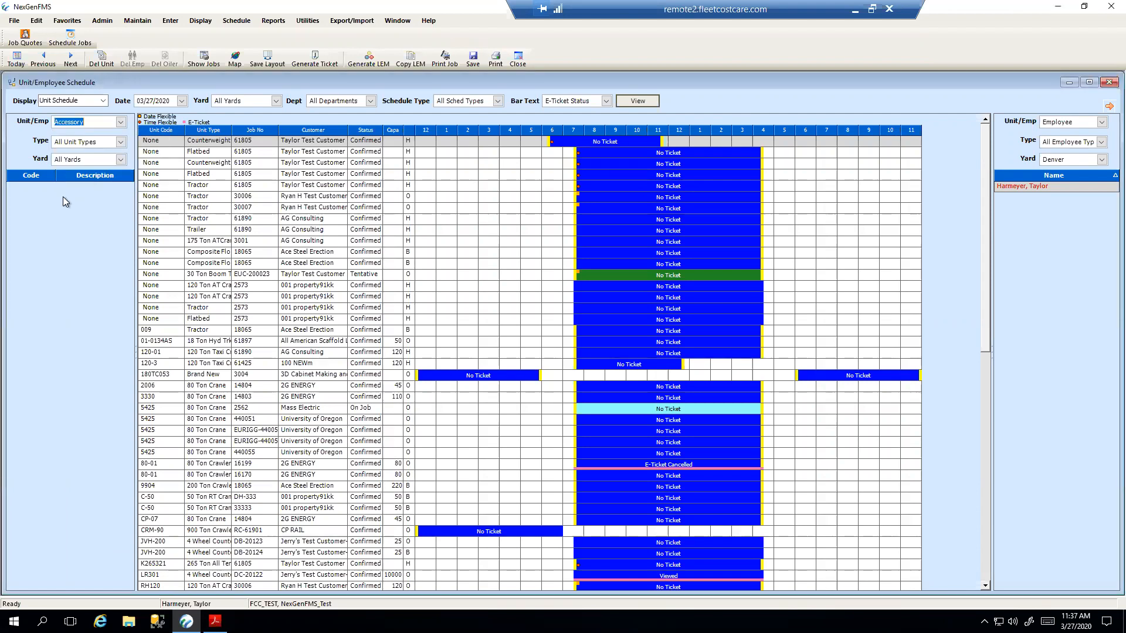
pyautogui.click(121, 122)
pyautogui.click(122, 242)
# Replace the Accessory category in the units list filter with All Terrain, Boom Truck, Boom and Taxi Crane.
pyautogui.click(121, 122)
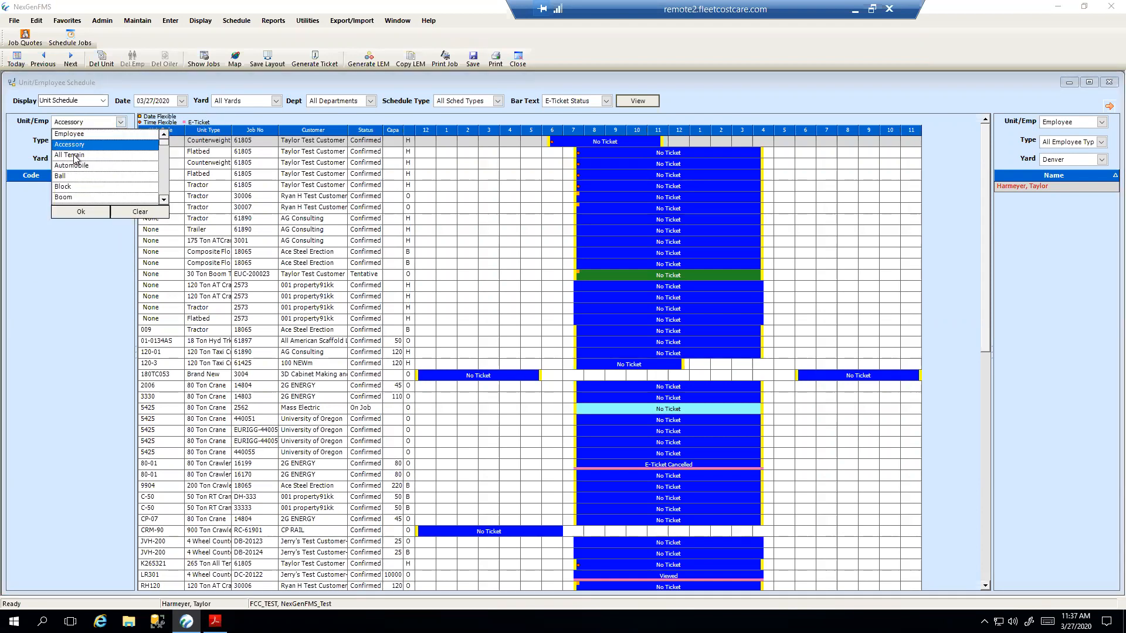
pyautogui.click(74, 156)
pyautogui.click(86, 146)
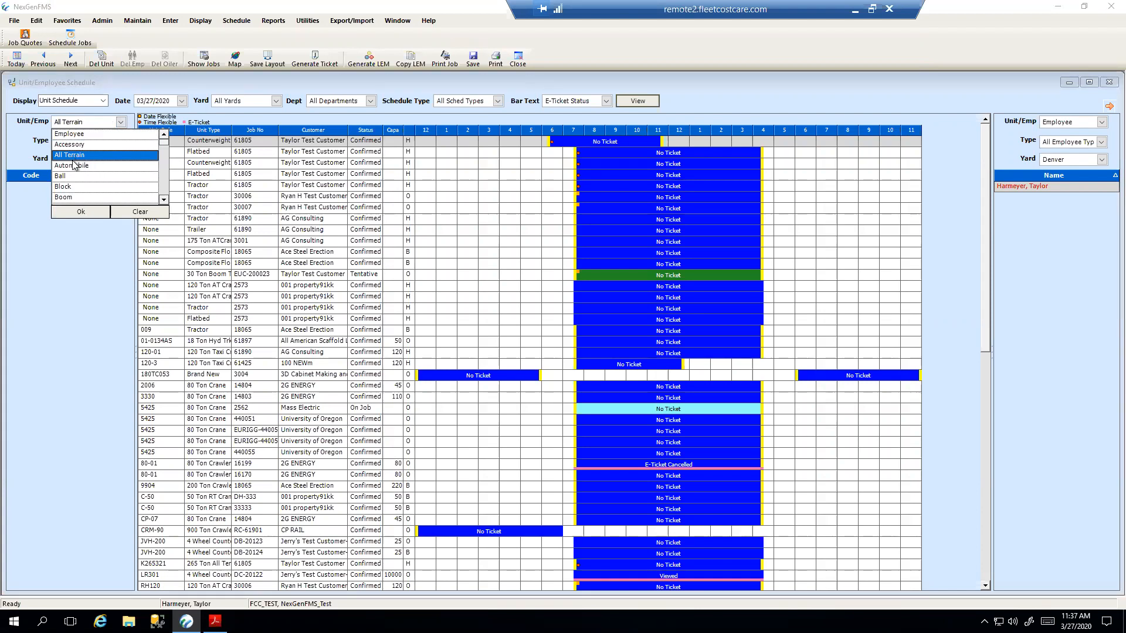
pyautogui.click(164, 200)
pyautogui.click(165, 201)
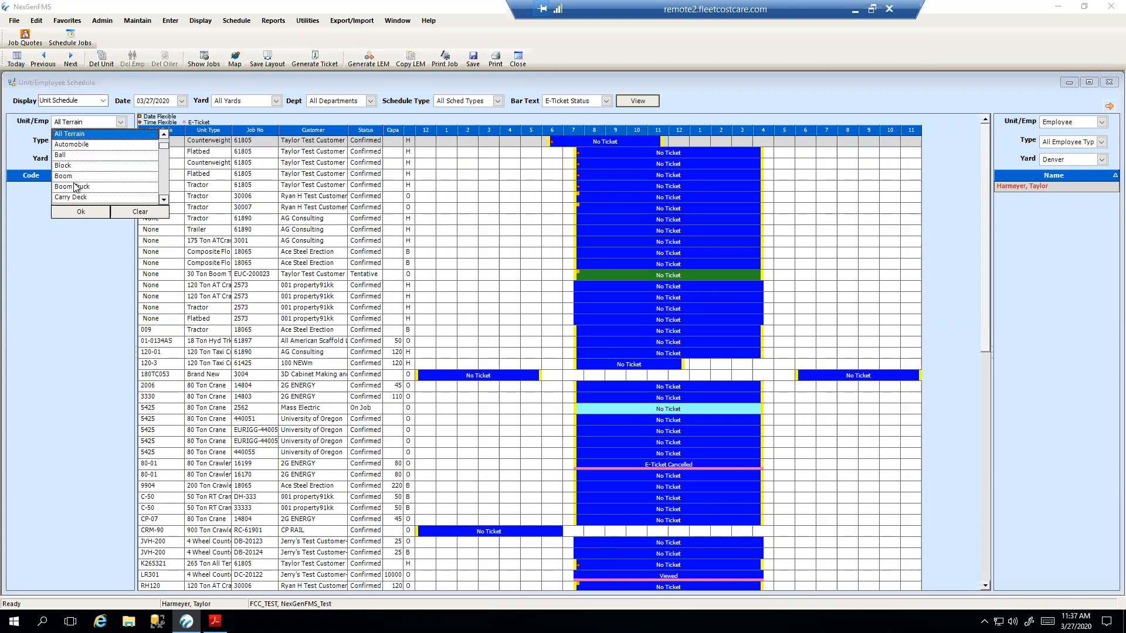
pyautogui.click(77, 187)
pyautogui.click(79, 177)
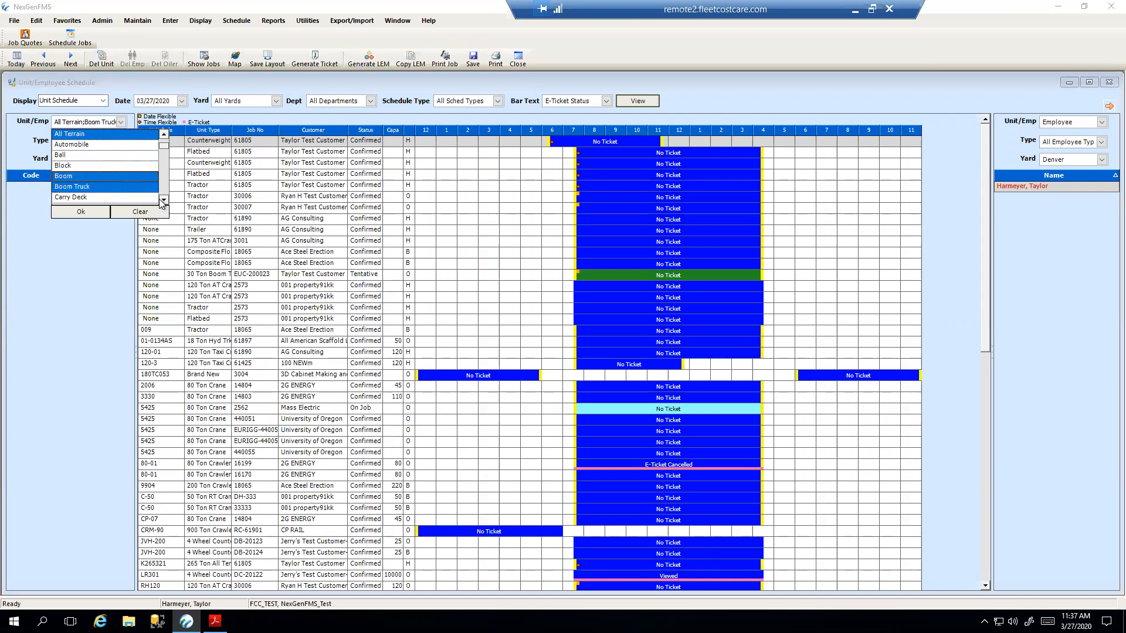
pyautogui.click(163, 200)
pyautogui.click(164, 200)
pyautogui.click(163, 200)
pyautogui.click(163, 200)
pyautogui.click(163, 200)
pyautogui.click(163, 200)
pyautogui.click(164, 200)
pyautogui.click(163, 200)
pyautogui.click(163, 199)
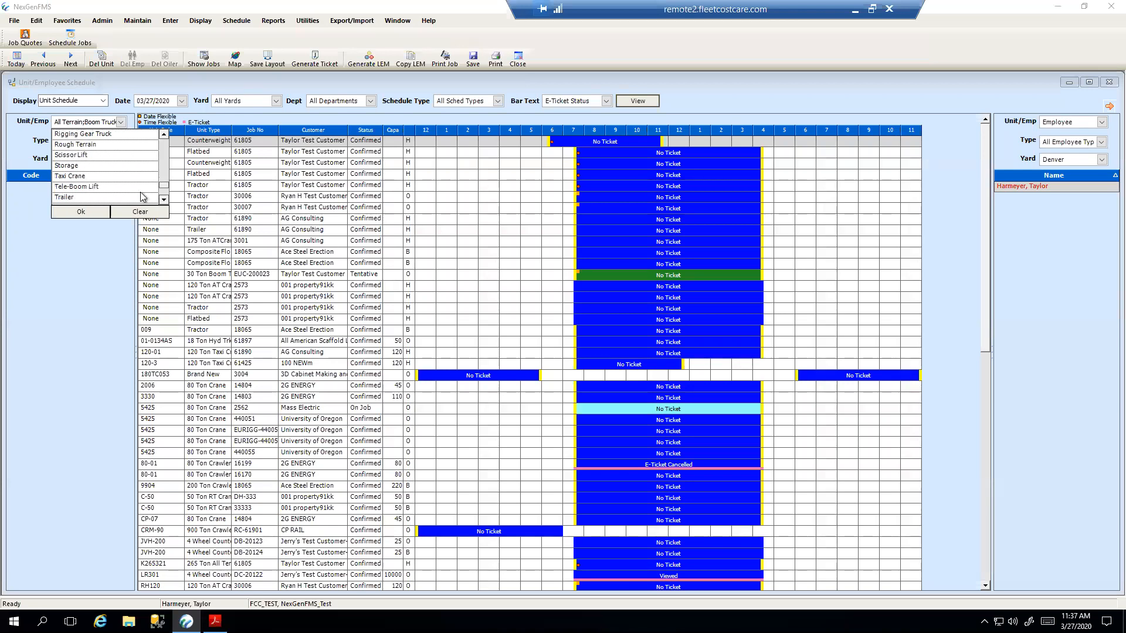
pyautogui.click(97, 177)
pyautogui.click(96, 212)
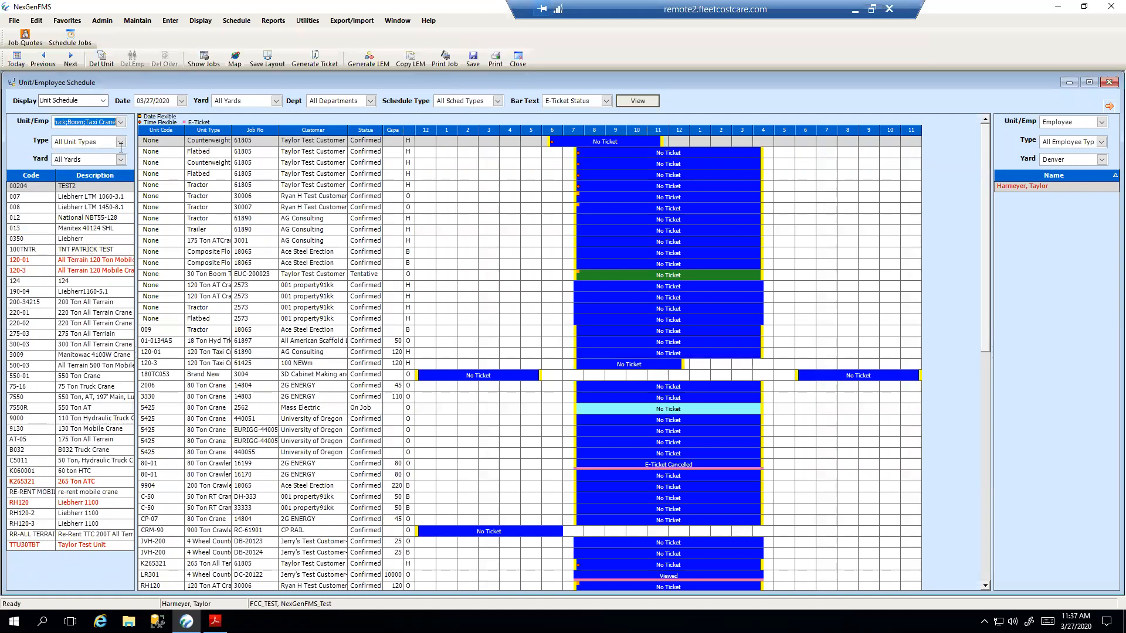
# Restrict the units list to the 30 Ton, 40 Ton and 55 Ton Boom Truck unit types.
pyautogui.click(121, 142)
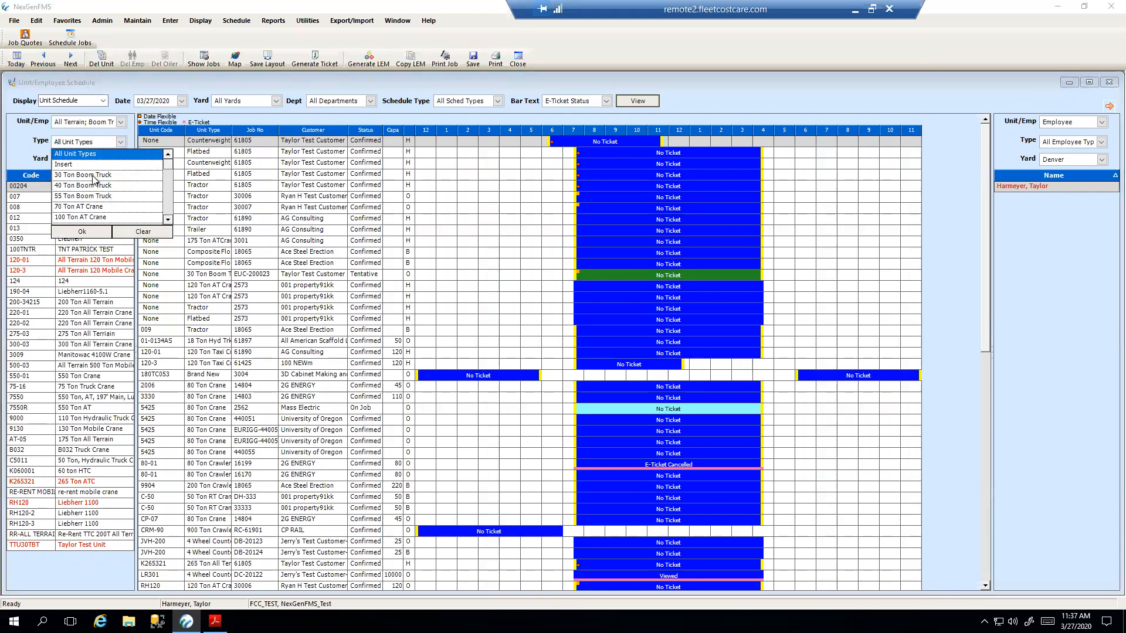
pyautogui.moveTo(169, 166)
pyautogui.mouseDown()
pyautogui.moveTo(173, 208)
pyautogui.moveTo(168, 159)
pyautogui.mouseUp()
pyautogui.click(88, 176)
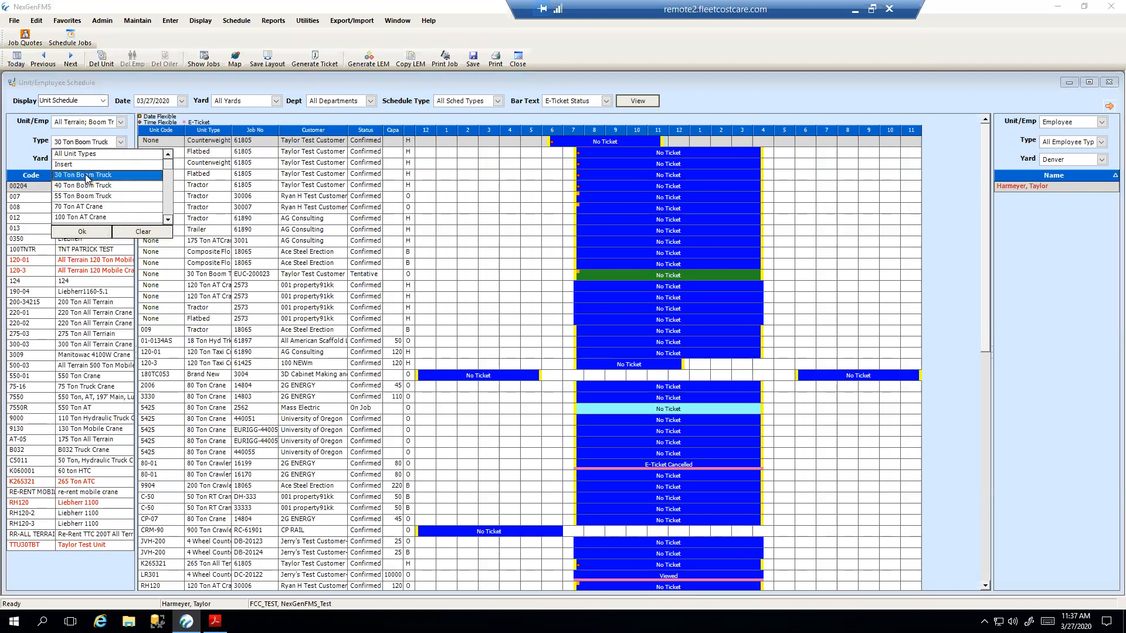
pyautogui.click(90, 186)
pyautogui.click(92, 196)
pyautogui.click(102, 231)
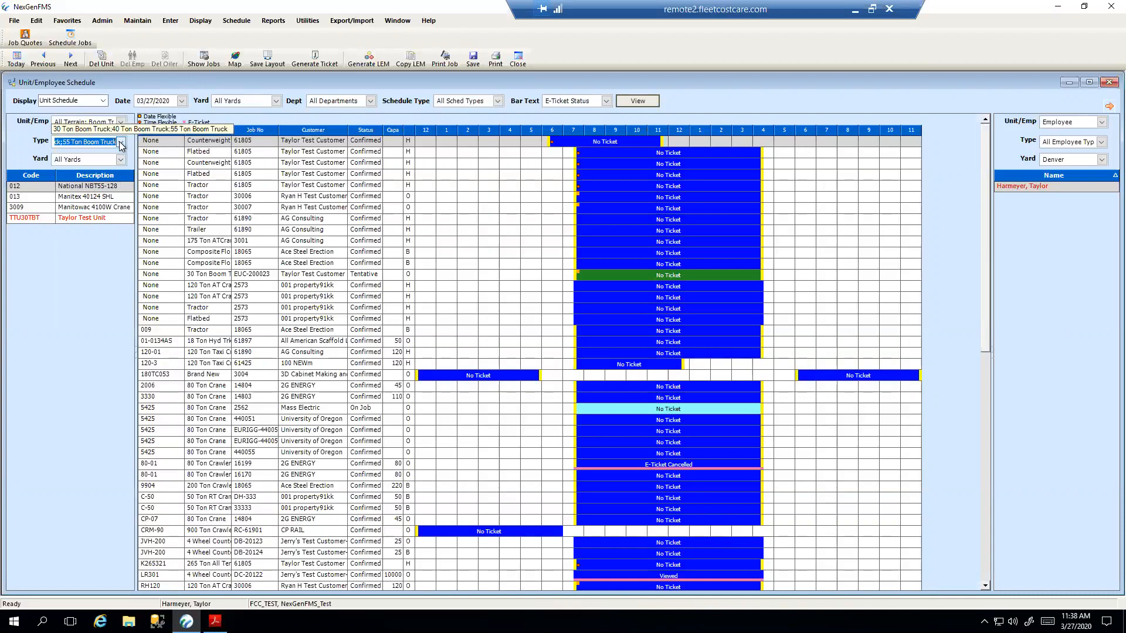
pyautogui.click(88, 187)
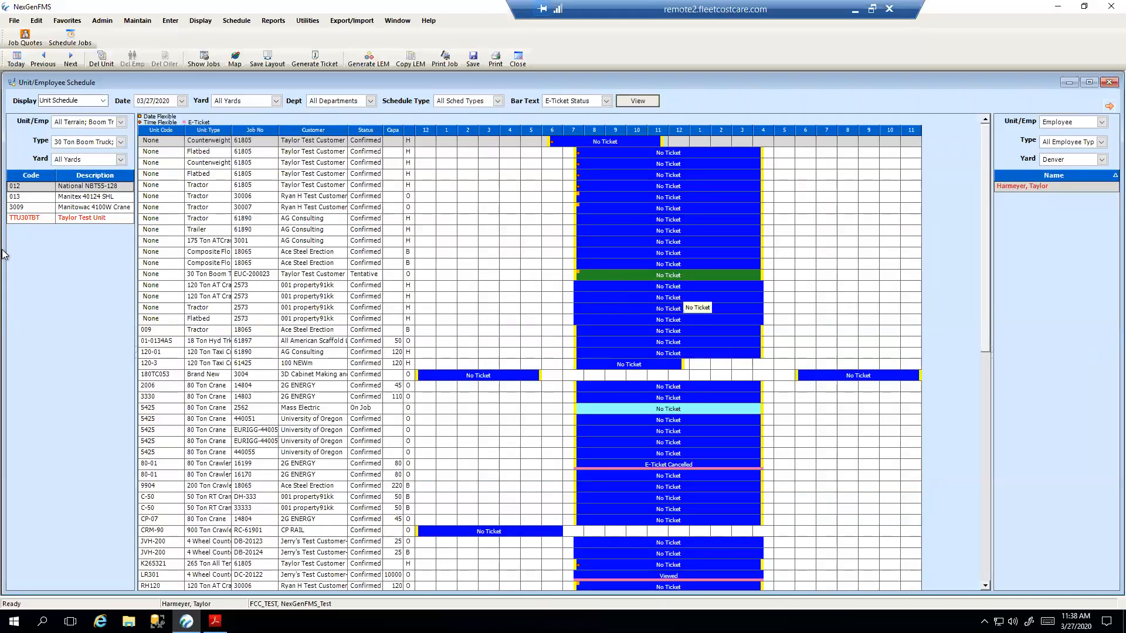
pyautogui.click(137, 20)
pyautogui.moveTo(159, 35)
pyautogui.click(236, 20)
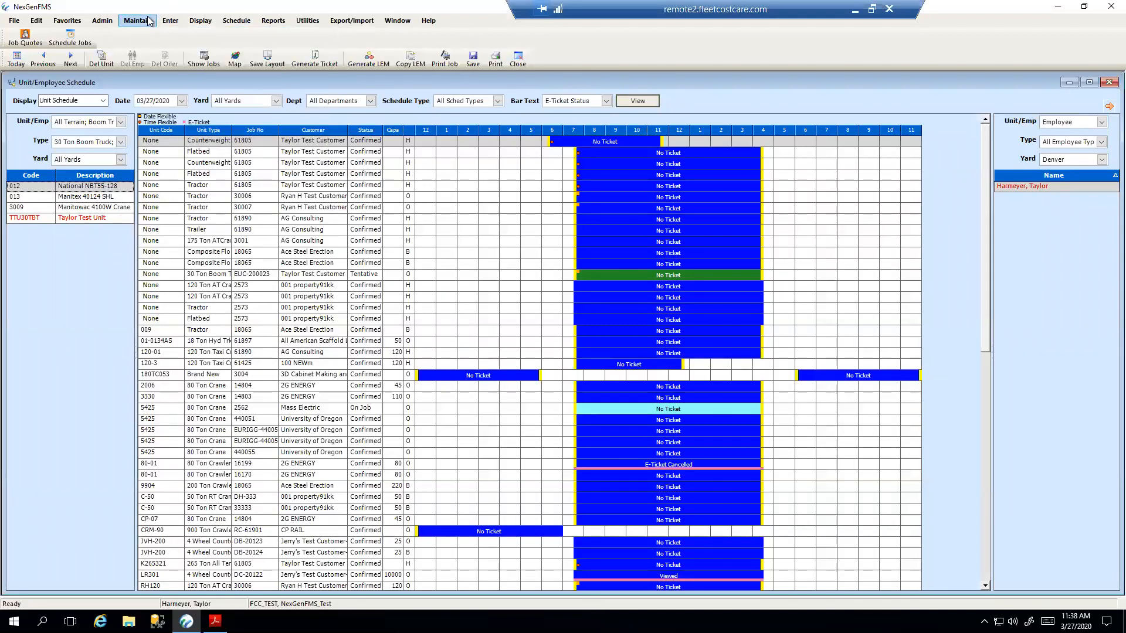
pyautogui.click(170, 21)
pyautogui.click(101, 56)
# Remove 30 Ton Boom Truck from the unit type filter of the units list.
pyautogui.click(122, 143)
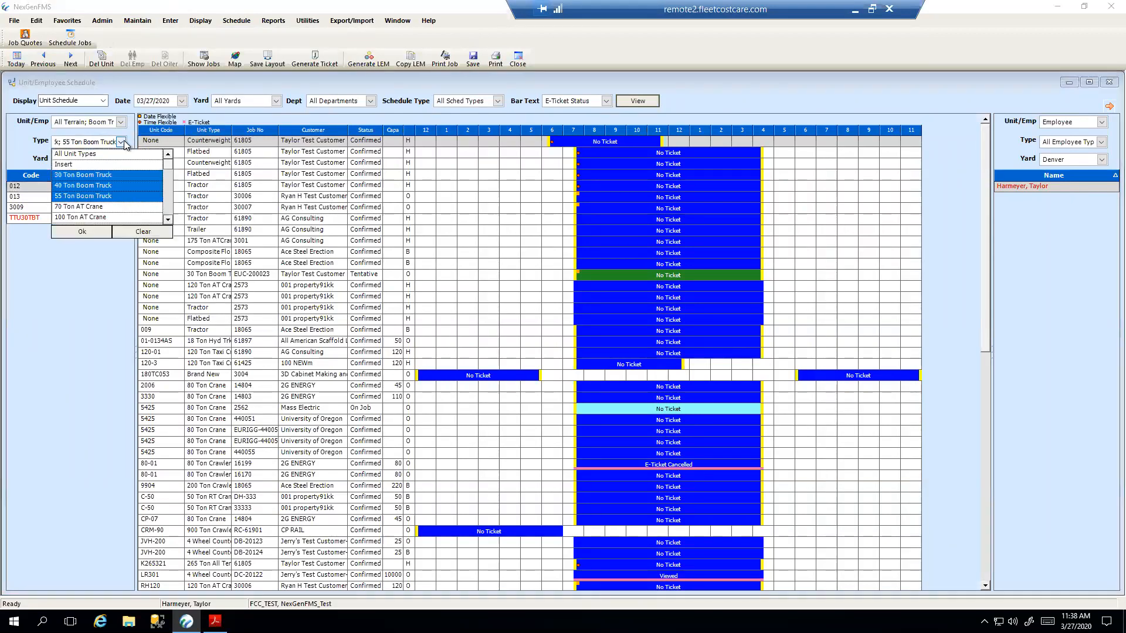
pyautogui.click(95, 197)
pyautogui.click(98, 233)
pyautogui.click(645, 102)
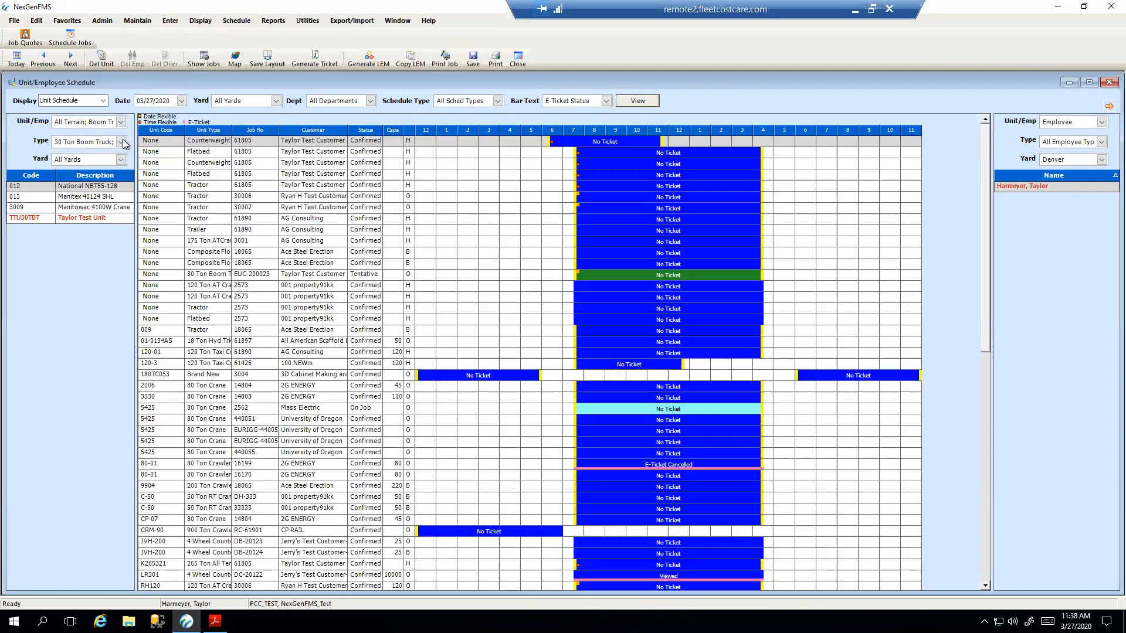
pyautogui.click(121, 142)
pyautogui.click(92, 201)
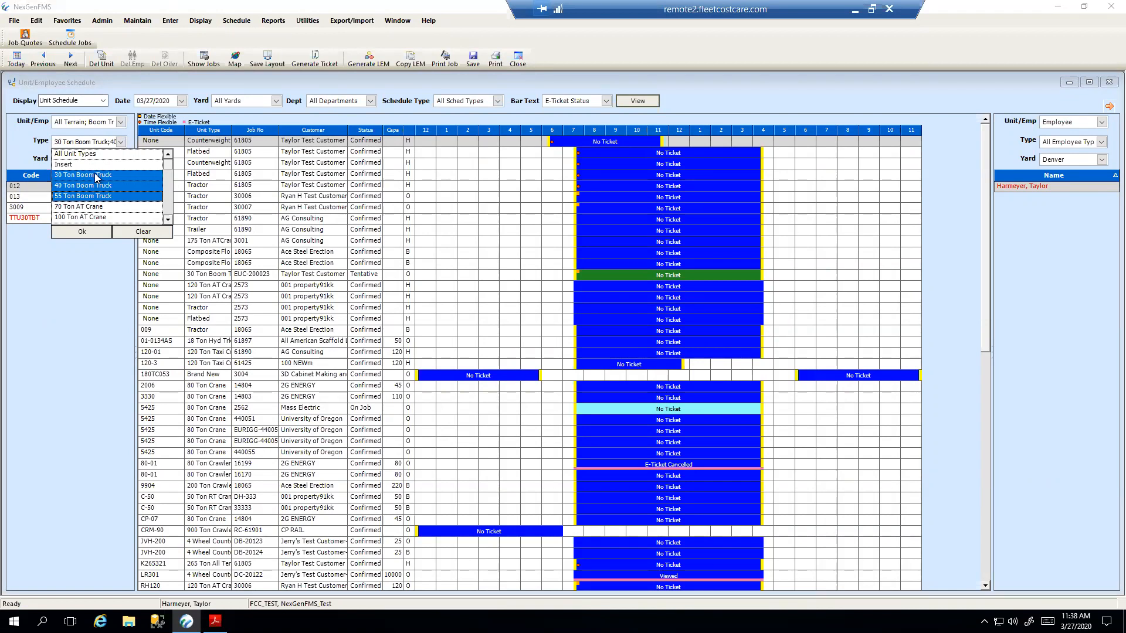
pyautogui.click(89, 233)
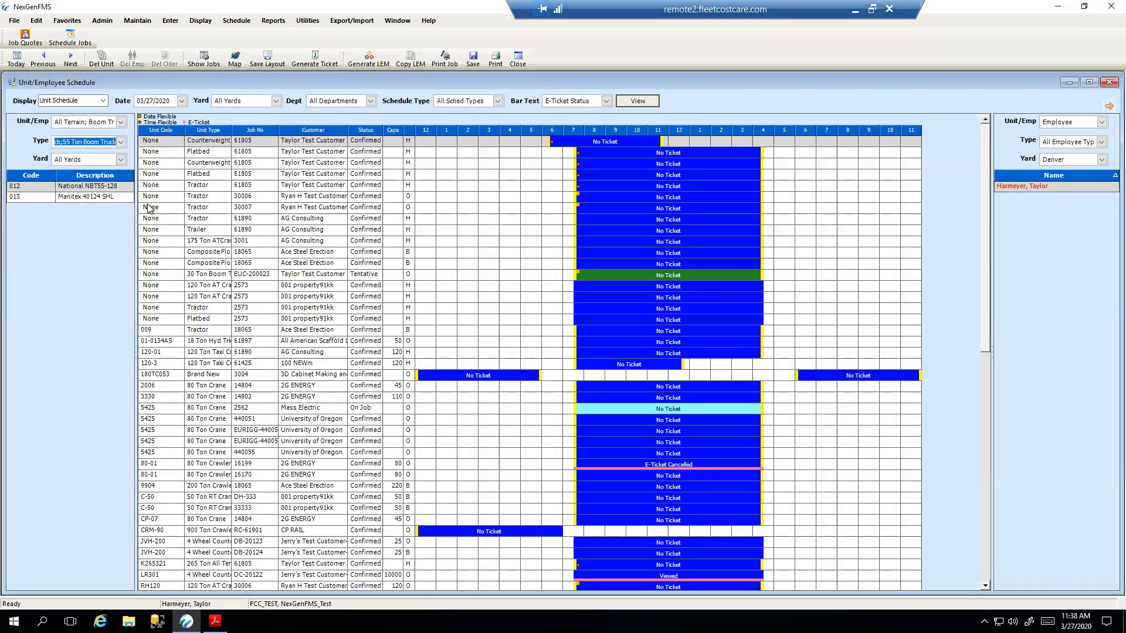
# Add 30 Ton Boom Truck back to the unit type filter of the units list.
pyautogui.click(121, 142)
pyautogui.click(96, 176)
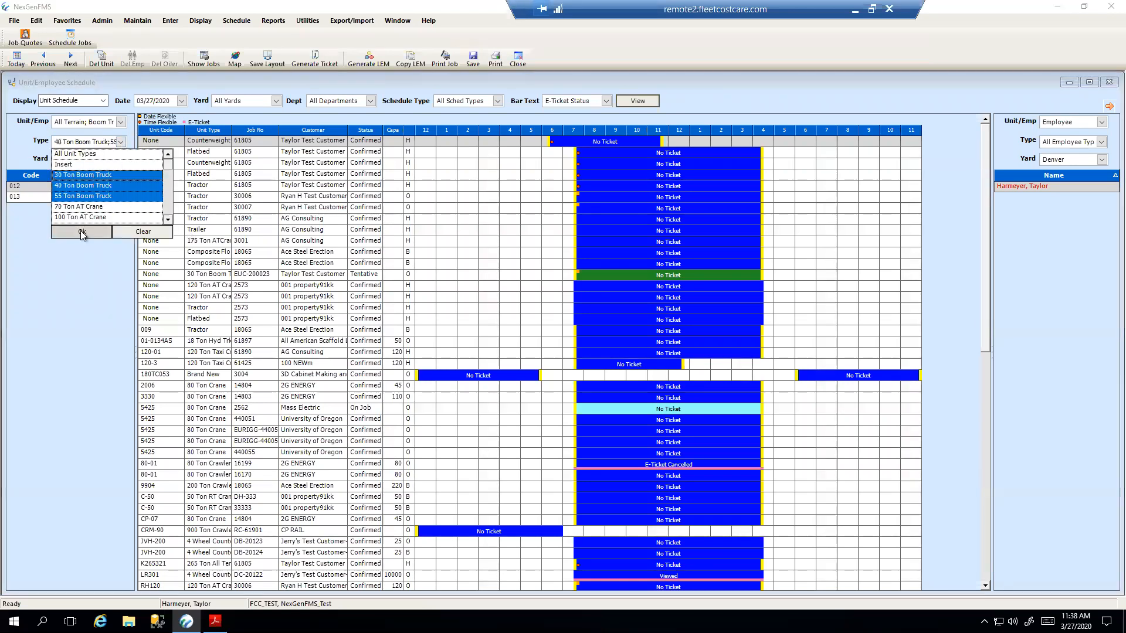
pyautogui.click(82, 231)
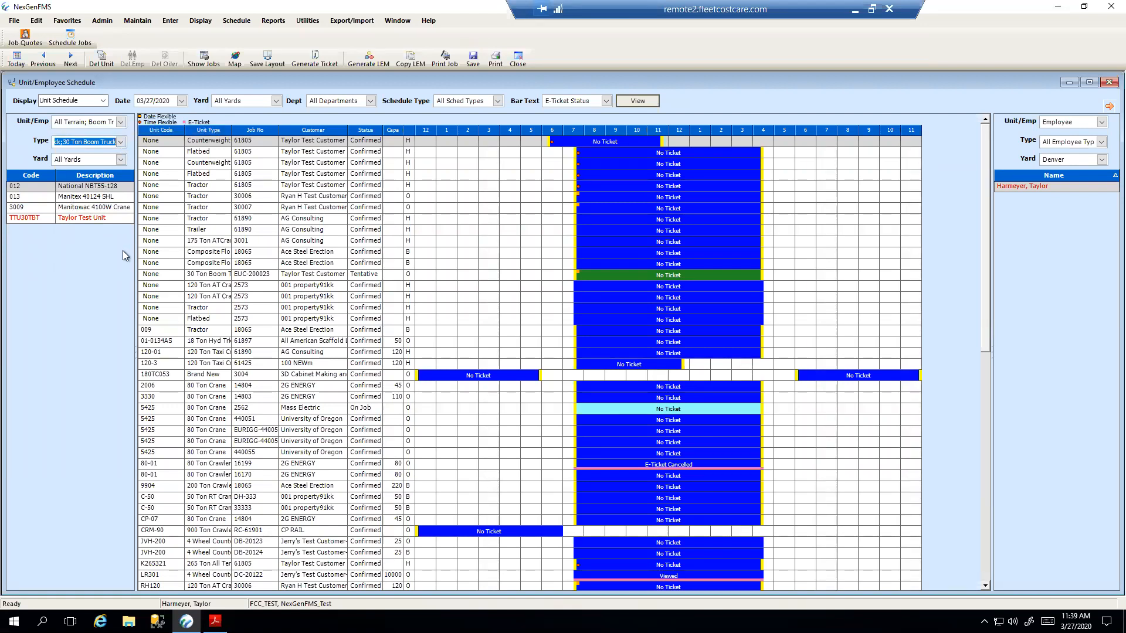
pyautogui.click(117, 277)
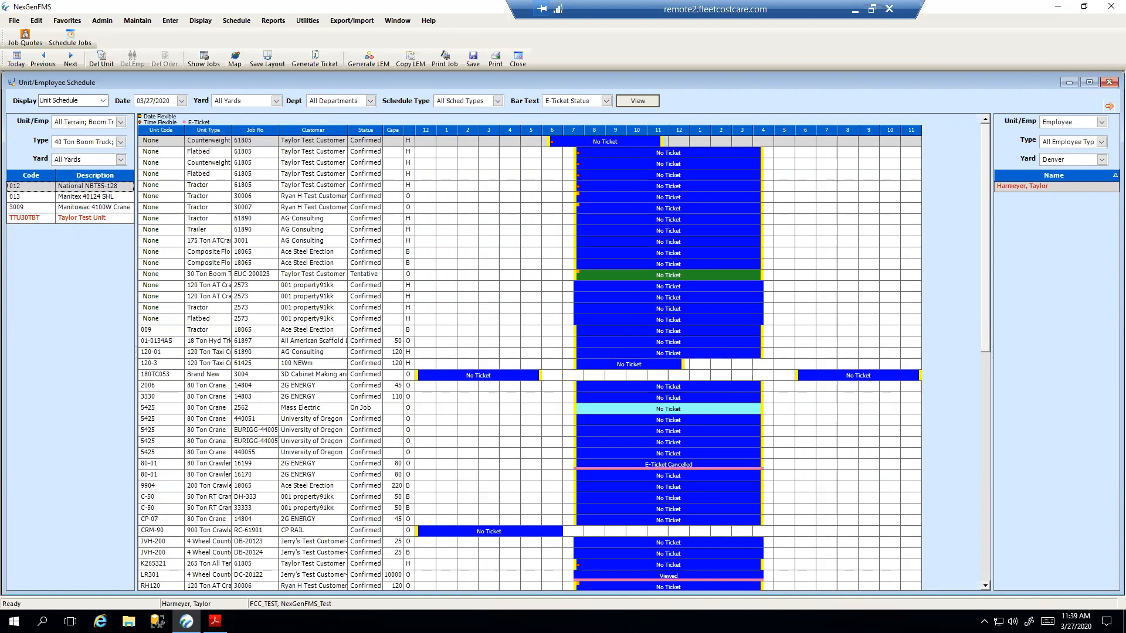
# Minimize the Unit/Employee Schedule, and restore the E-Ticket Status Report for a brief look before minimizing it too.
pyautogui.click(1071, 82)
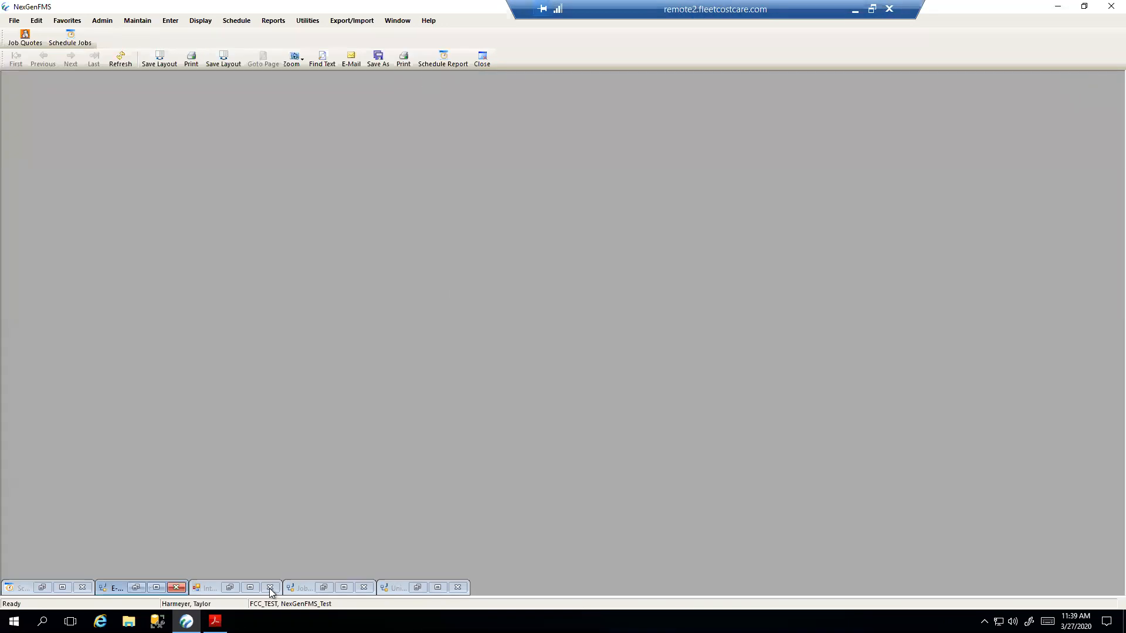
pyautogui.click(323, 587)
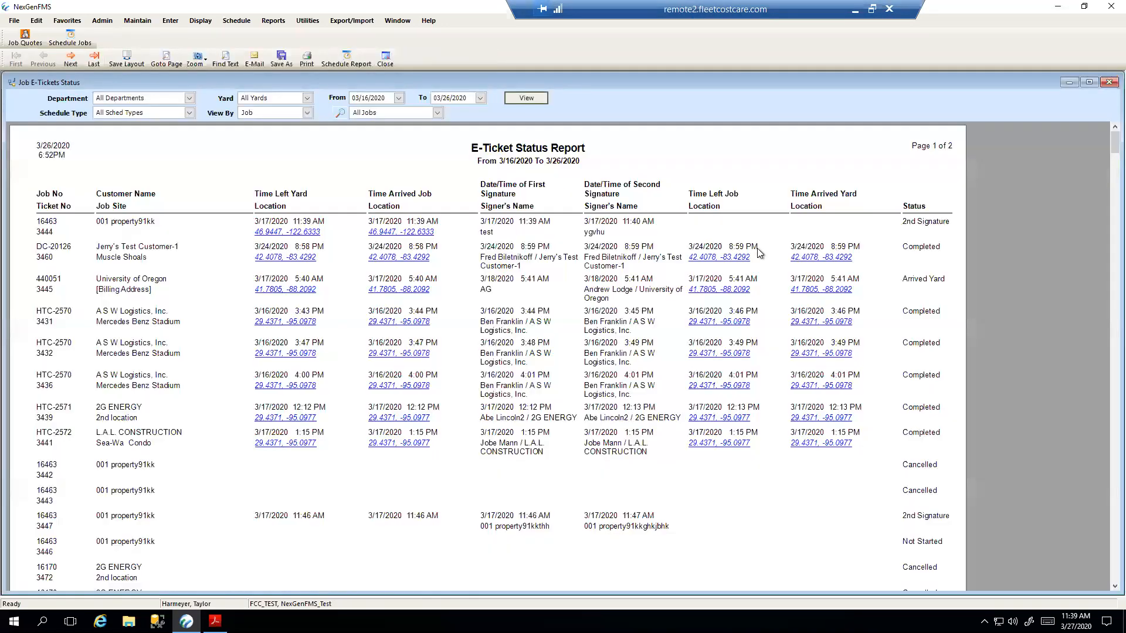
pyautogui.click(1068, 82)
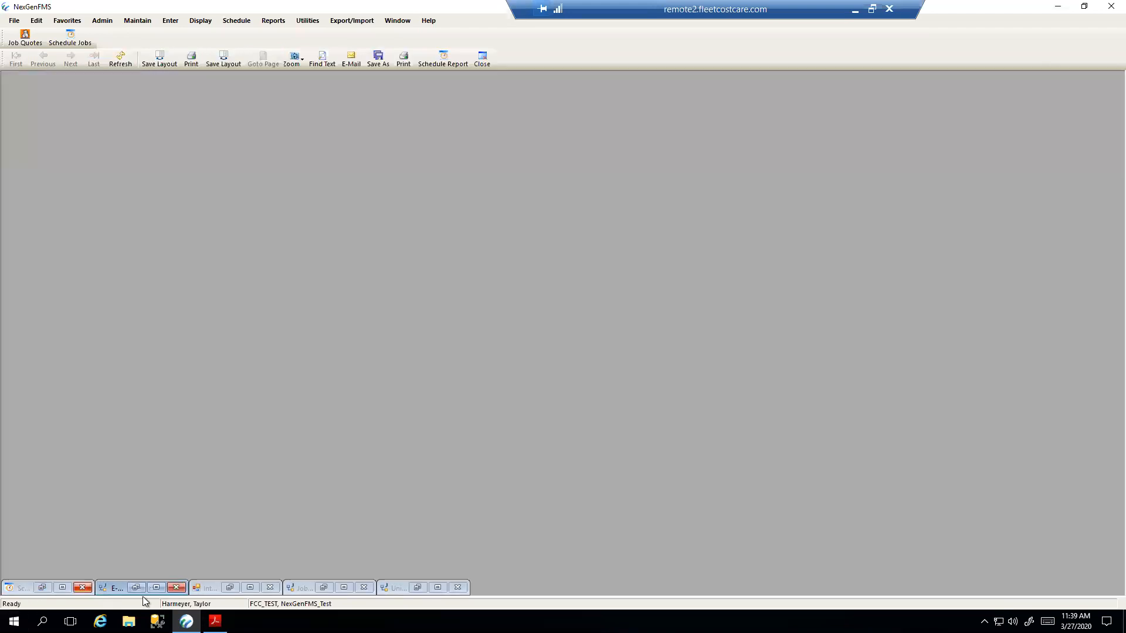
# Bring the minimized E-Mailed Invoices Report back into view.
pyautogui.click(401, 25)
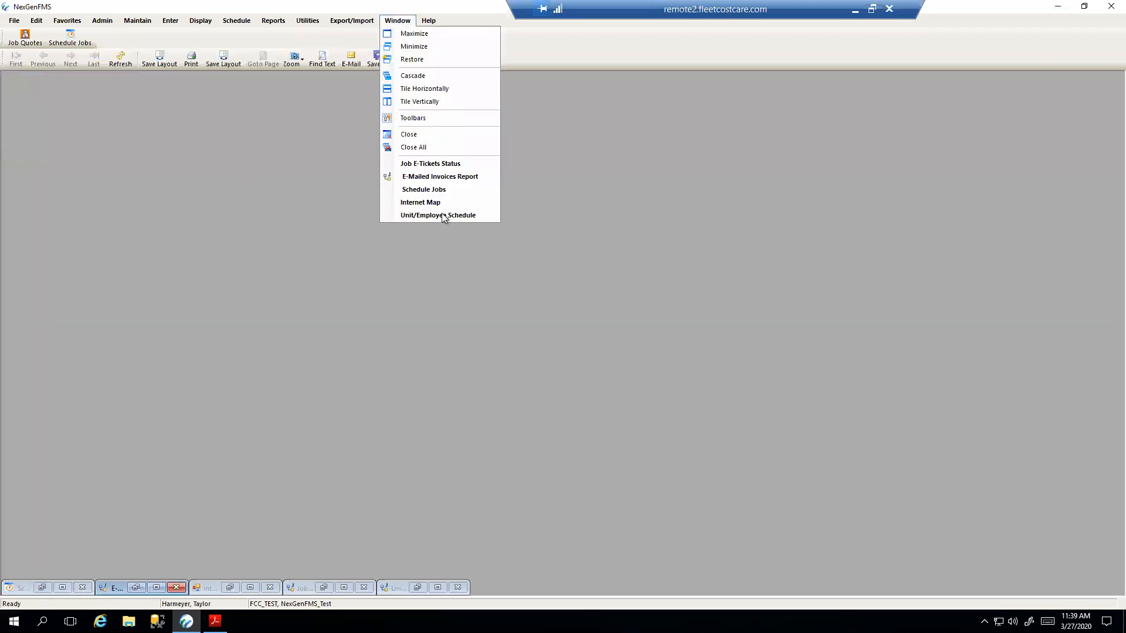
pyautogui.click(449, 178)
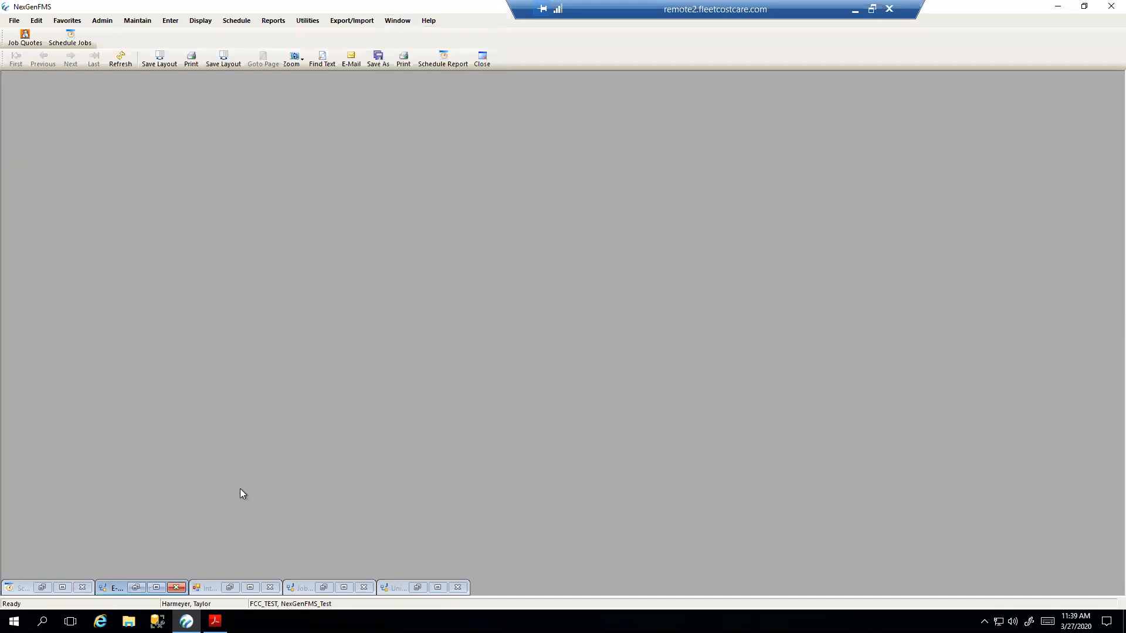
pyautogui.click(152, 586)
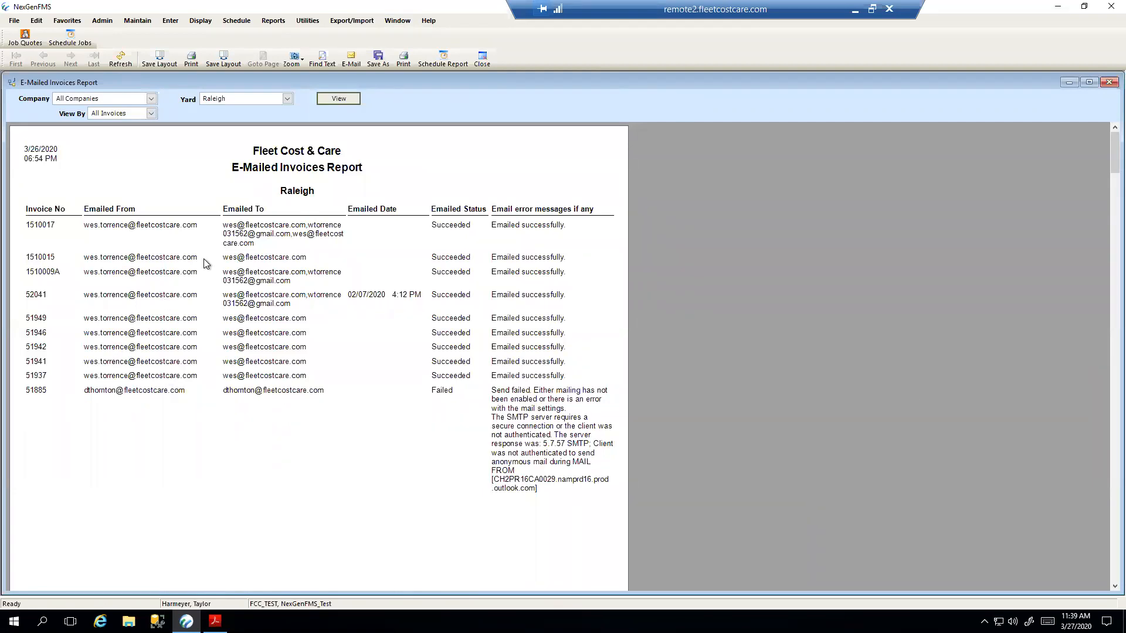
# Open the E-Mailed Invoices Report from the invoice reports.
pyautogui.click(273, 21)
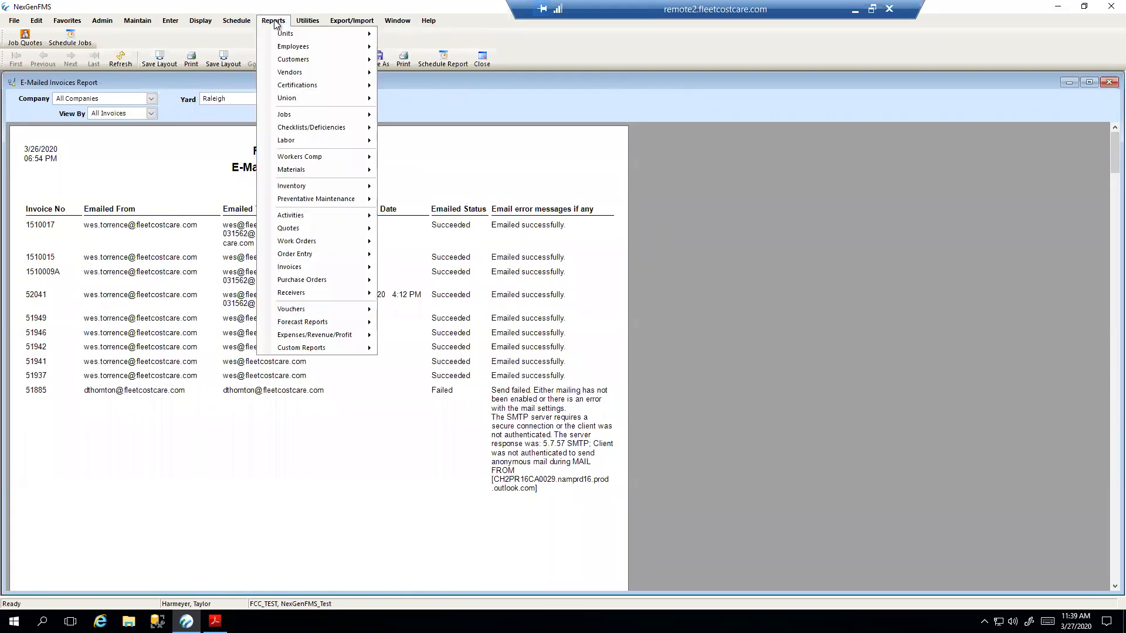
pyautogui.moveTo(313, 267)
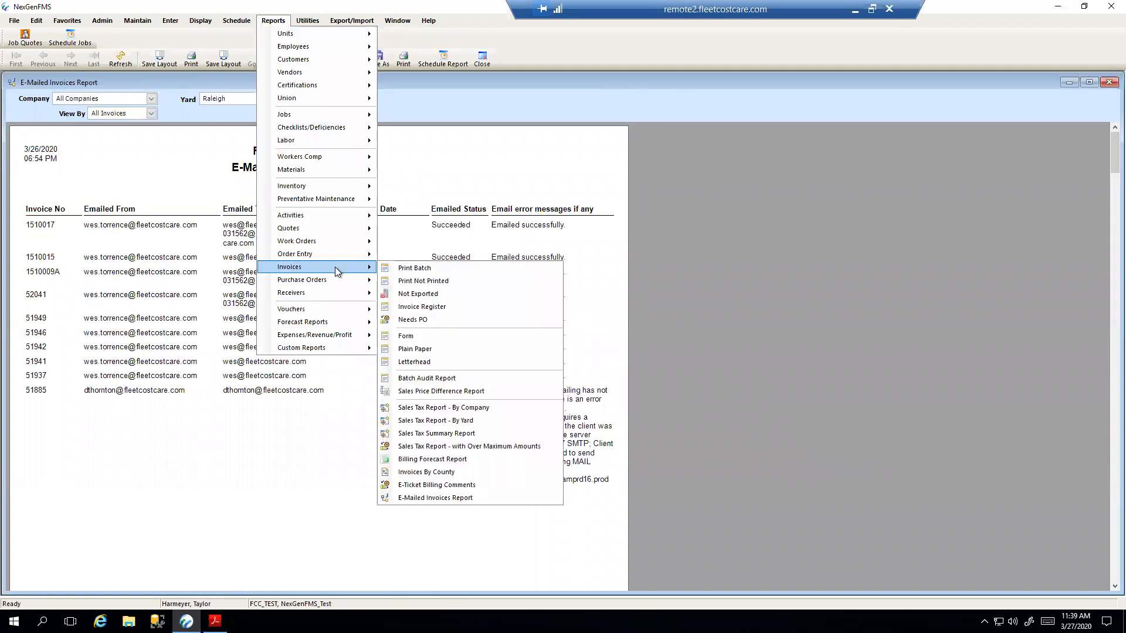
pyautogui.click(473, 498)
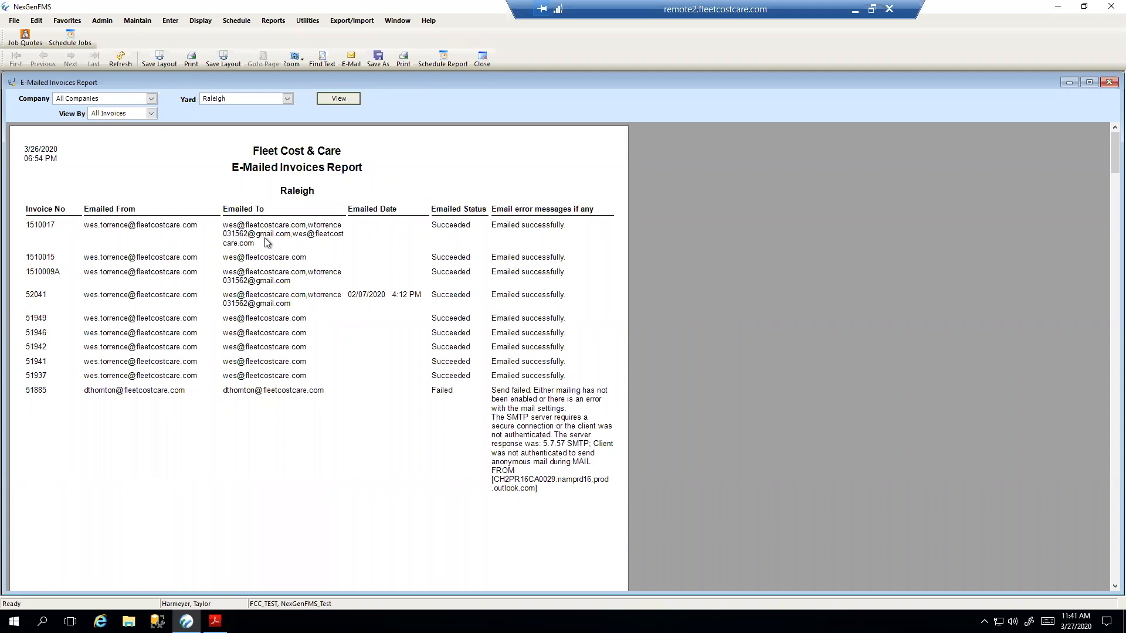
# Open the Customers form, place it beside the report, and load the test customer's record by name.
pyautogui.click(144, 22)
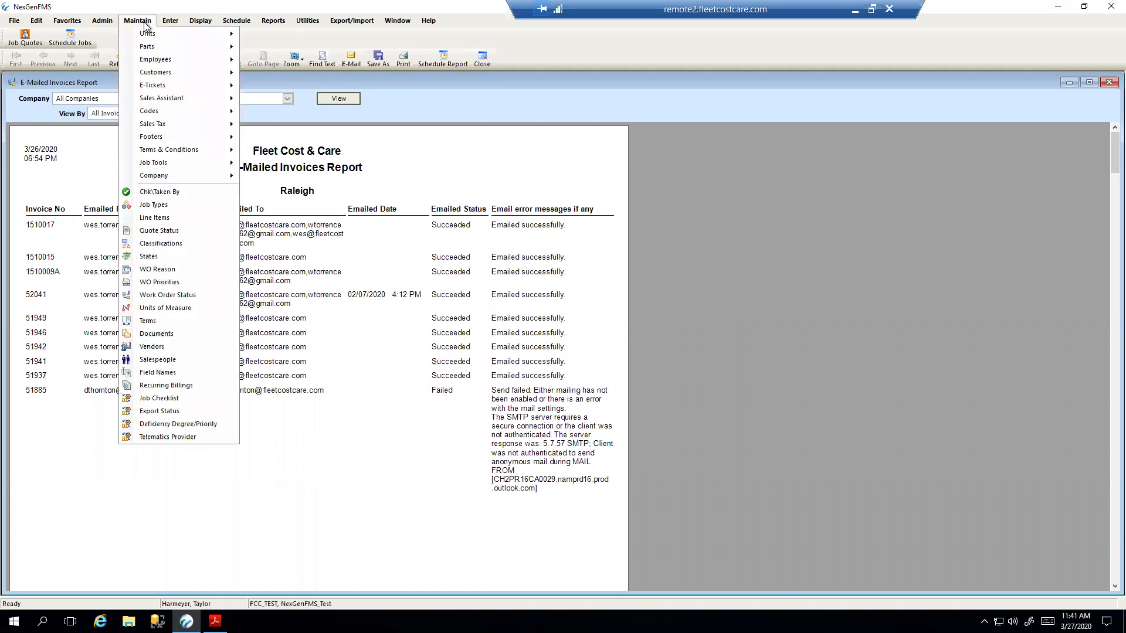
pyautogui.moveTo(194, 73)
pyautogui.click(275, 73)
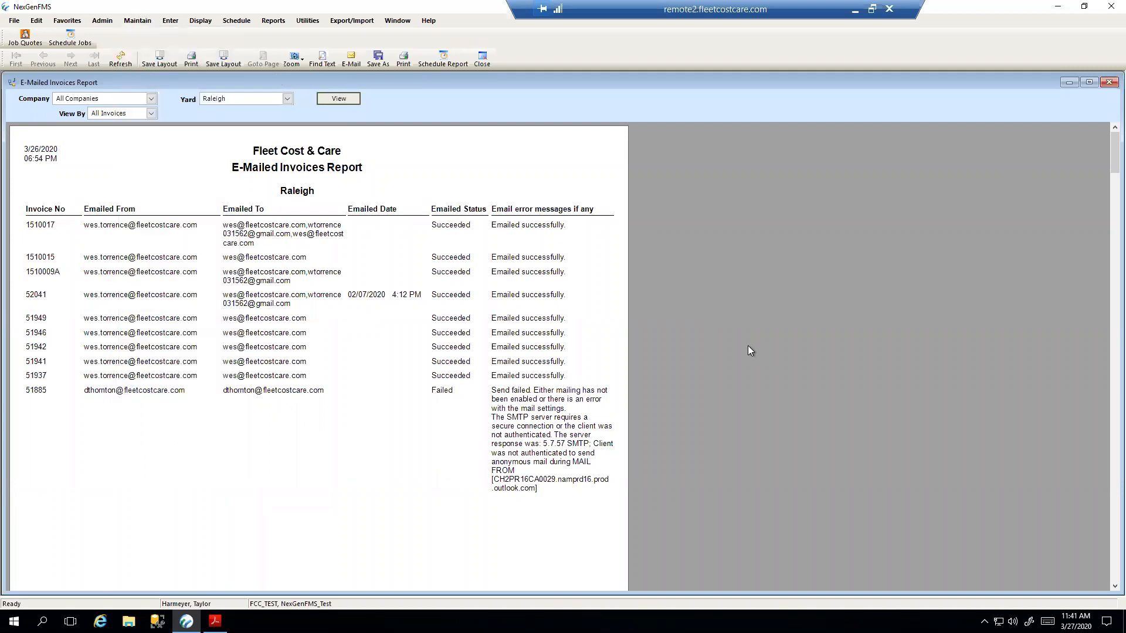
pyautogui.moveTo(350, 83); pyautogui.dragTo(973, 108)
pyautogui.write('TAy')
pyautogui.press('Tab')
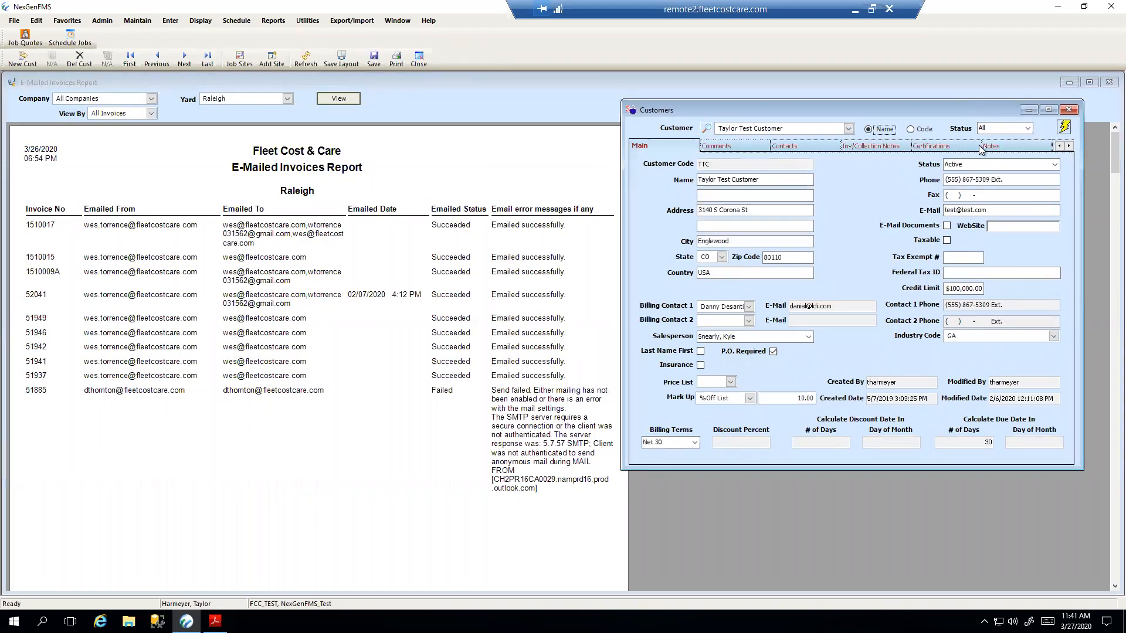
# Enable E-Mail Documents for the test customer, reposition the Customers form slightly, and minimize it.
pyautogui.click(946, 226)
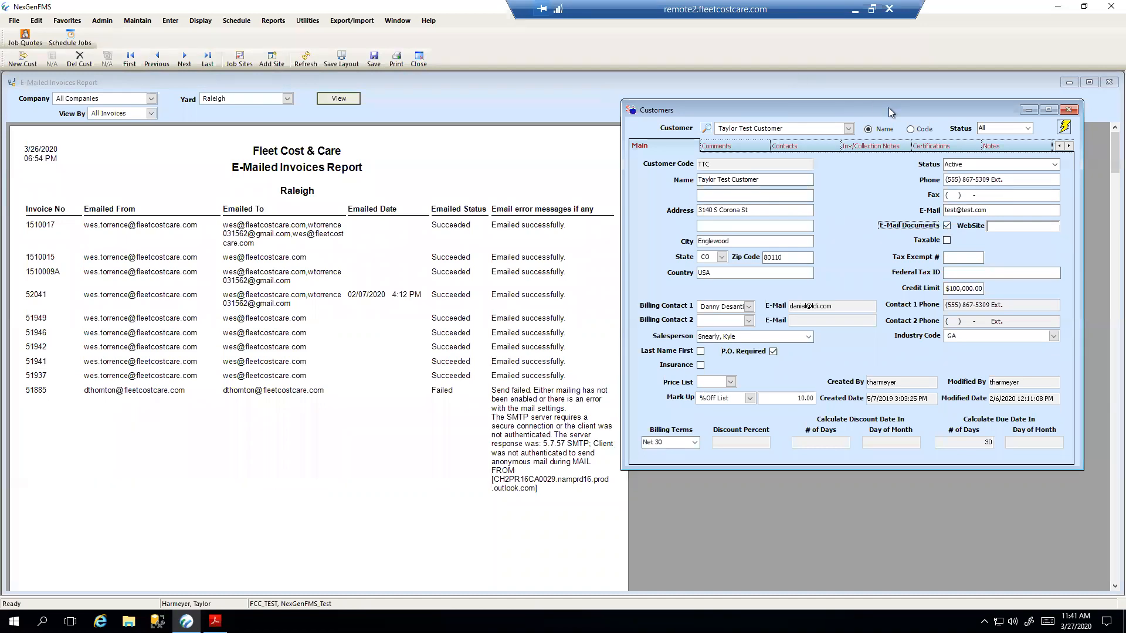
pyautogui.moveTo(938, 109)
pyautogui.mouseDown()
pyautogui.moveTo(962, 104)
pyautogui.moveTo(954, 102)
pyautogui.mouseUp()
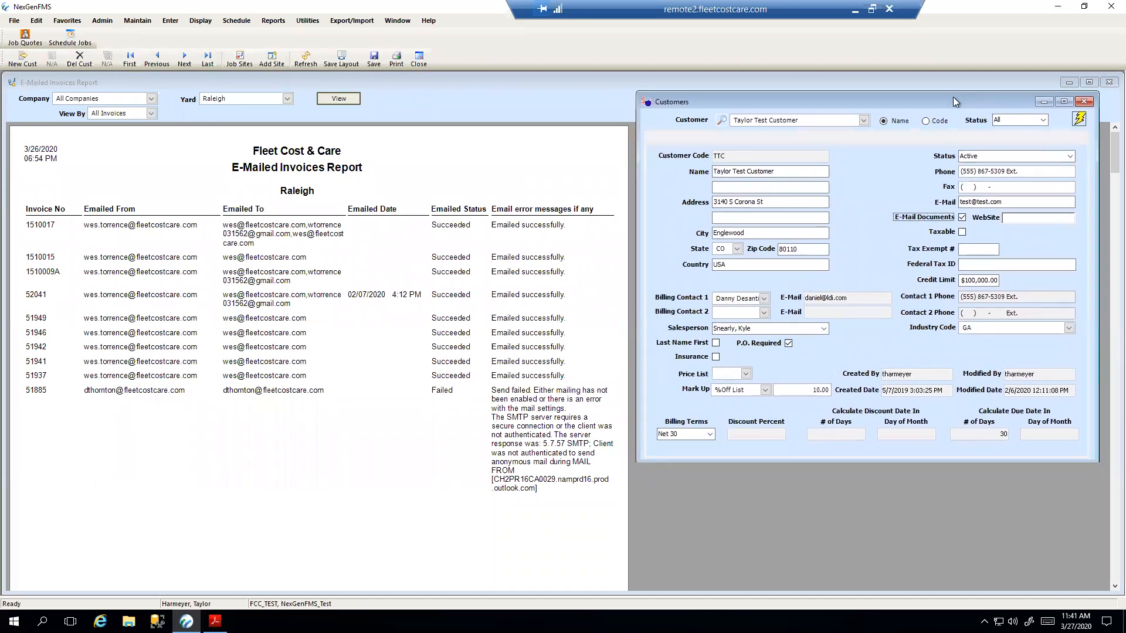
pyautogui.click(1044, 102)
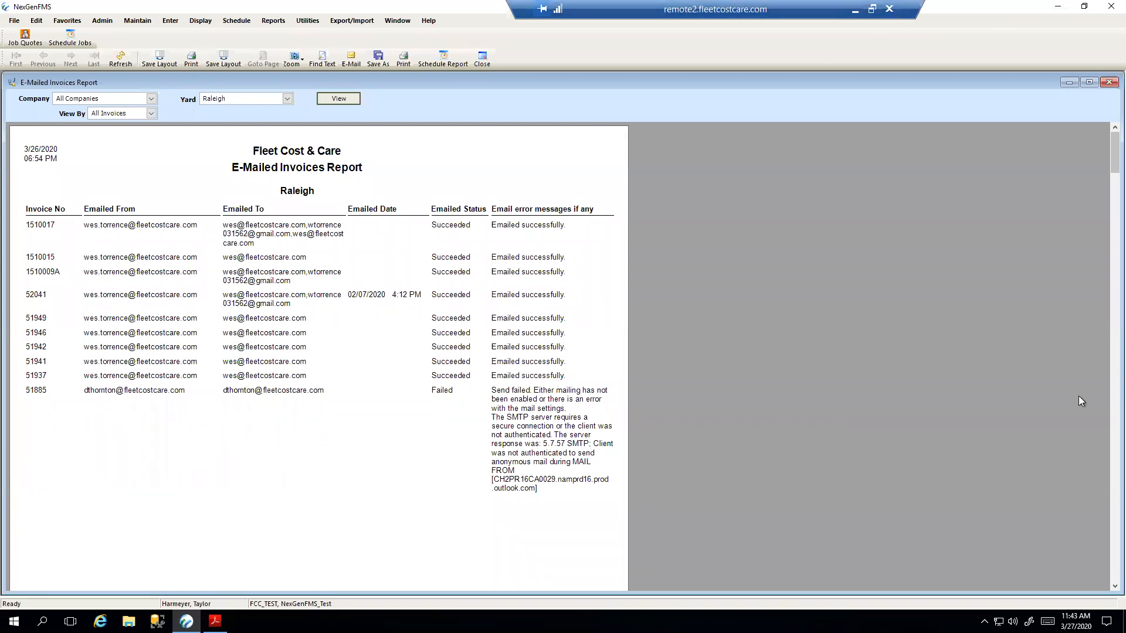
# Minimize the remote session to return to the PowerPoint presentation, and start the slide show from the Q&A slide.
pyautogui.click(855, 9)
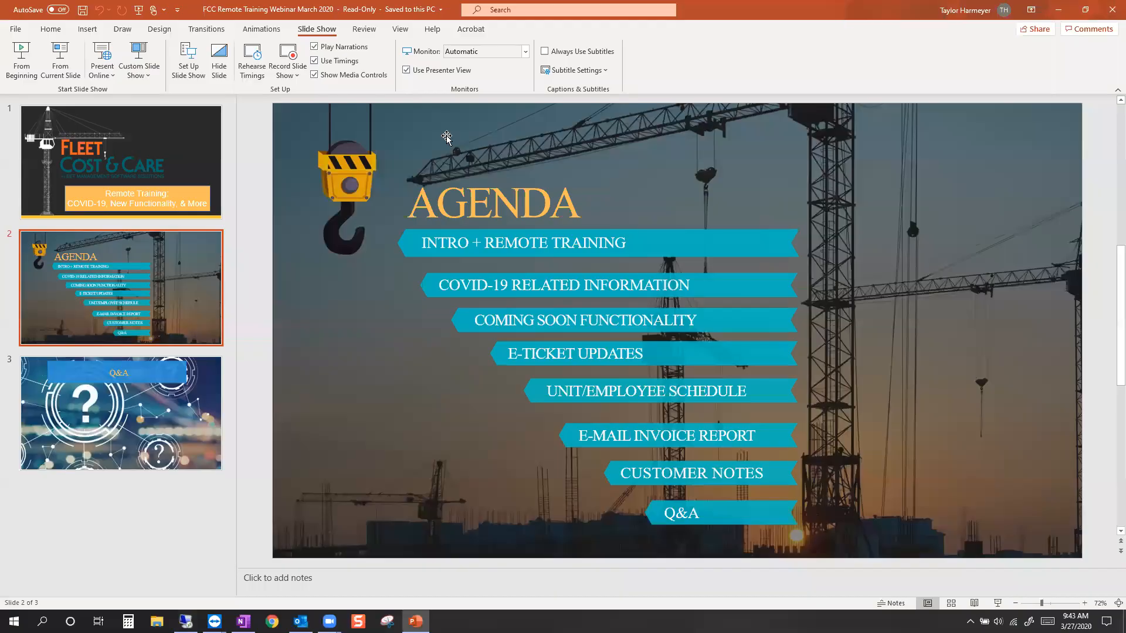
pyautogui.click(138, 433)
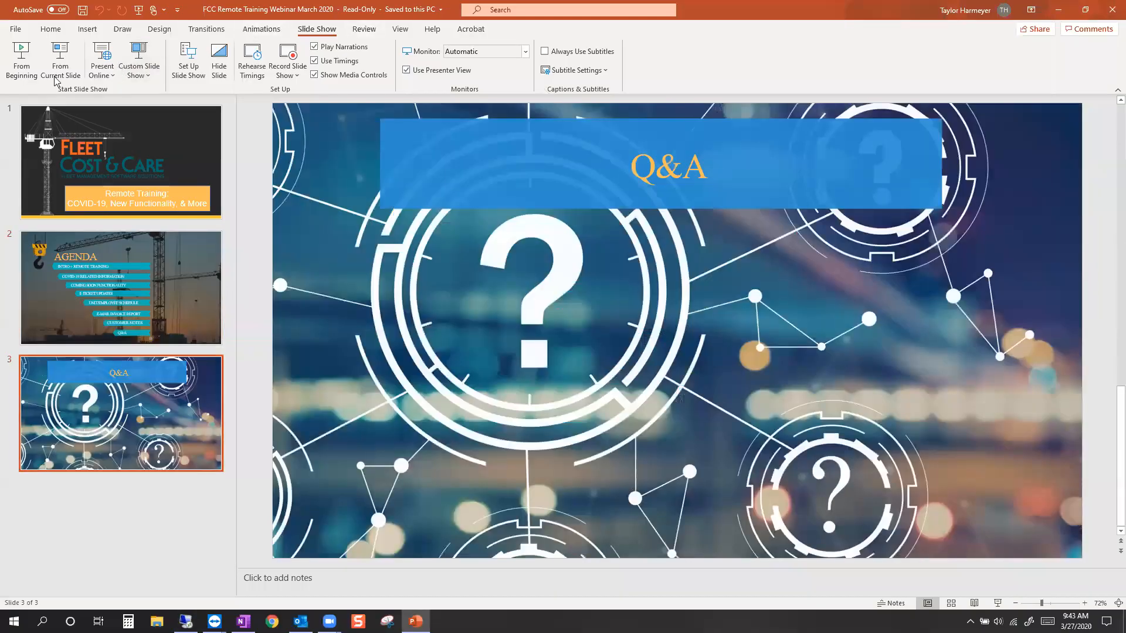
pyautogui.click(59, 63)
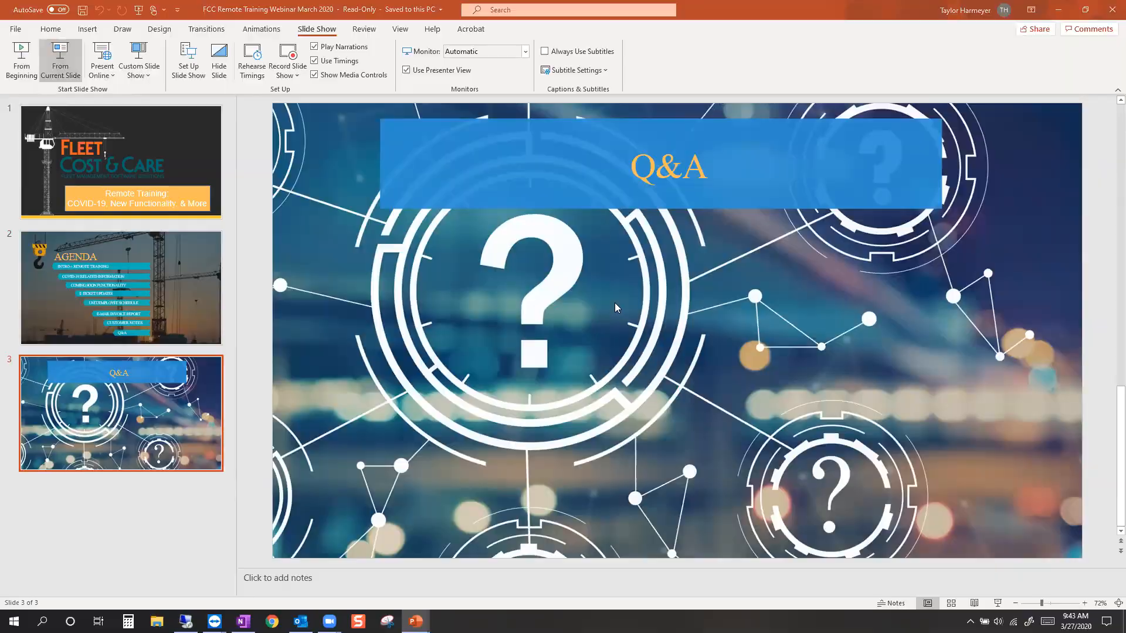